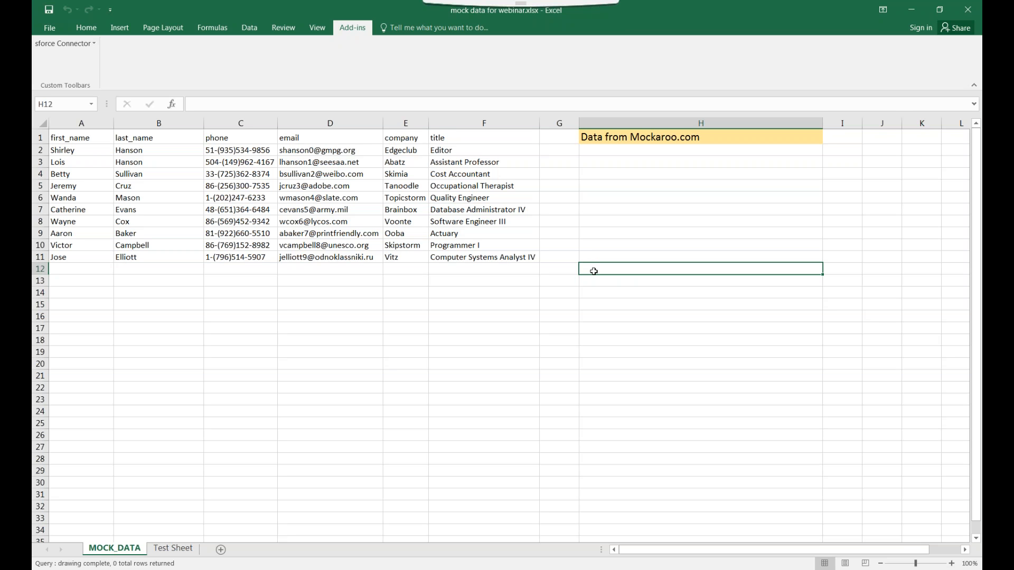
Paste the connector download link into cell H12, then delete it again
text(https://code.google.com/archive/p/excel-connector/downloads)
click(628, 294)
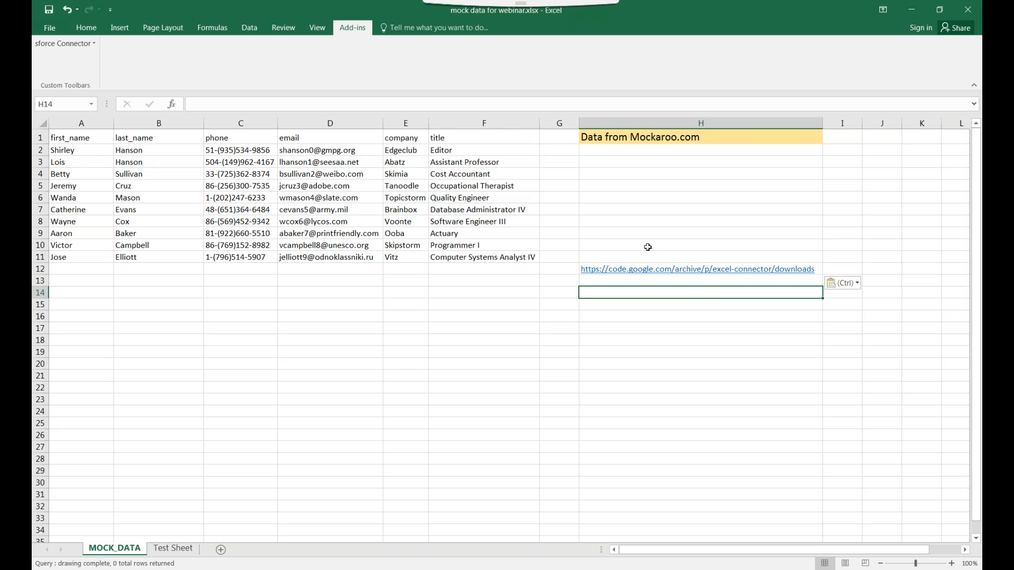
click(625, 270)
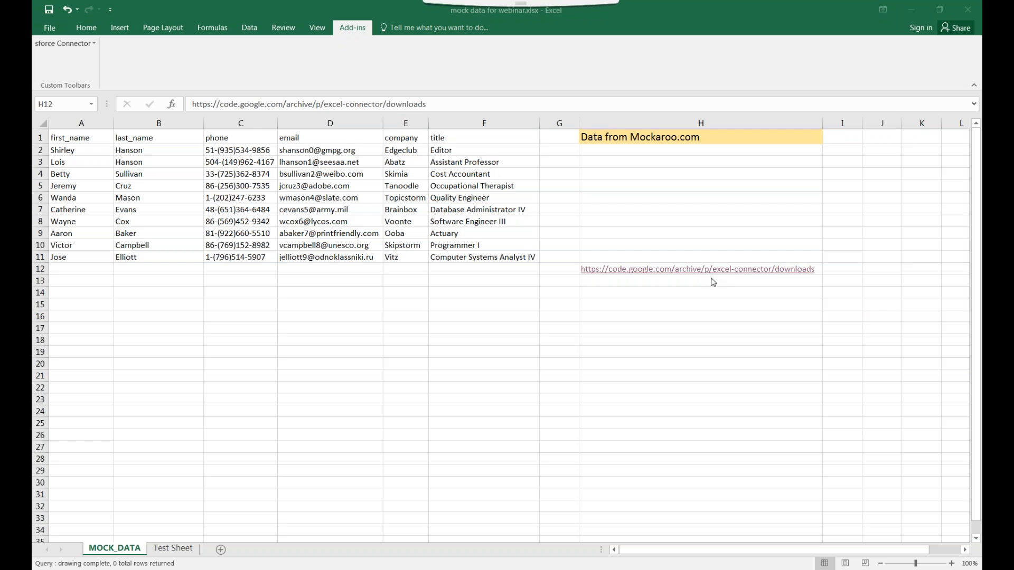
click(802, 271)
key(Delete)
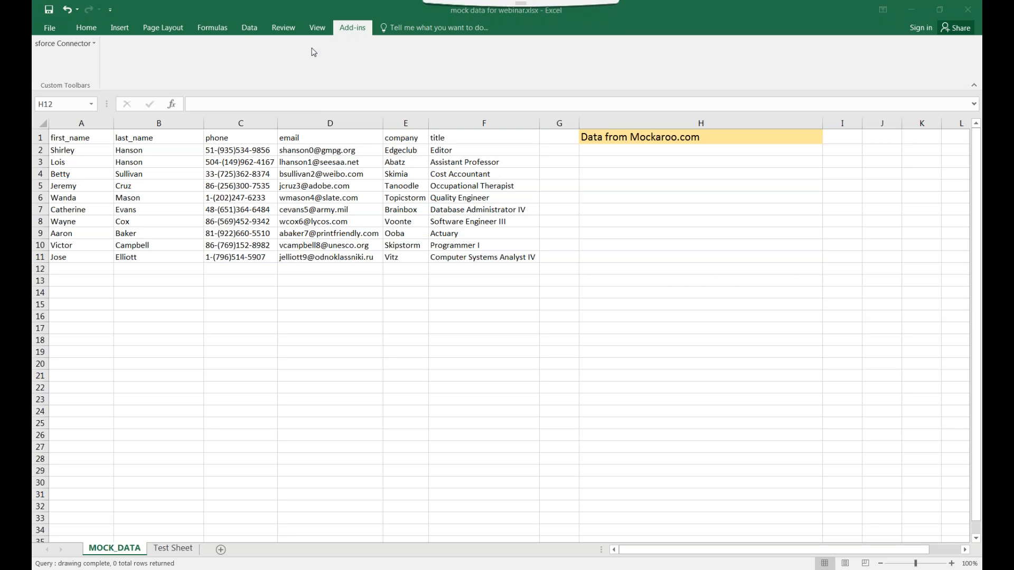
Disable the Sforce_Connect_64Bit add-in in the Excel Add-ins manager
click(50, 29)
click(57, 294)
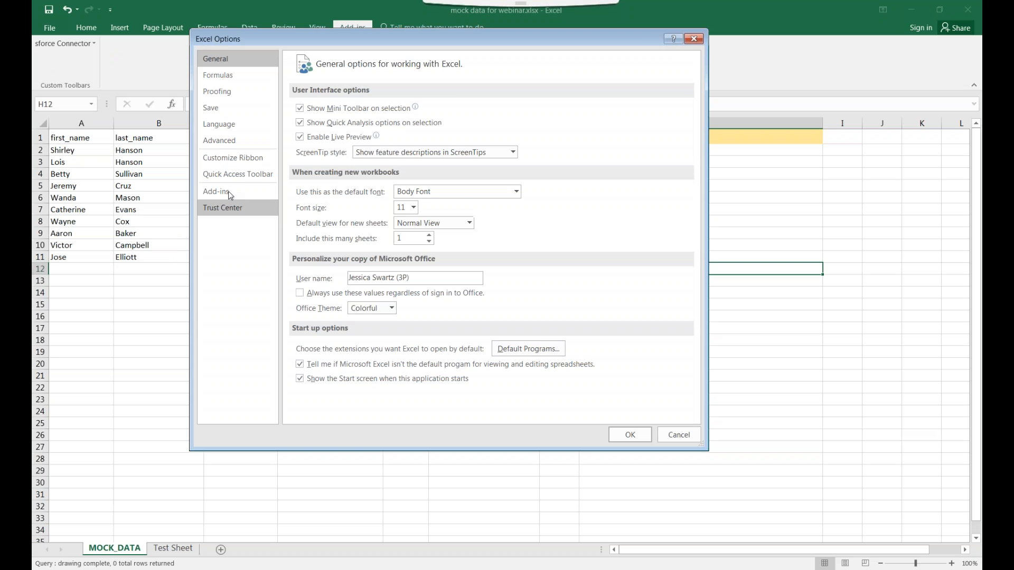
click(229, 191)
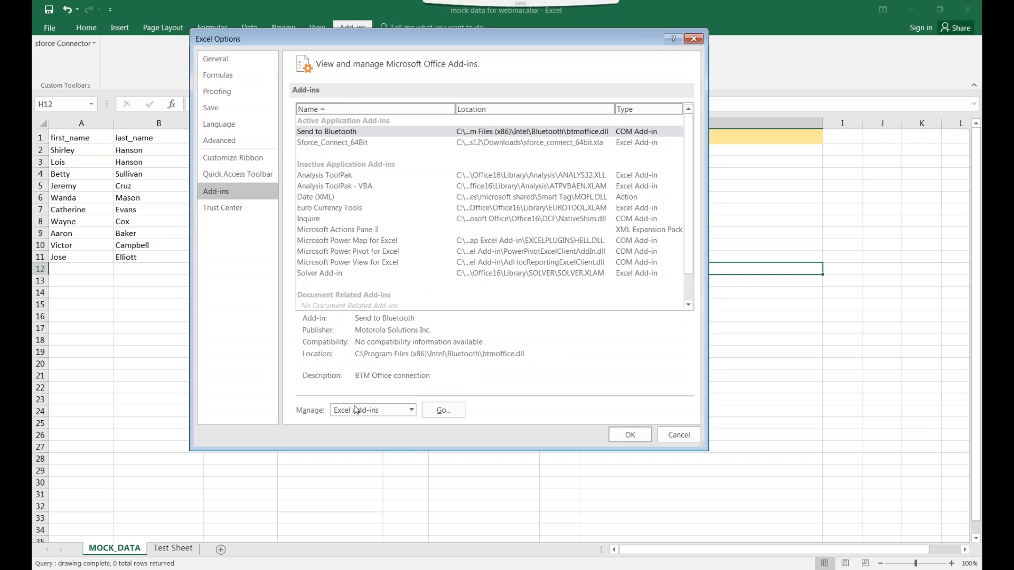
click(411, 410)
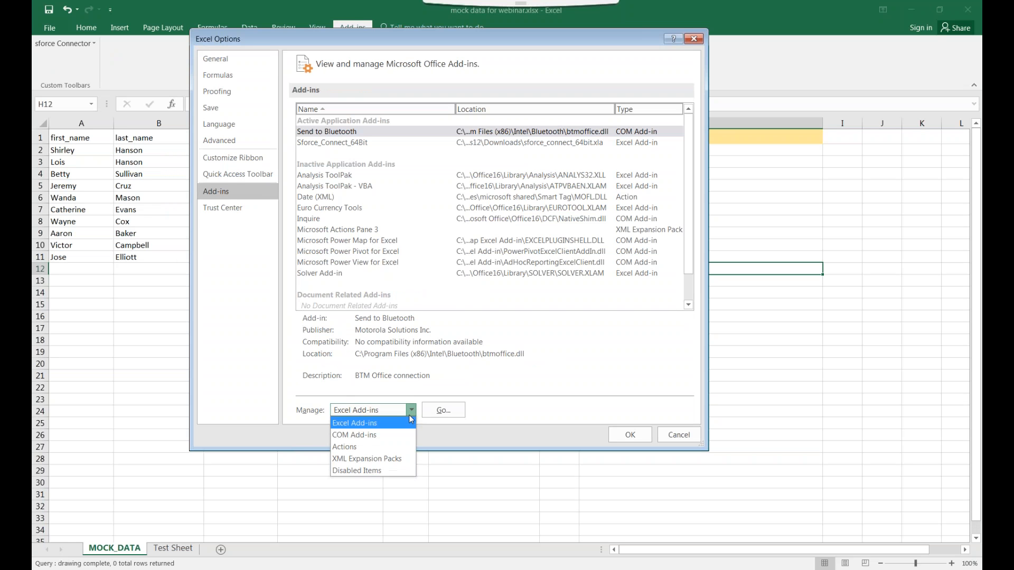
click(359, 421)
click(443, 410)
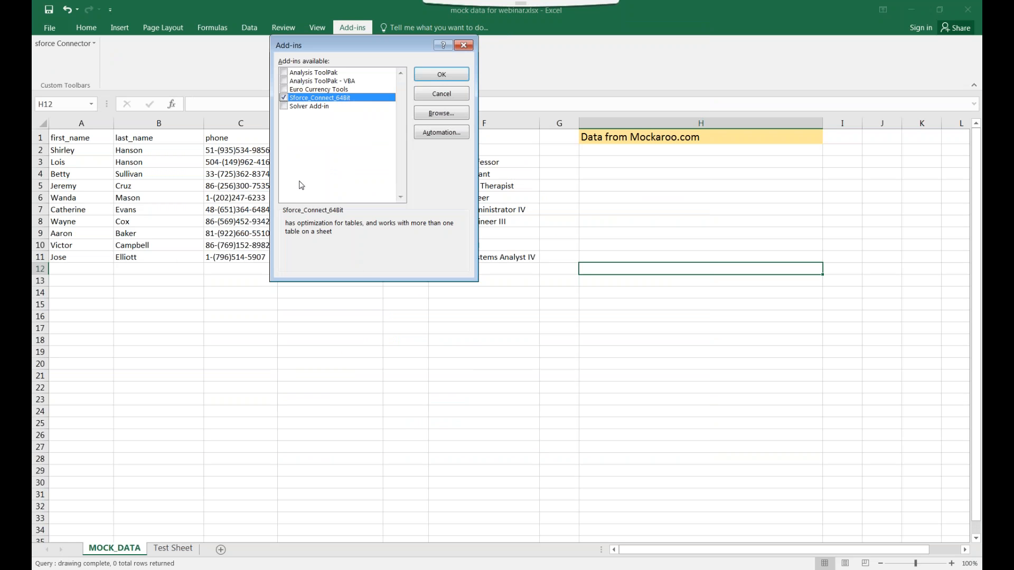
click(284, 98)
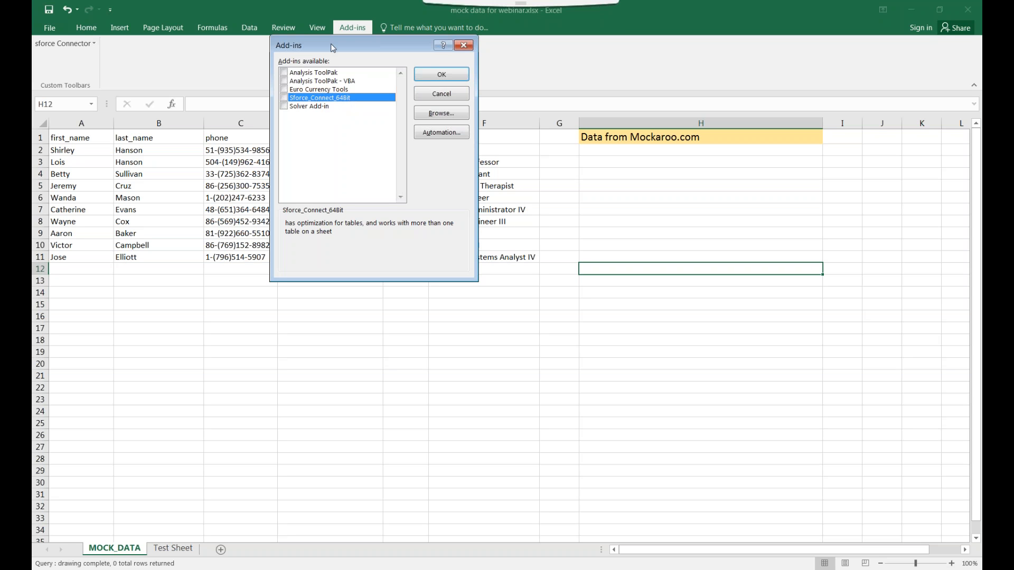
click(434, 81)
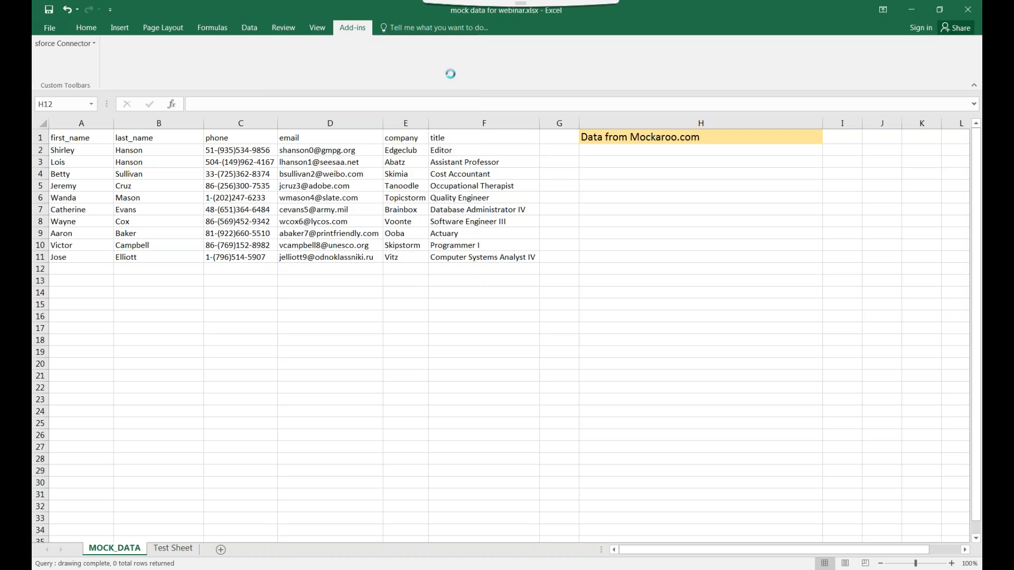
Re-enable the Sforce_Connect_64Bit add-in and show the Add-ins ribbon tab
click(49, 28)
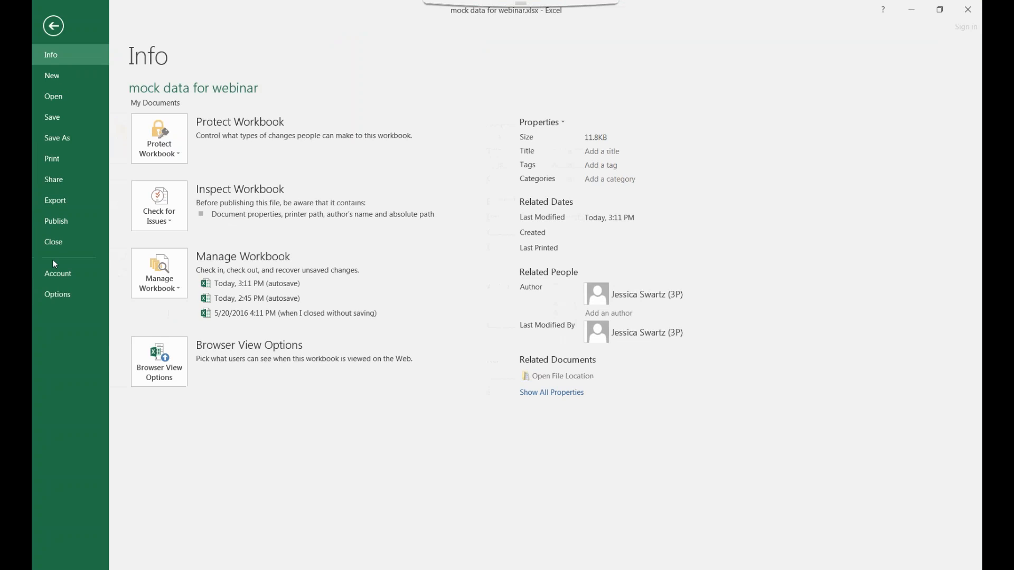
click(68, 293)
click(234, 193)
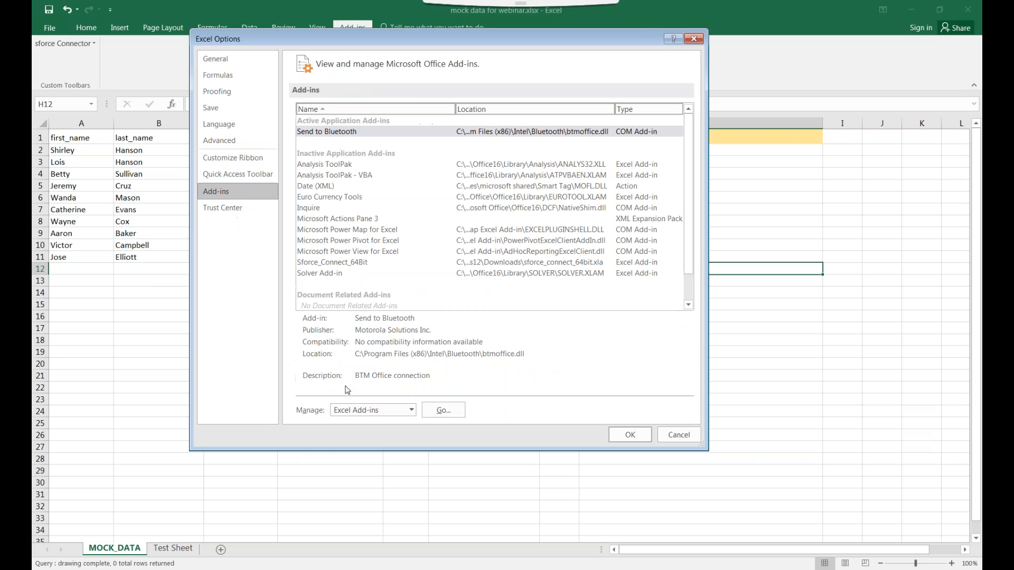
click(445, 412)
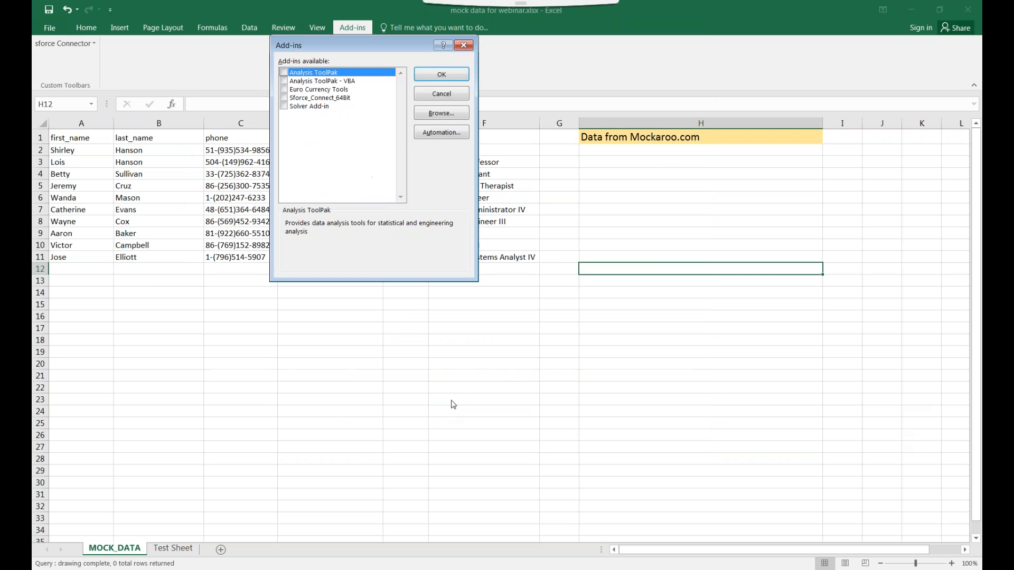
click(284, 99)
click(430, 75)
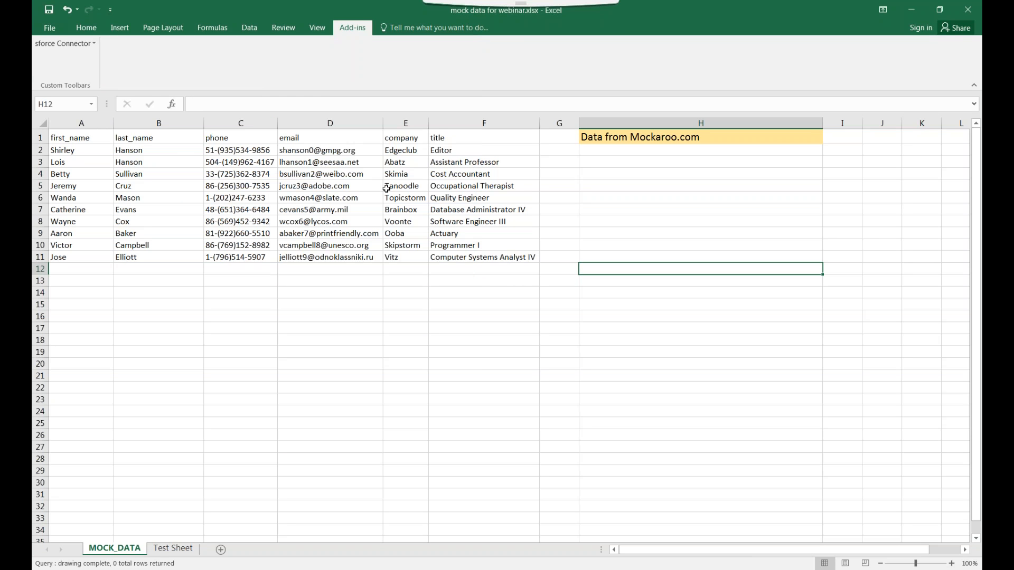
click(325, 29)
click(345, 29)
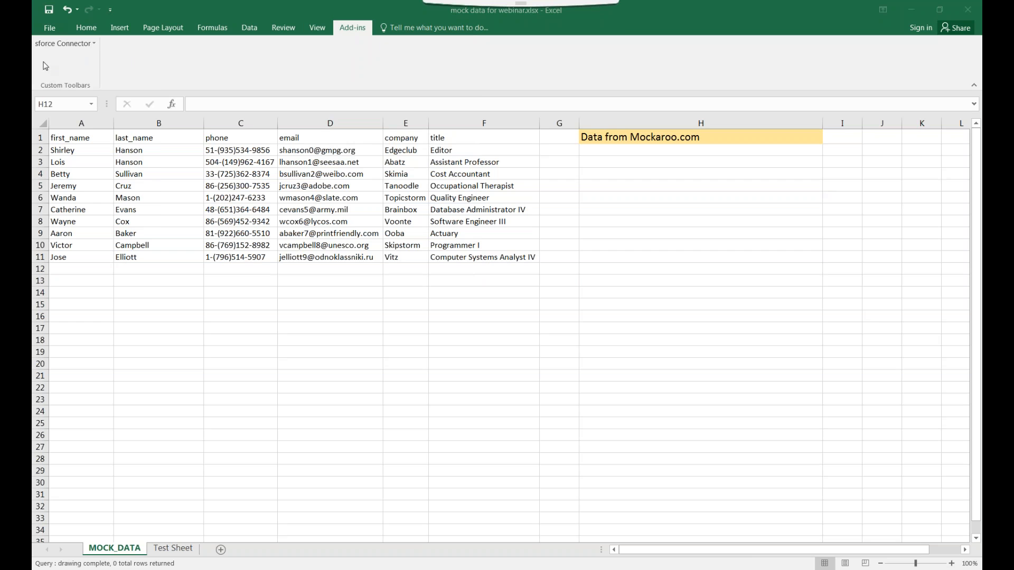
Log out of the Salesforce session and launch the Sforce Table Query Wizard
click(61, 45)
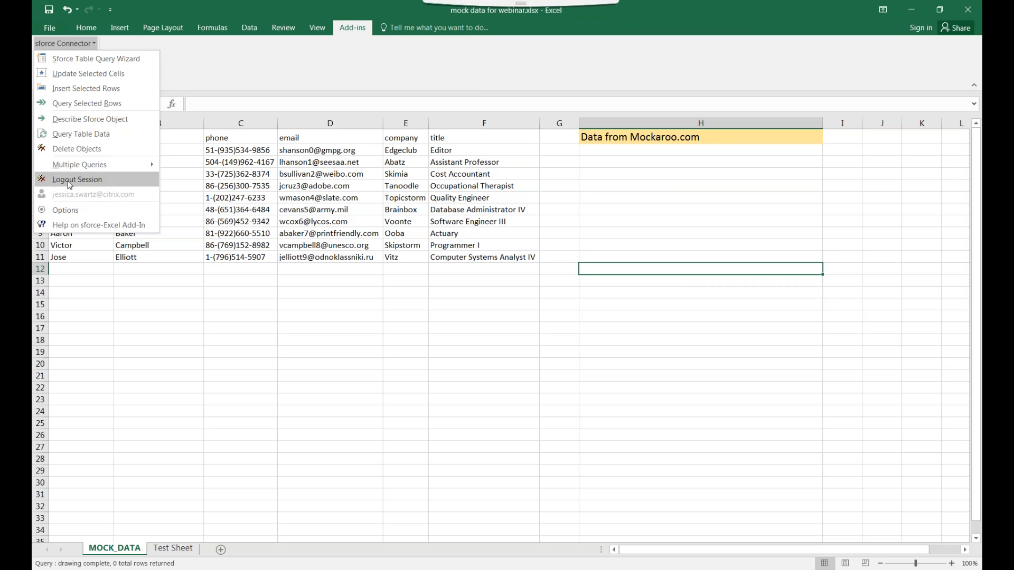
click(93, 182)
click(61, 43)
click(83, 59)
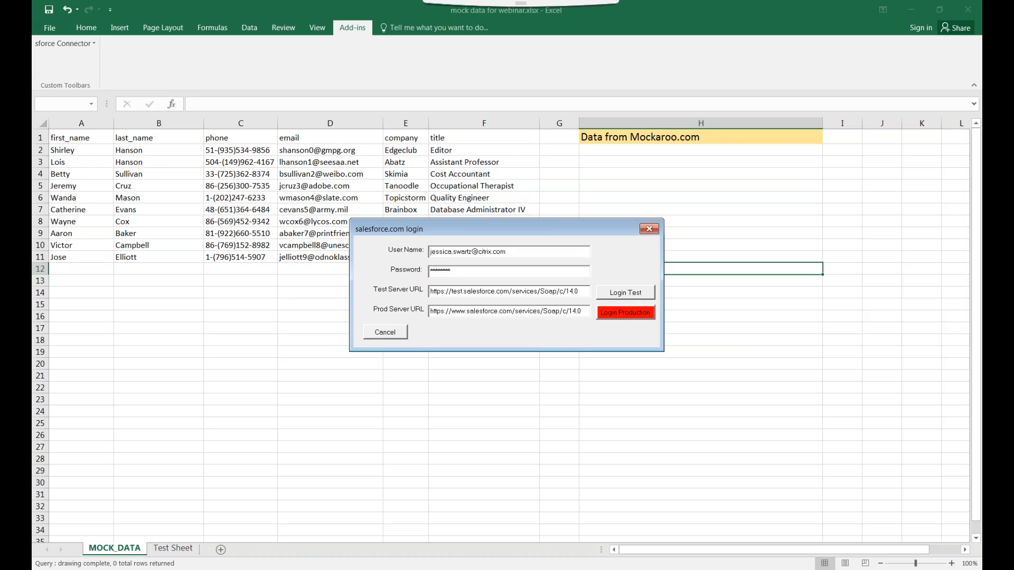
Check the 14.0 version in the production server URL and log in to production
drag(580, 307, 423, 299)
click(580, 310)
double_click(576, 314)
click(584, 312)
drag(582, 313, 568, 290)
click(580, 311)
click(583, 309)
drag(582, 311, 569, 311)
click(583, 312)
click(634, 317)
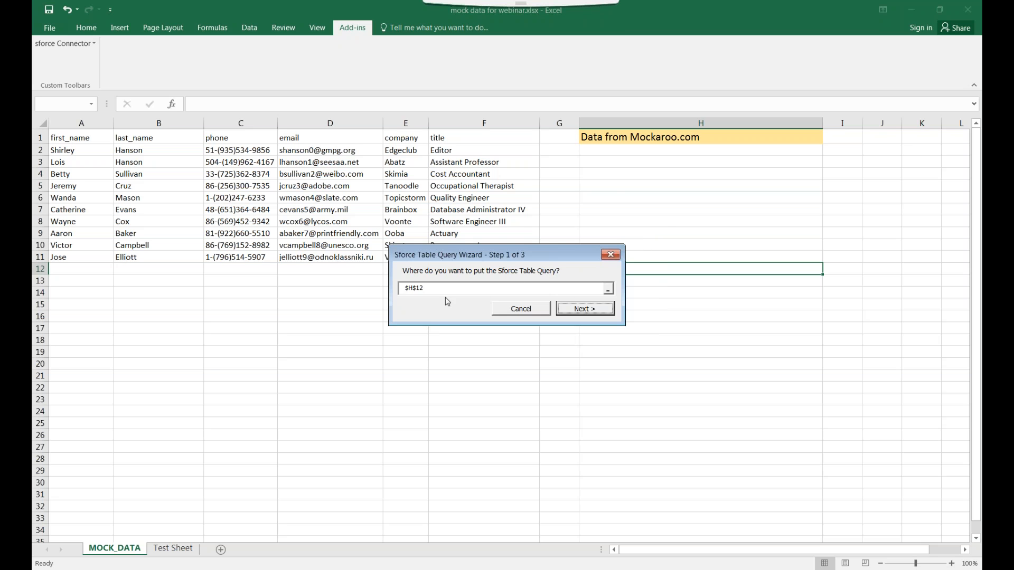
Set the query wizard's destination cell to Test Sheet!A1
drag(556, 252, 612, 323)
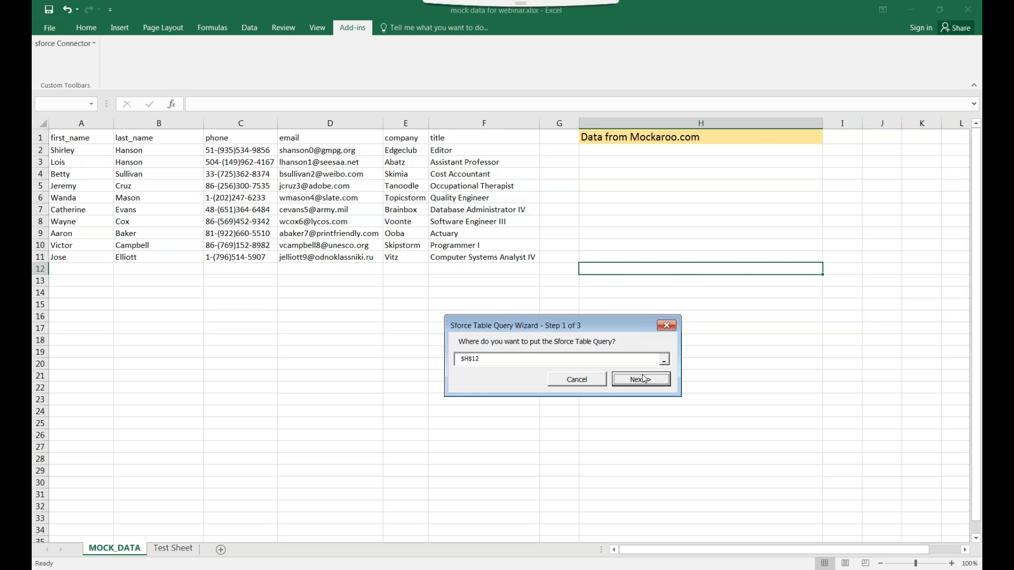
click(664, 359)
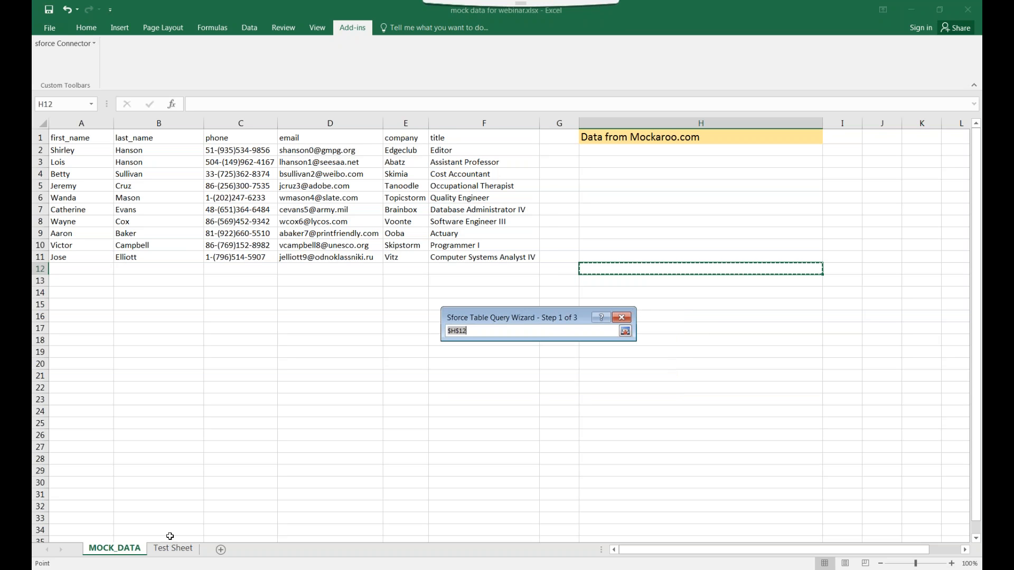
click(172, 548)
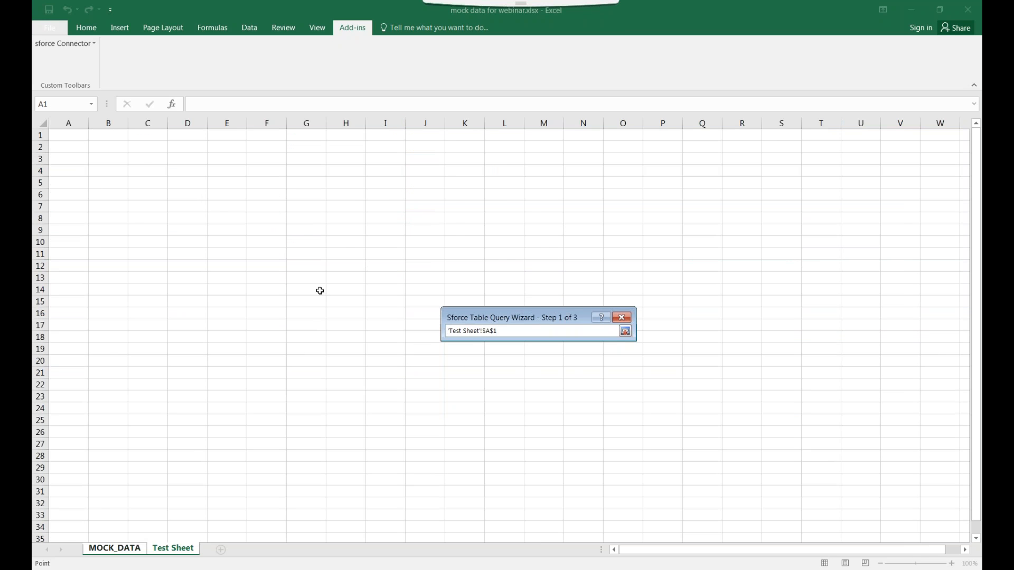
click(123, 551)
click(65, 280)
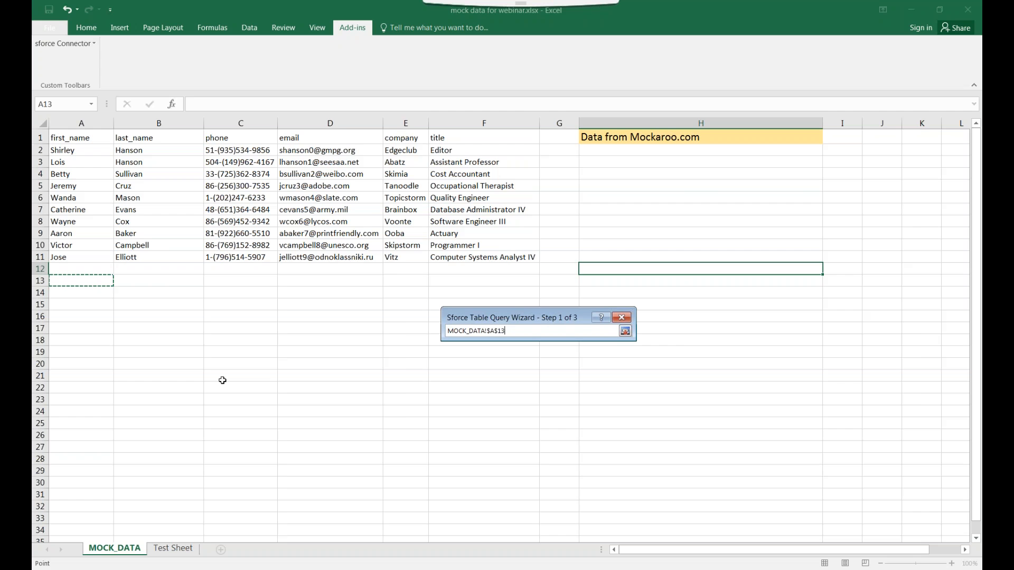
click(176, 550)
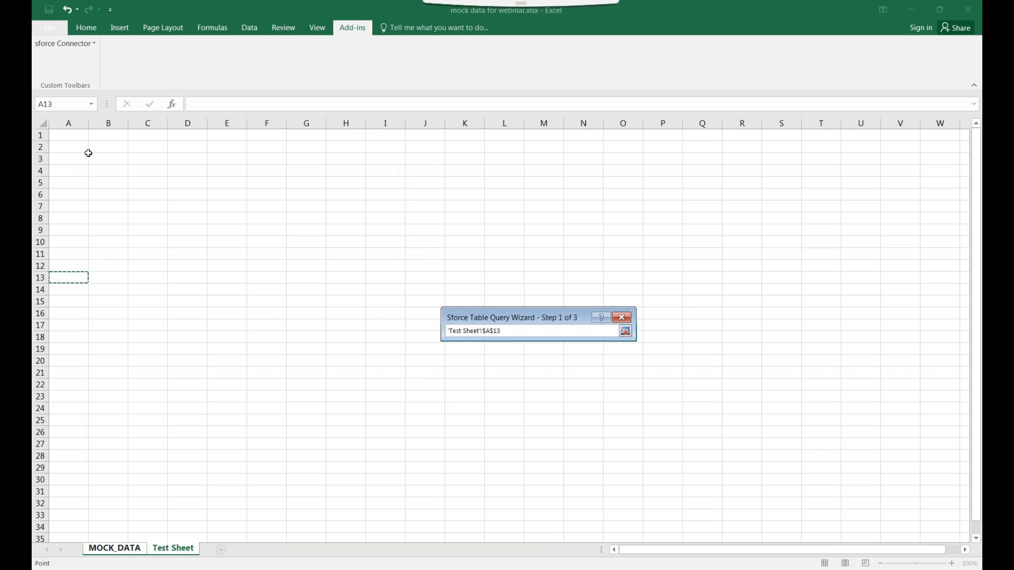
click(68, 134)
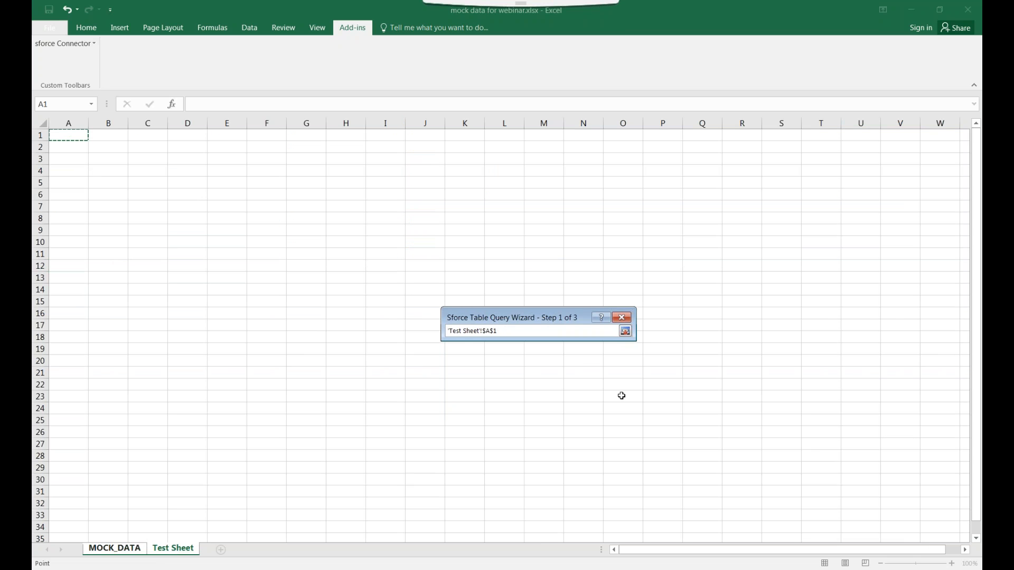
click(625, 332)
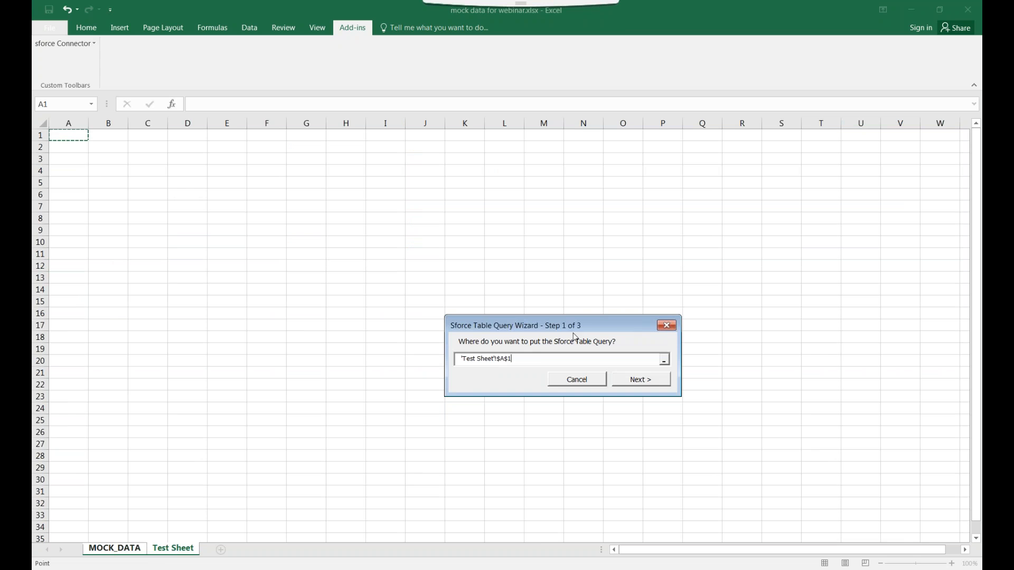
Advance the wizard, then switch between sheets ending on the empty Test Sheet
drag(467, 360, 499, 361)
click(525, 360)
click(628, 380)
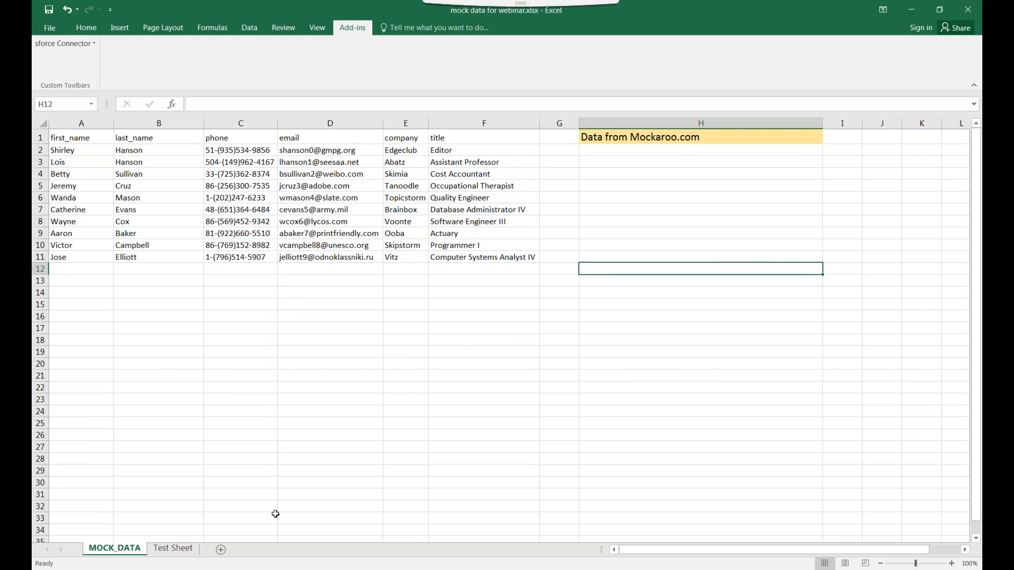
click(176, 552)
click(128, 550)
click(183, 552)
click(119, 550)
click(174, 550)
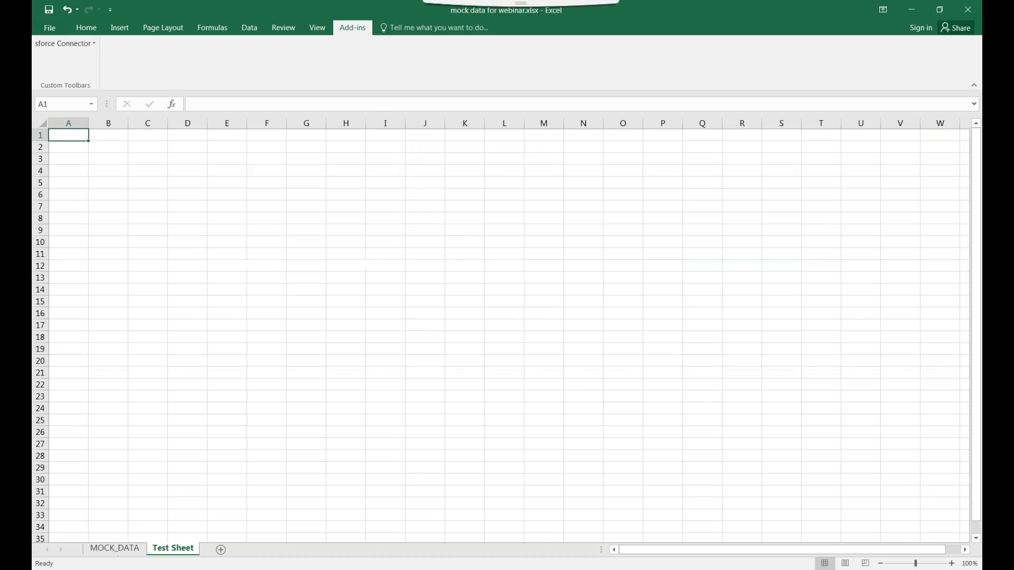
Close without saving, reopen mock data for webinar.xlsx maximized, widen column H, add Sheet1
click(967, 11)
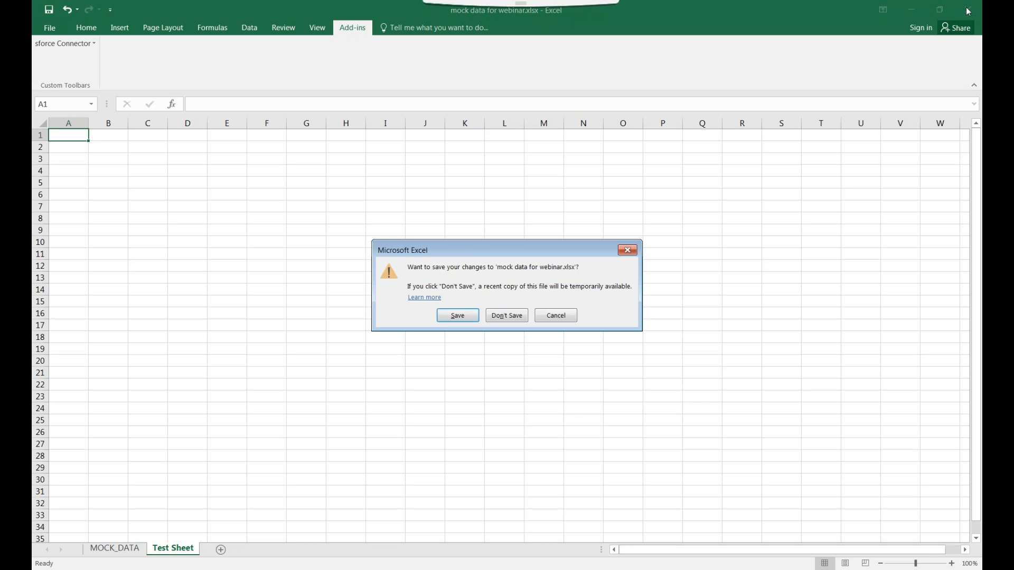
click(505, 316)
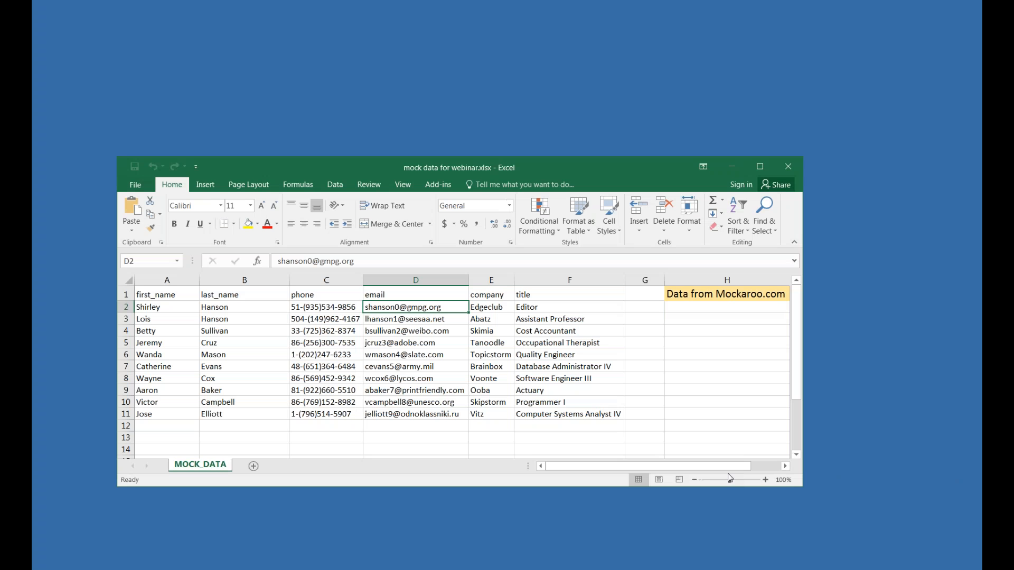
click(760, 166)
drag(704, 123, 747, 124)
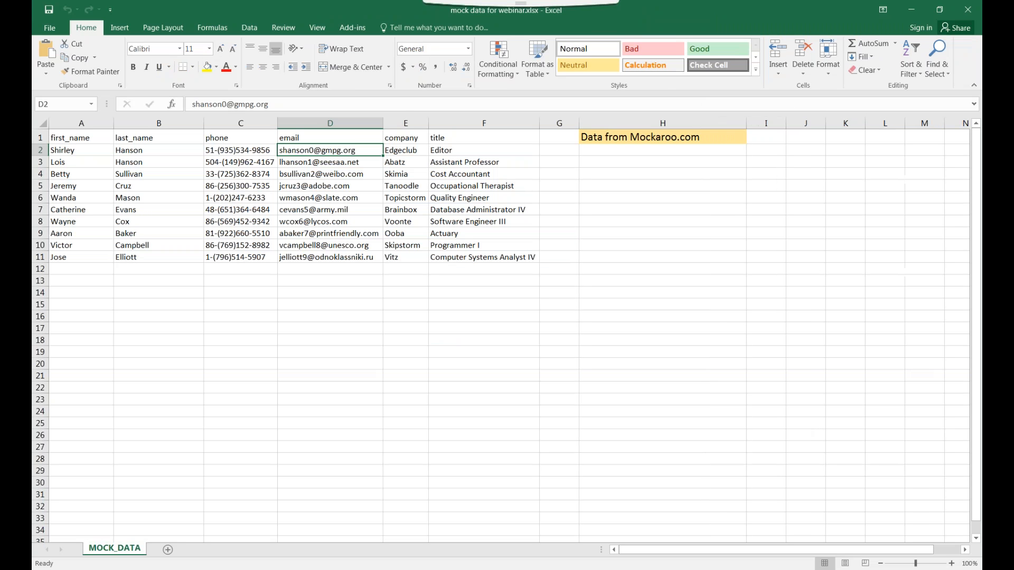
click(710, 137)
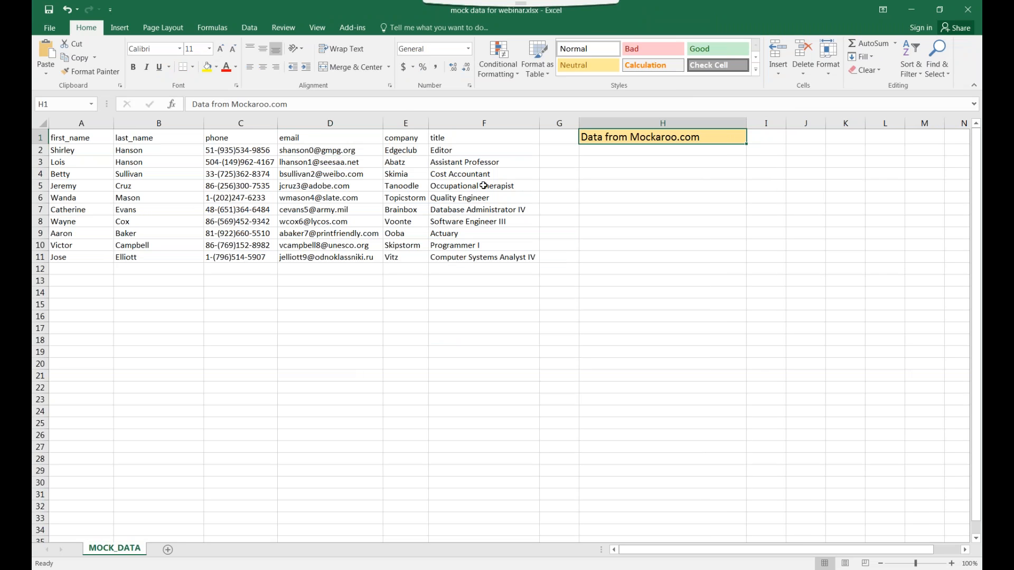
click(167, 550)
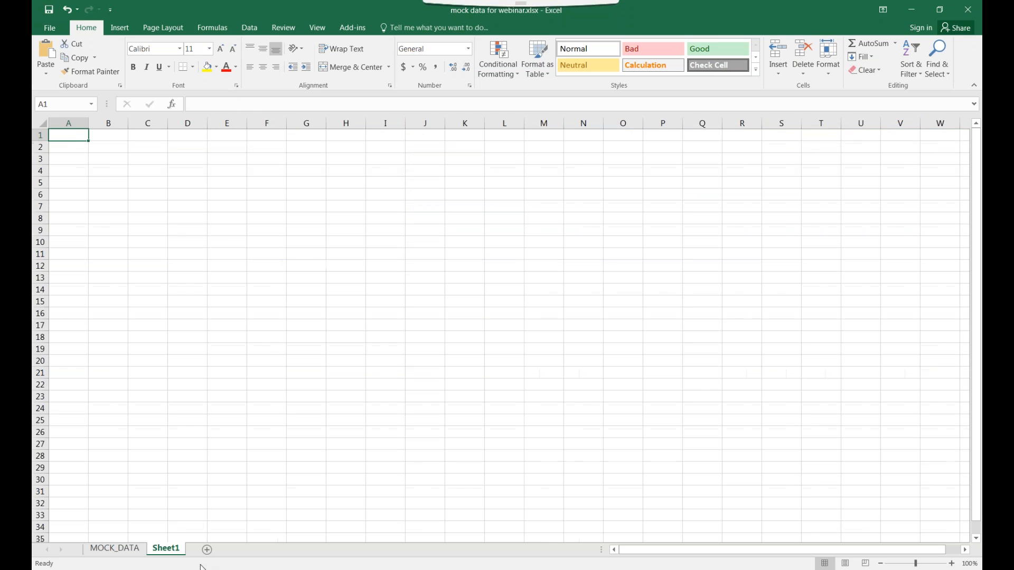
Start the Sforce Table Query Wizard on Sheet1 with the destination kept at $A$1
click(338, 29)
click(47, 45)
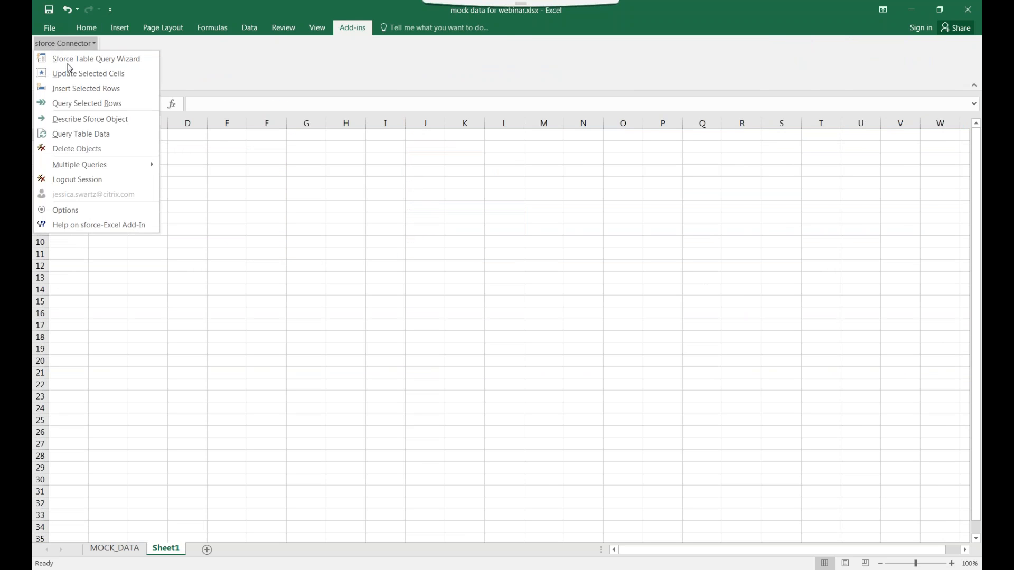
click(111, 67)
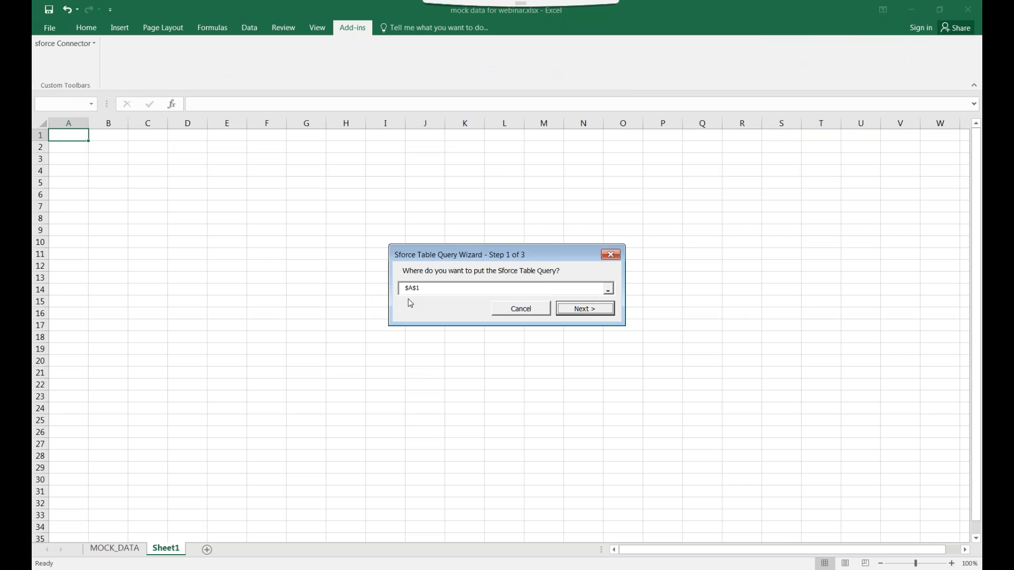
click(414, 288)
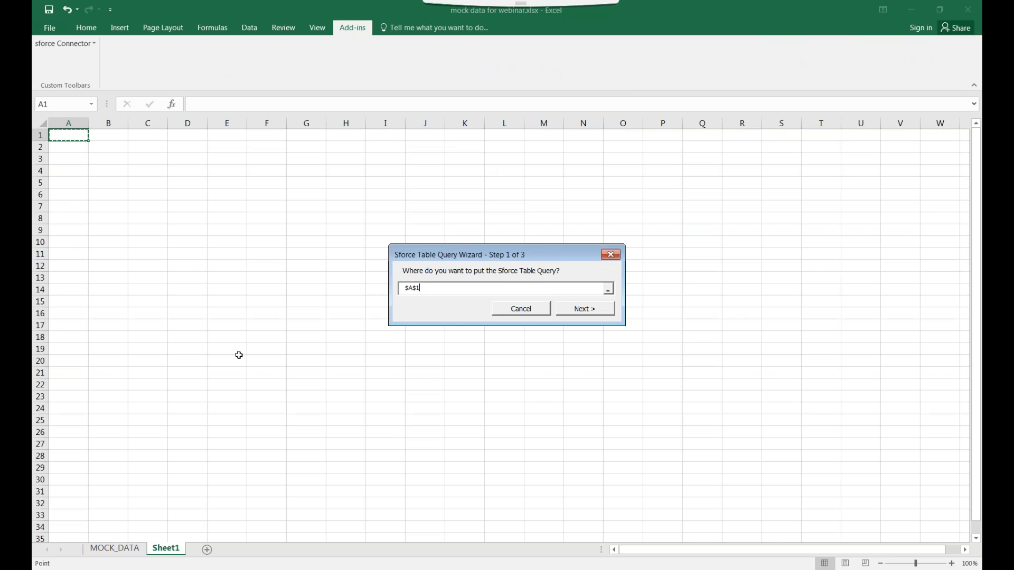
click(591, 313)
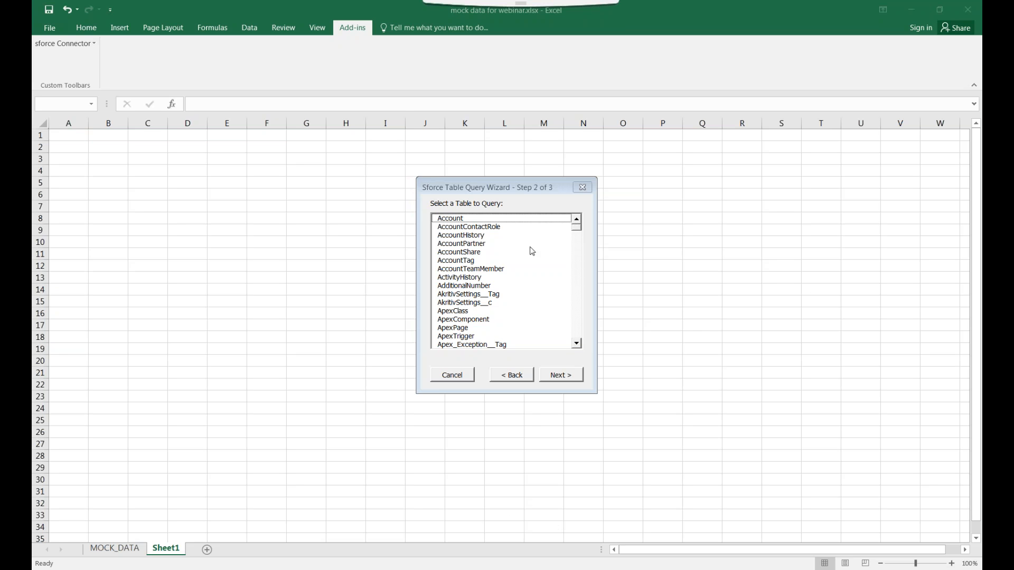
Pick the UX_Research__c table from the table list and continue
click(522, 225)
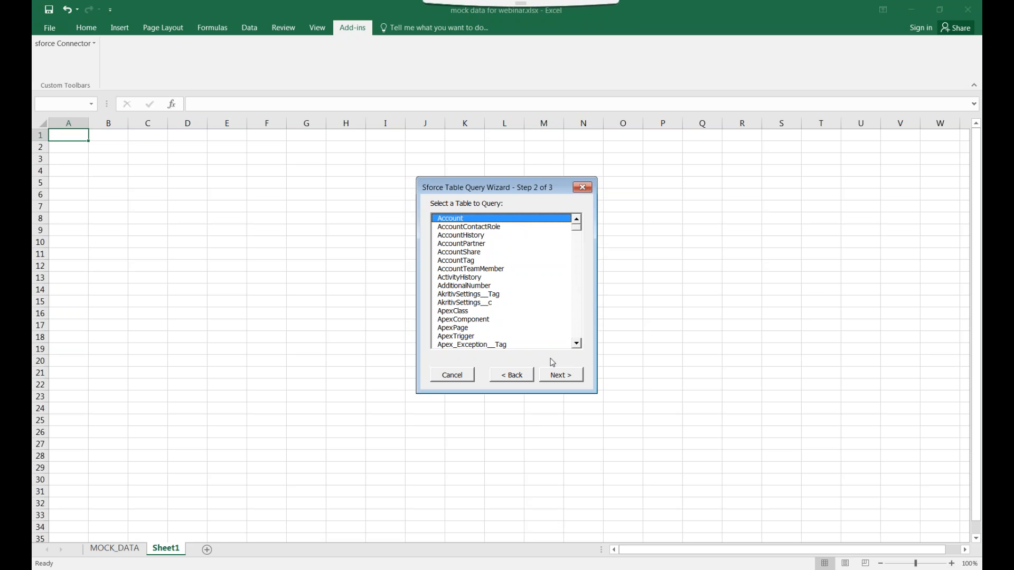
click(577, 344)
click(577, 344)
click(577, 343)
click(577, 344)
scroll(579, 344, down, 12)
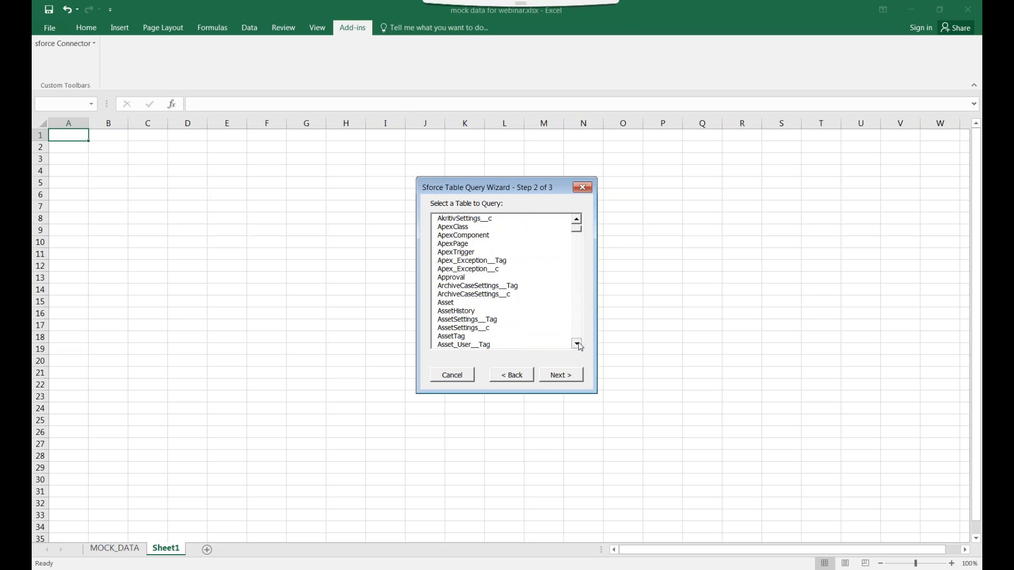
drag(576, 235, 474, 299)
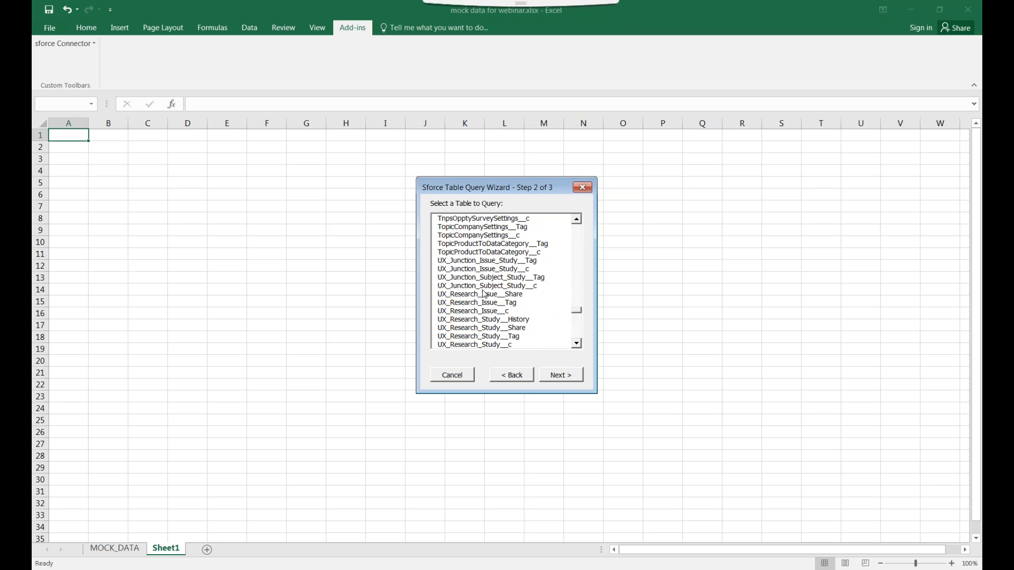
click(577, 343)
click(577, 343)
click(577, 344)
click(579, 344)
click(505, 320)
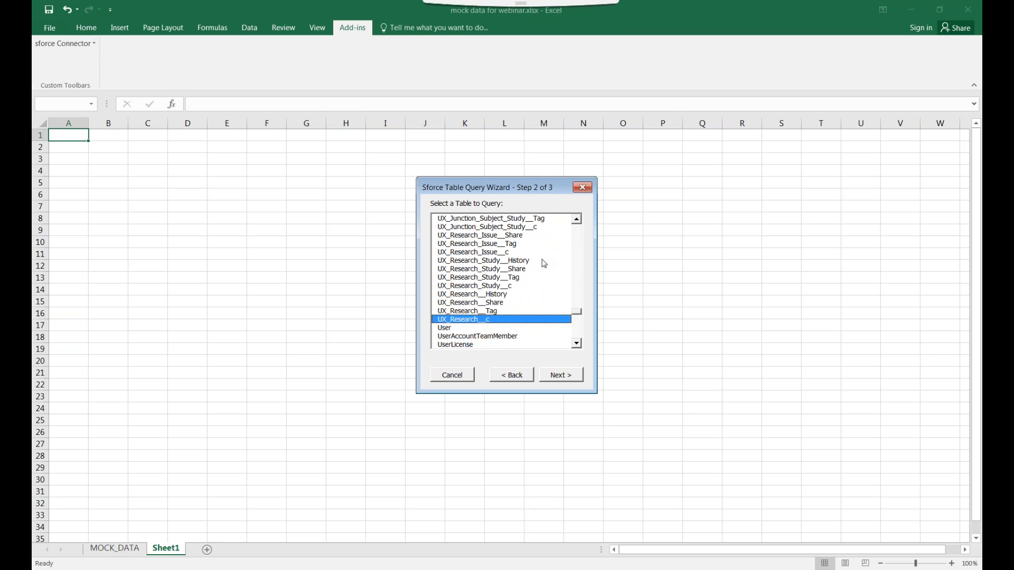
click(576, 218)
click(577, 219)
click(576, 218)
click(576, 218)
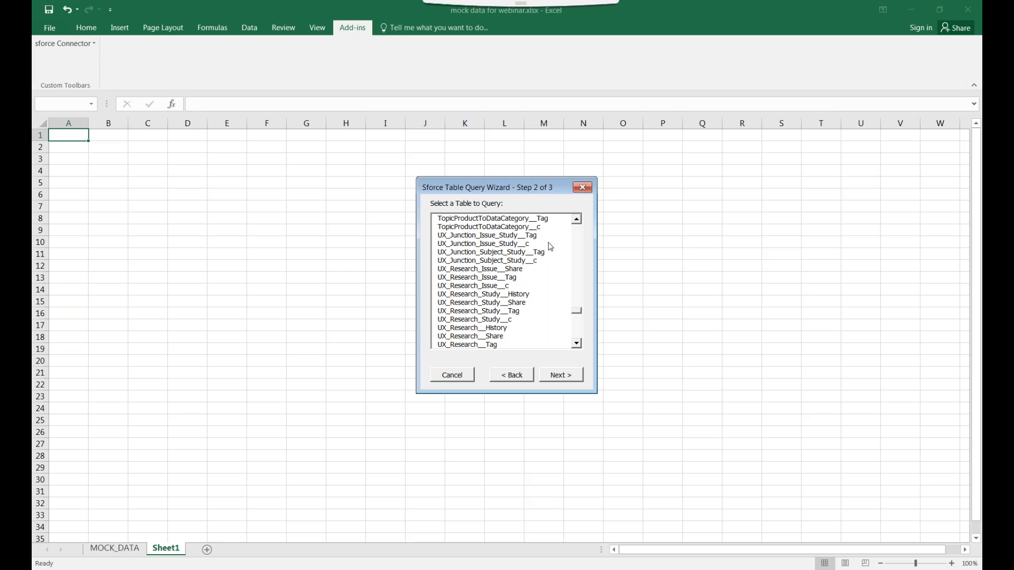
click(577, 343)
click(577, 343)
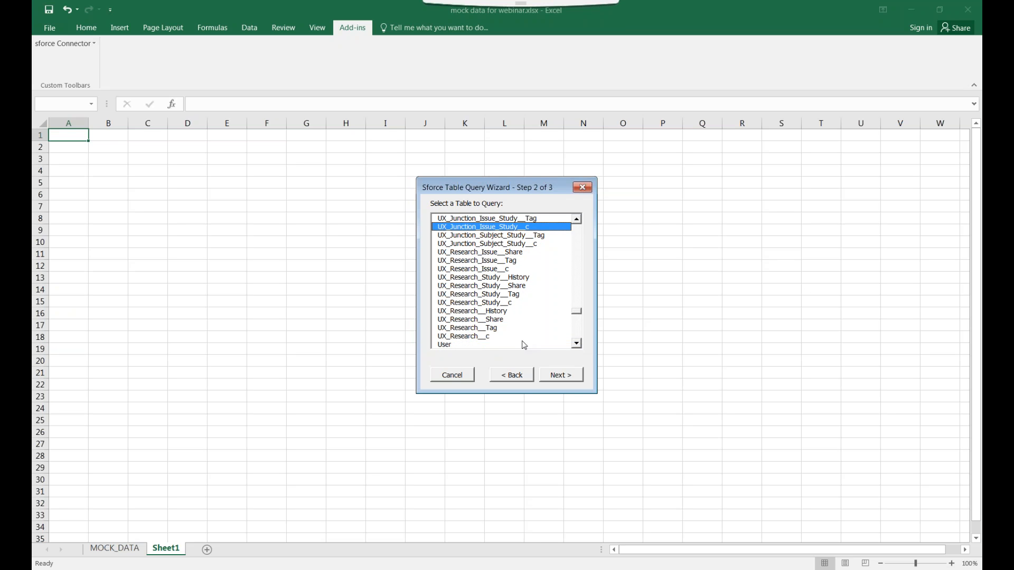
click(560, 376)
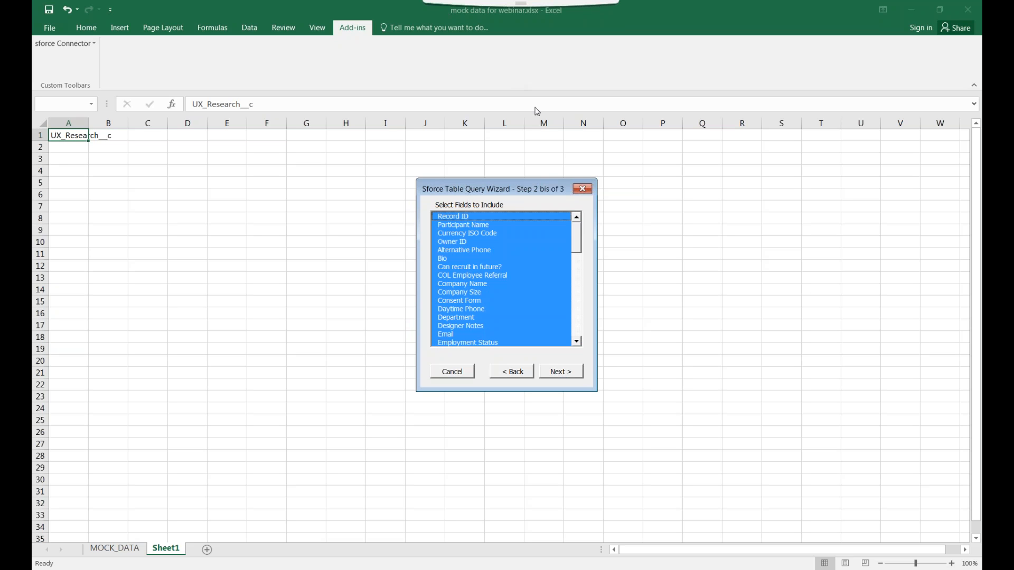
Include Record ID, Participant Name, Bio, Email, Daytime Phone, Company Name, Company Size, Job Title, Zip Code
click(497, 216)
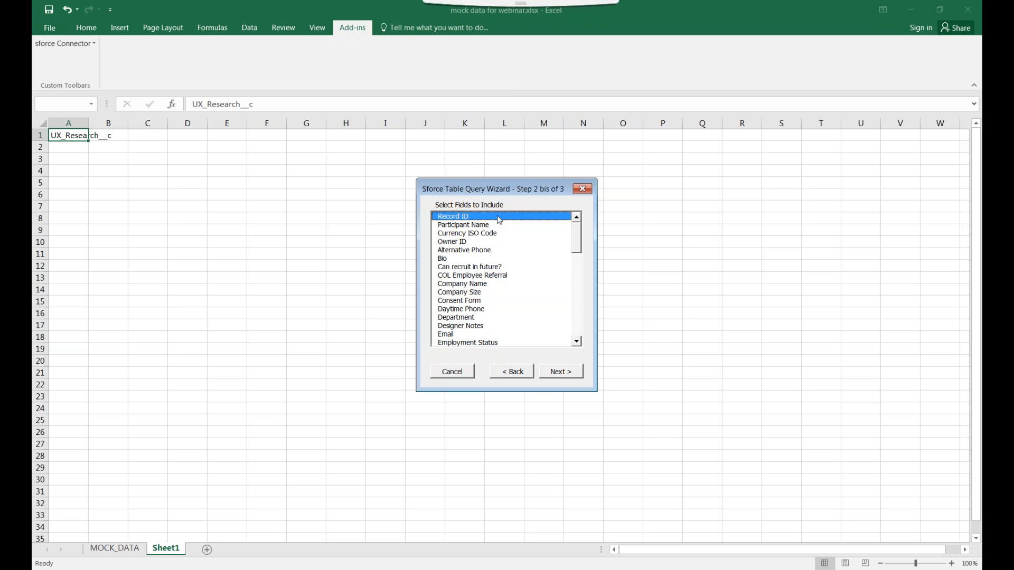
ctrl+click(513, 225)
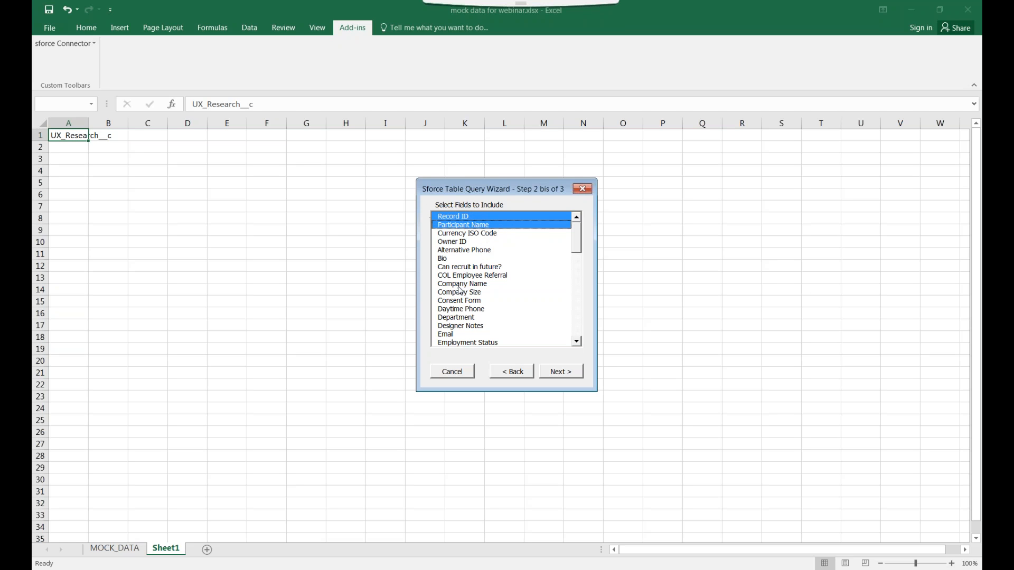
click(450, 259)
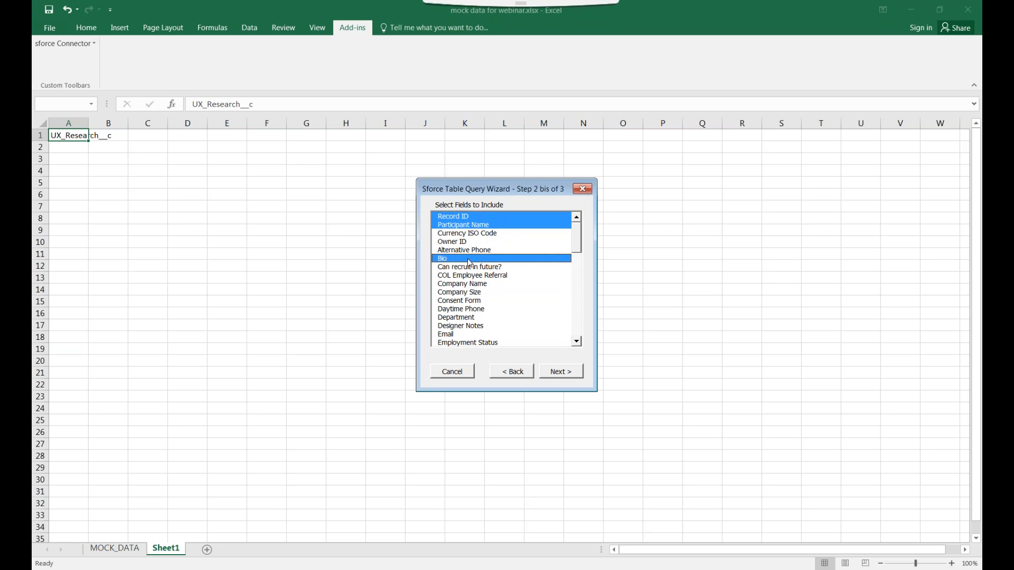
click(489, 335)
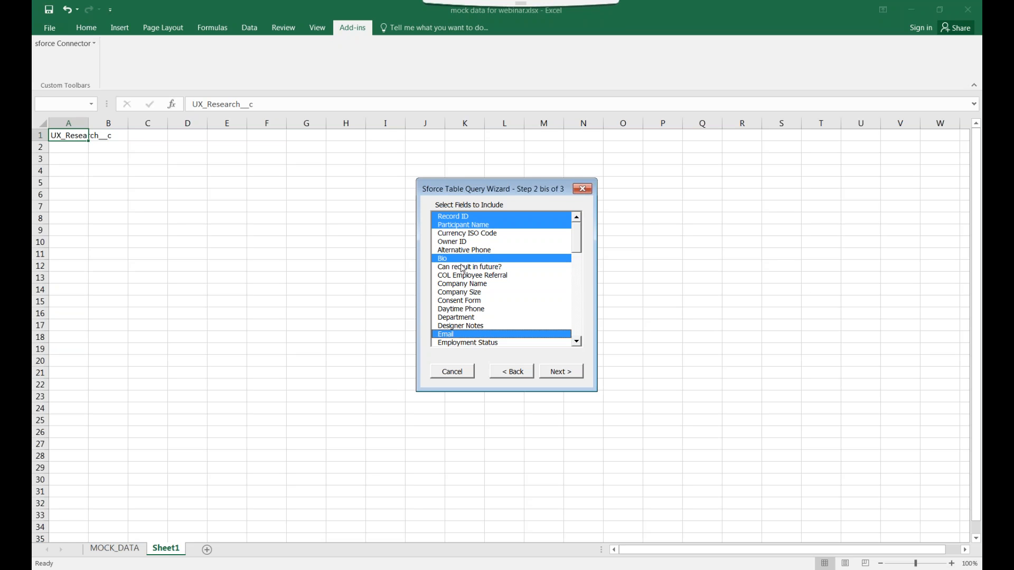
click(480, 312)
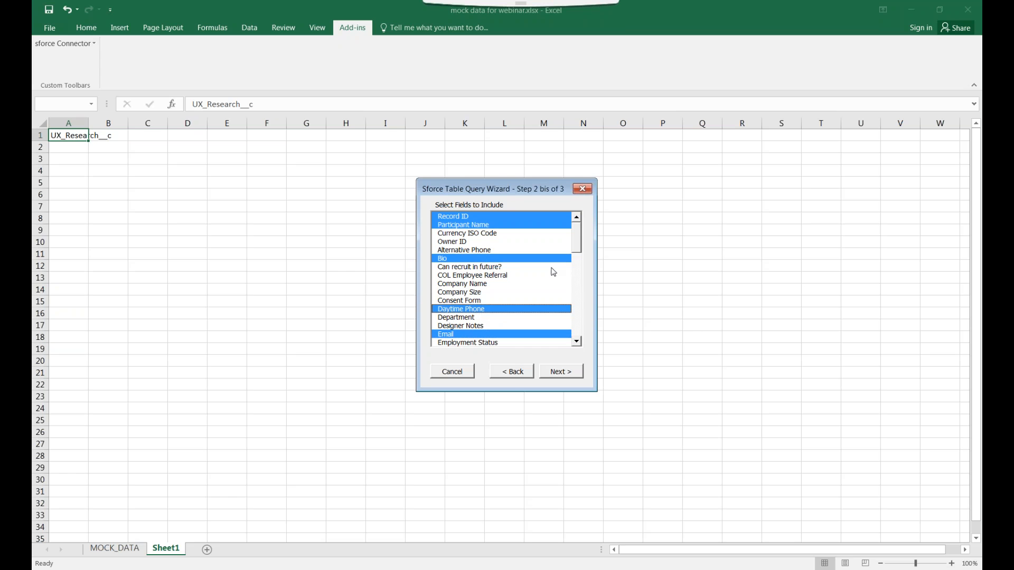
drag(576, 250, 577, 257)
click(492, 278)
click(492, 283)
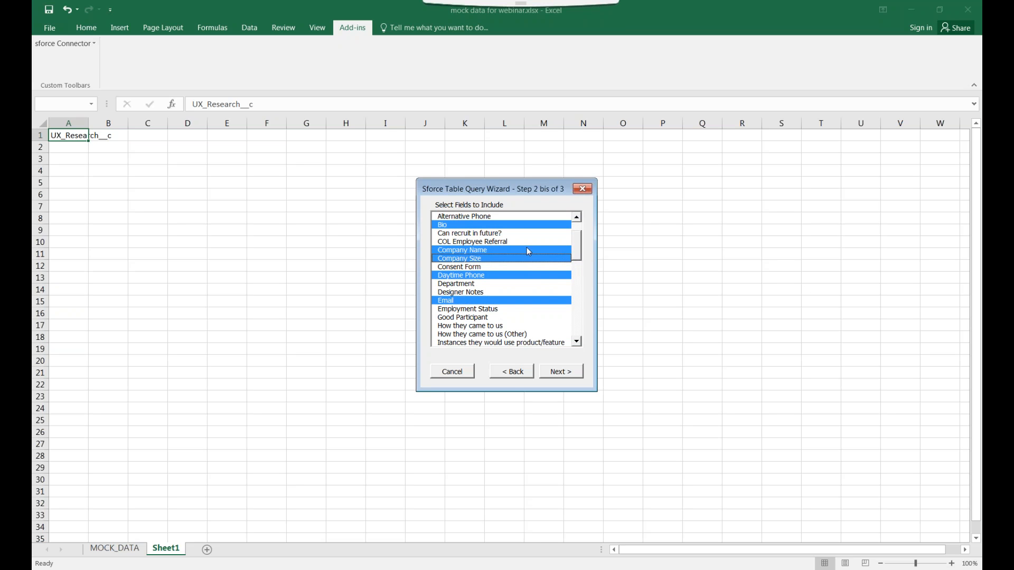
scroll(578, 245, down, 2)
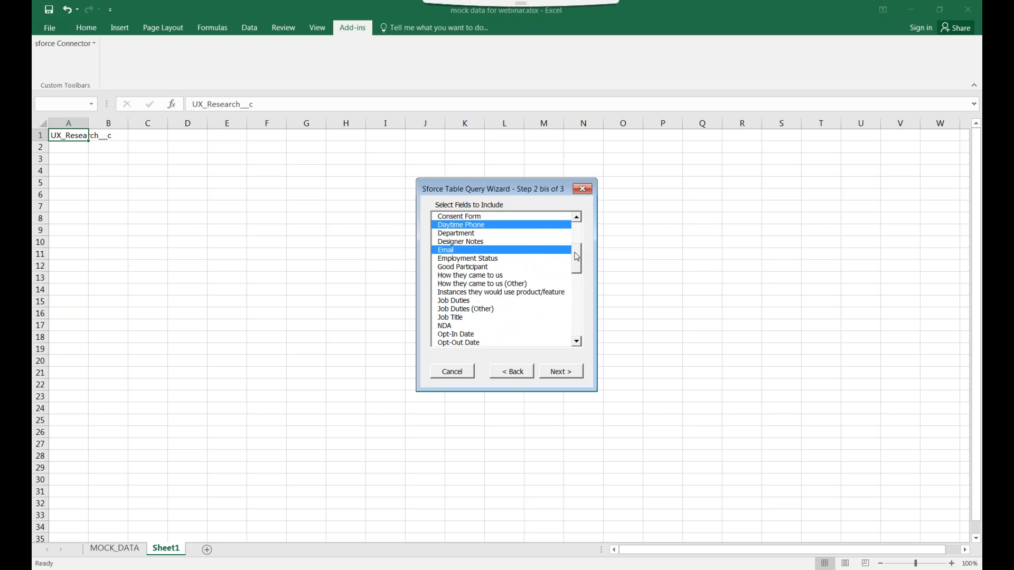
click(480, 317)
drag(579, 263, 573, 242)
click(486, 327)
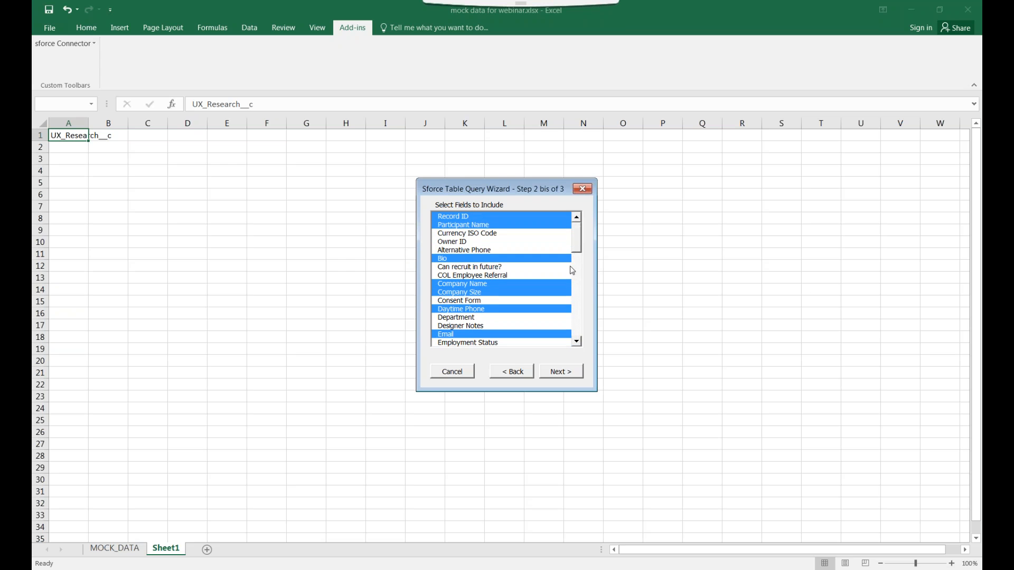
click(570, 378)
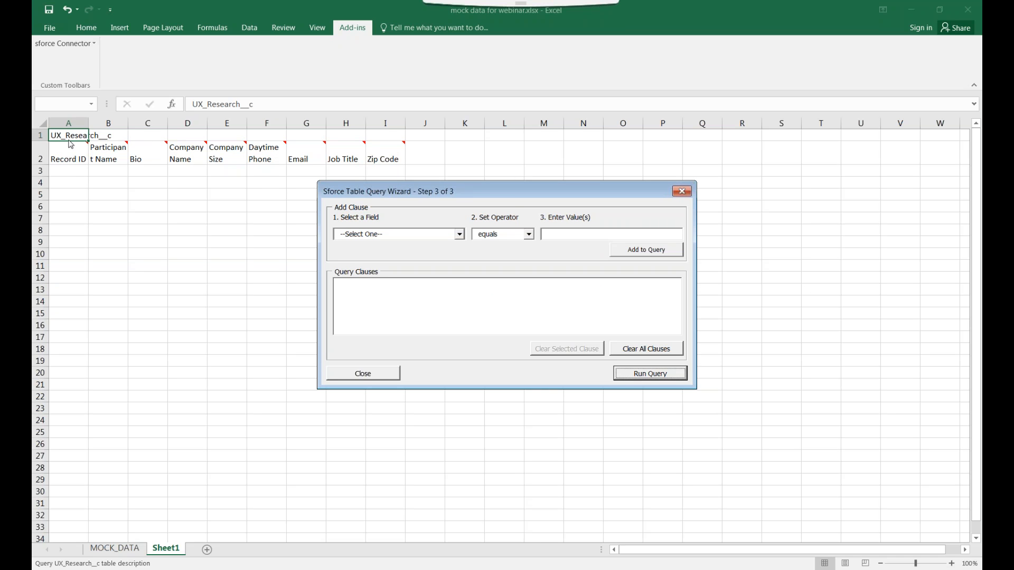
Build a Participant Name equals filter and begin entering the participant's name
drag(456, 195, 487, 212)
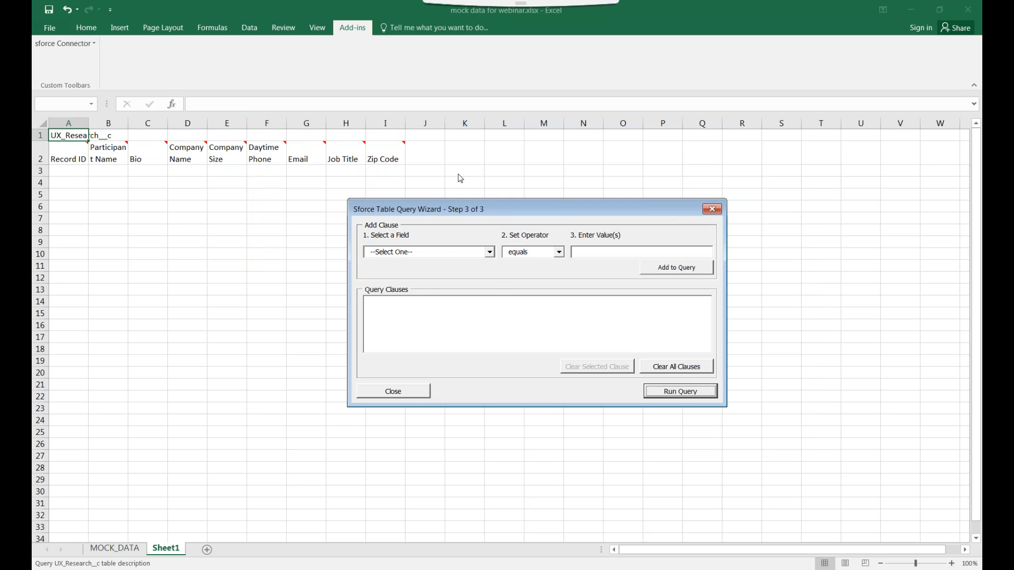
click(442, 251)
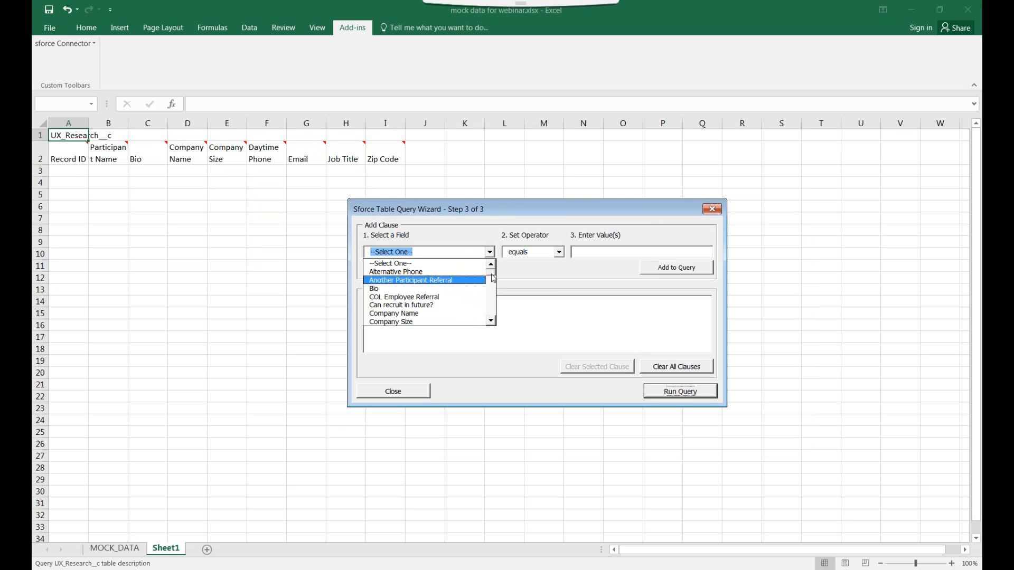
scroll(465, 285, down, 5)
click(447, 320)
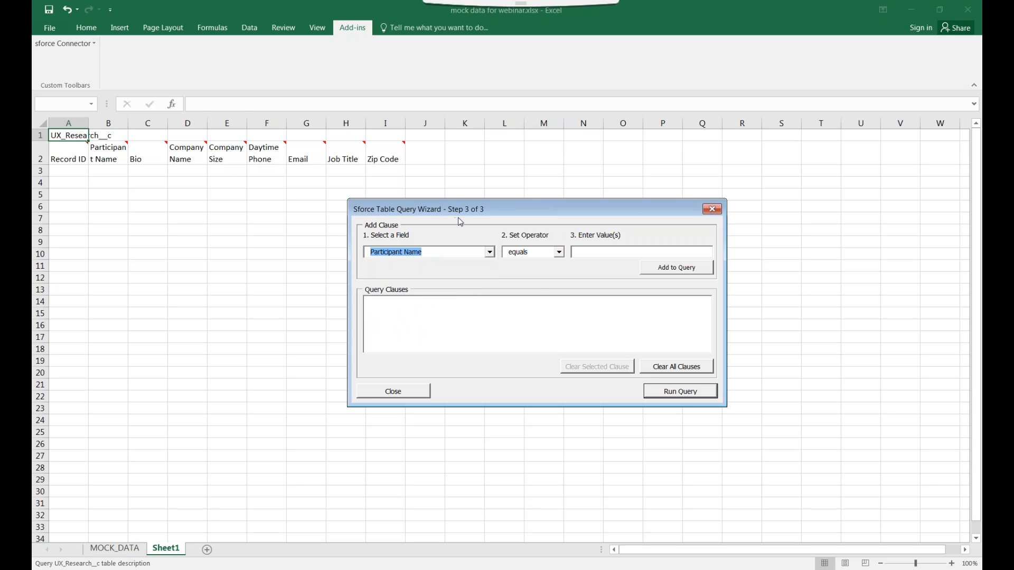
click(558, 253)
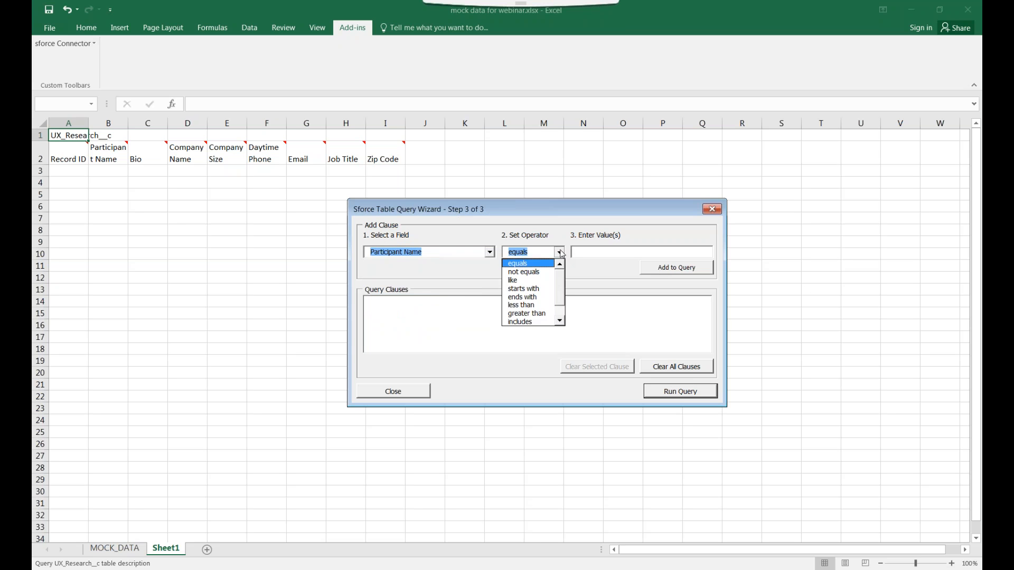
click(560, 254)
click(558, 252)
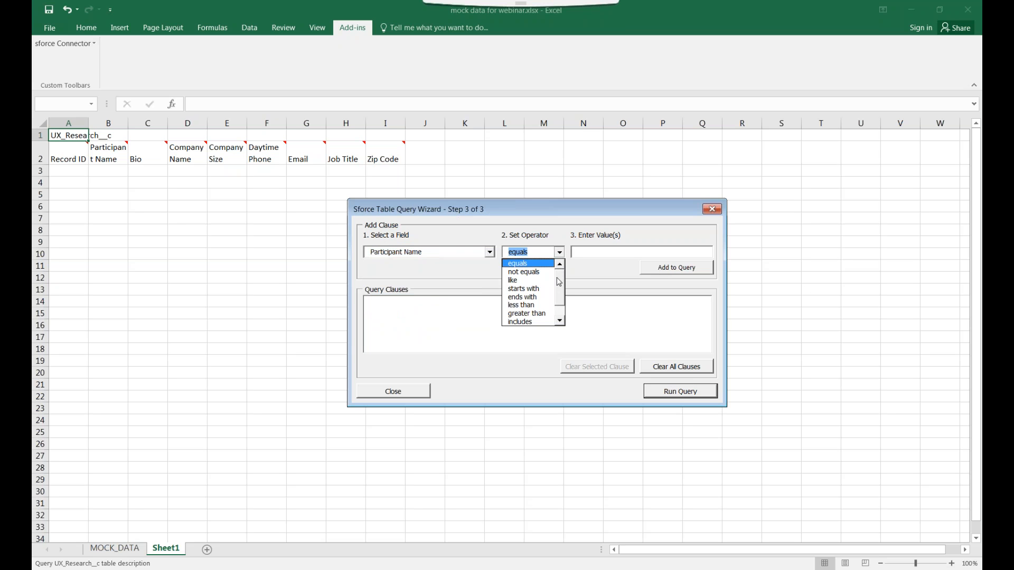
click(593, 252)
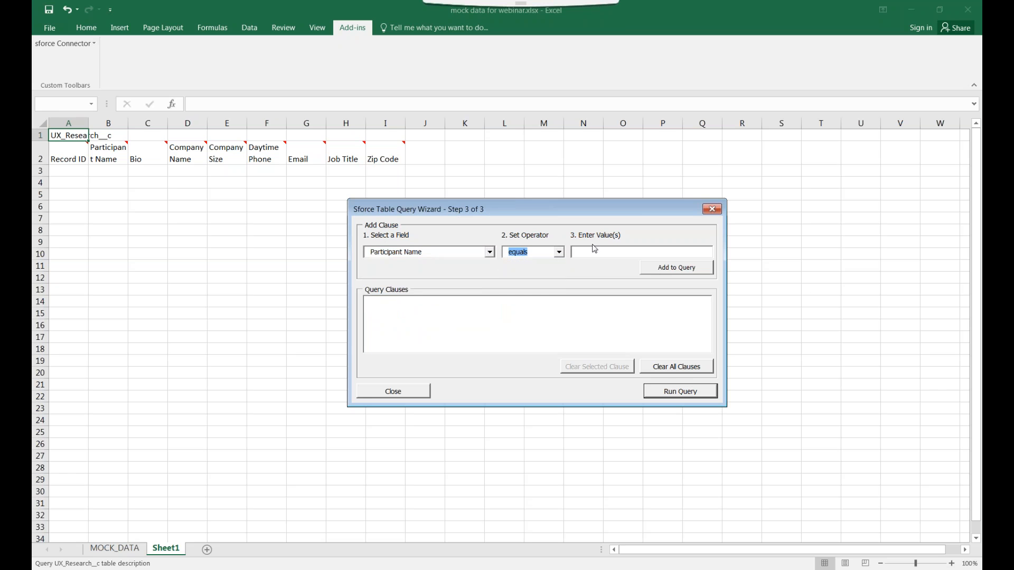
click(589, 253)
Confirm the equals operator, add the Participant Name clause, and run the query
click(544, 251)
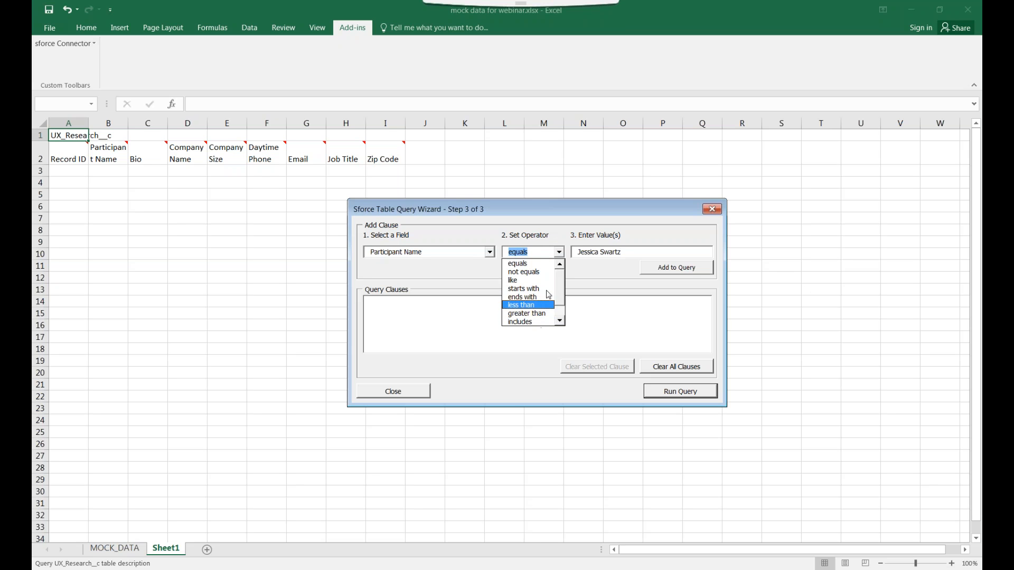
click(538, 263)
click(560, 254)
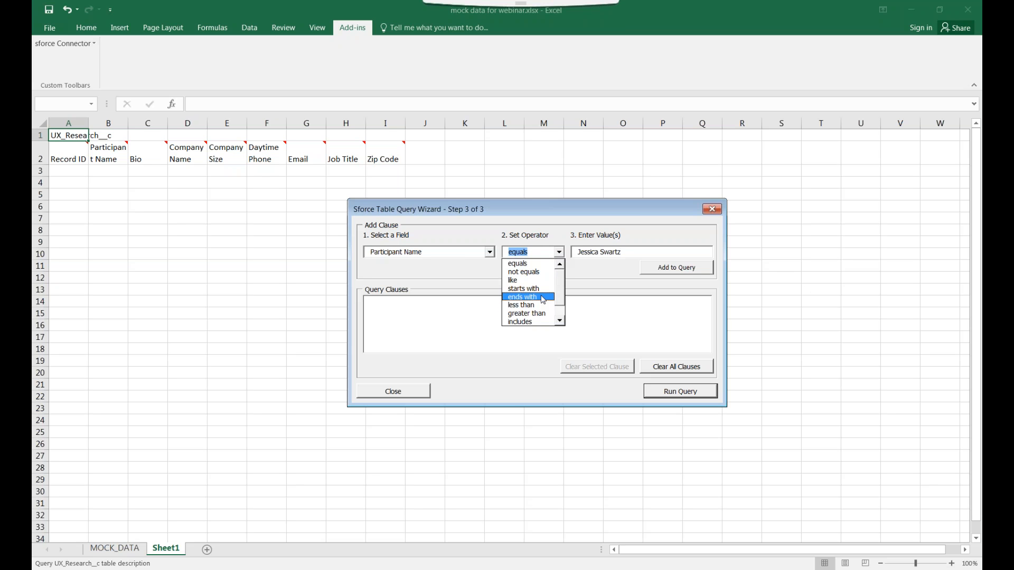
click(542, 322)
click(559, 252)
click(547, 265)
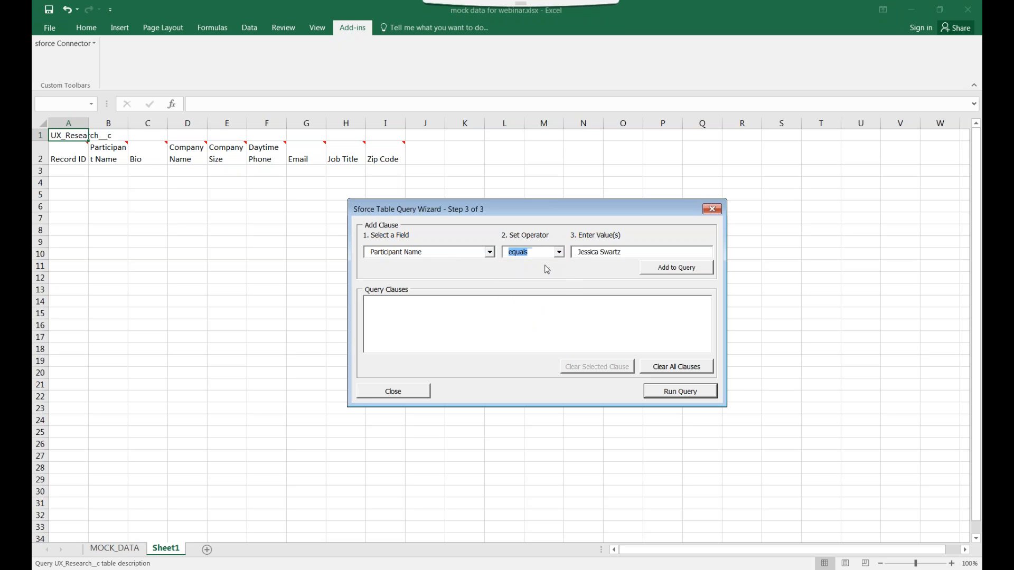
click(673, 267)
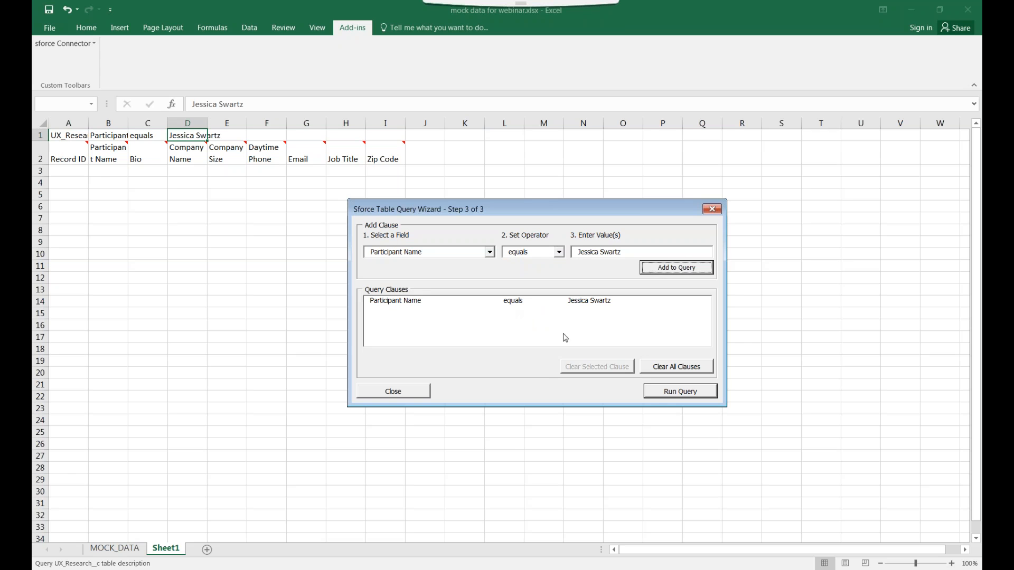
click(673, 394)
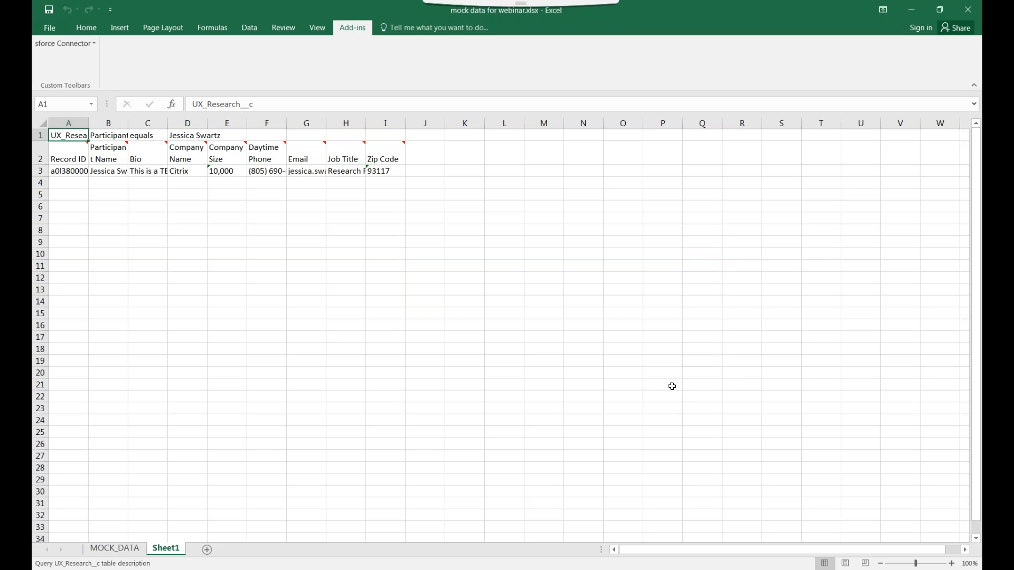
AutoFit columns A through H so headers, Bio, phone and e-mail show in full
double_click(87, 124)
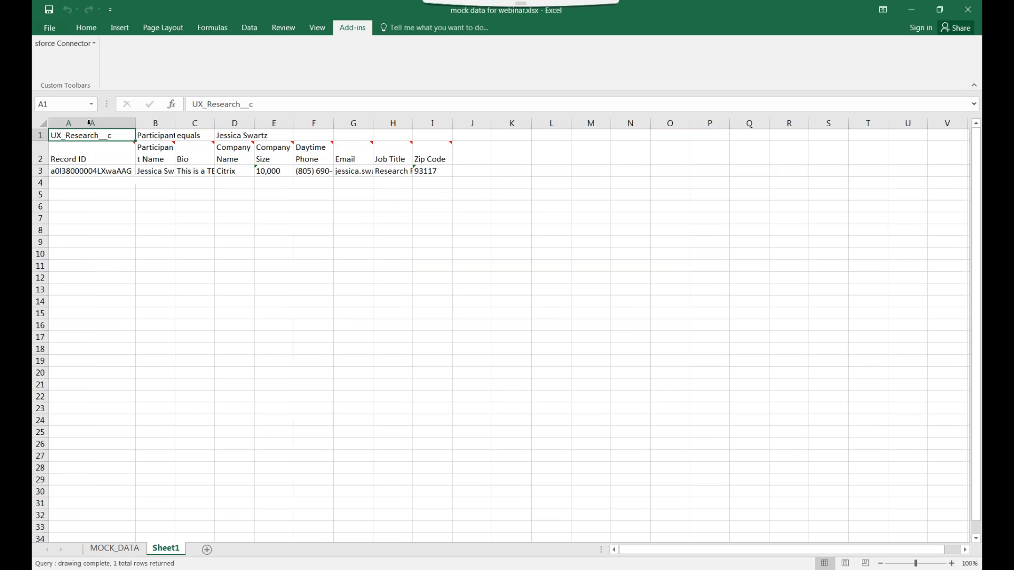
double_click(175, 124)
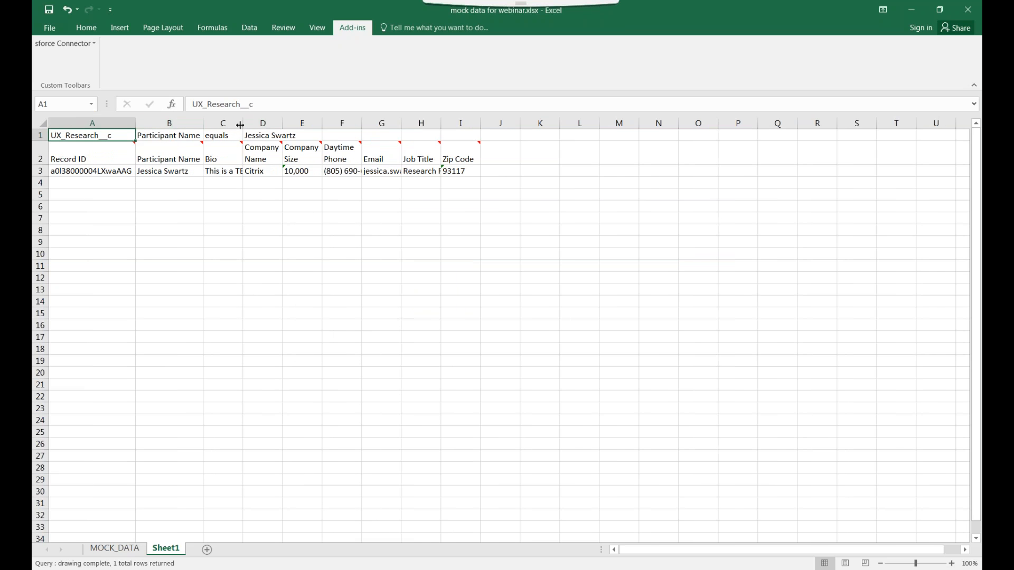
double_click(242, 123)
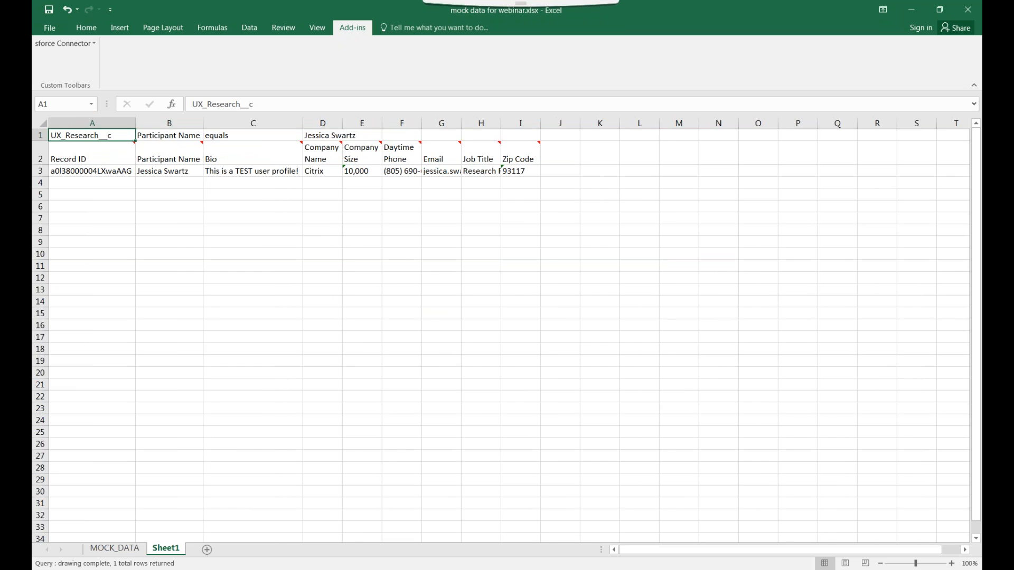
double_click(342, 123)
double_click(397, 123)
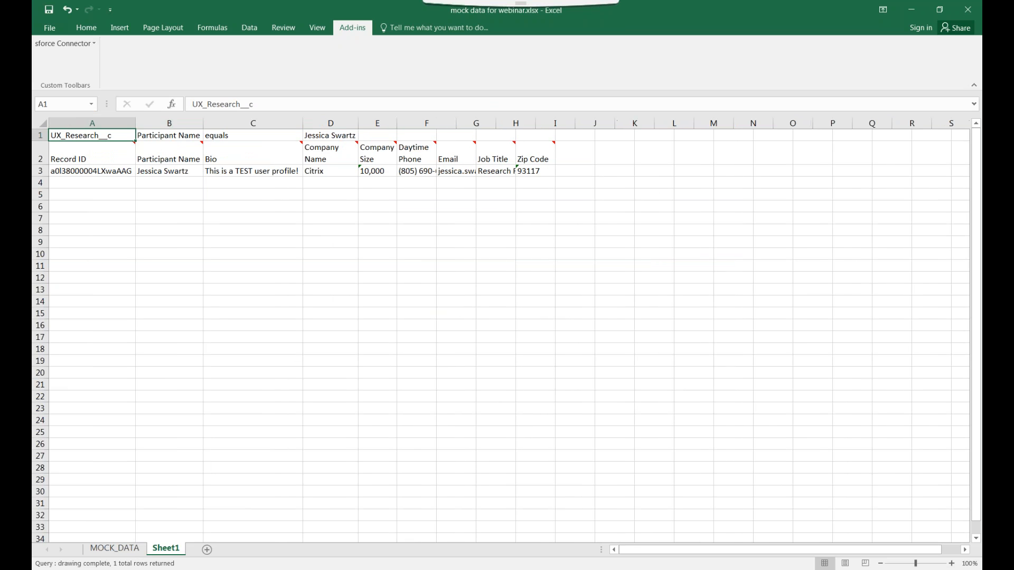
double_click(437, 123)
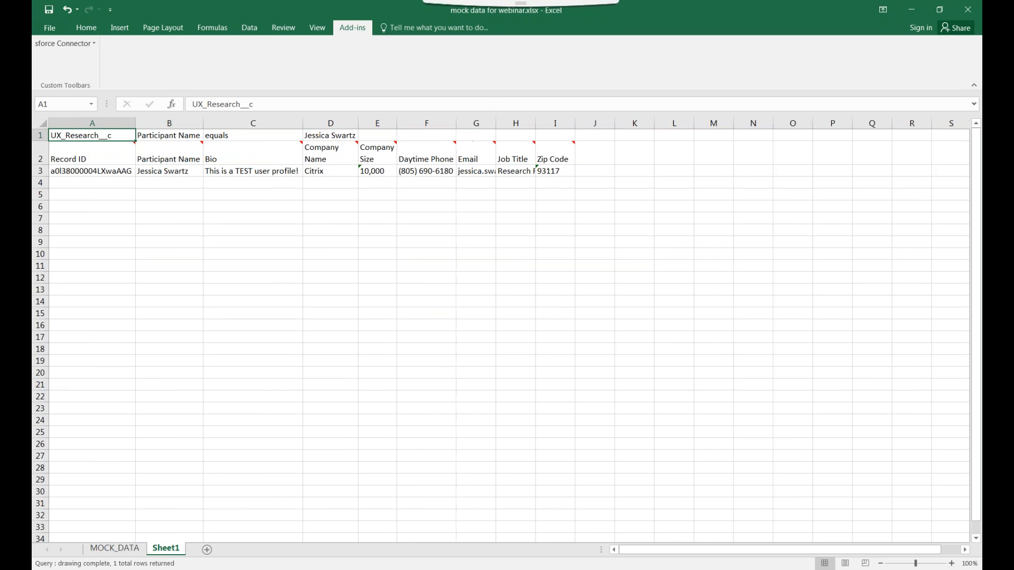
double_click(495, 123)
double_click(595, 123)
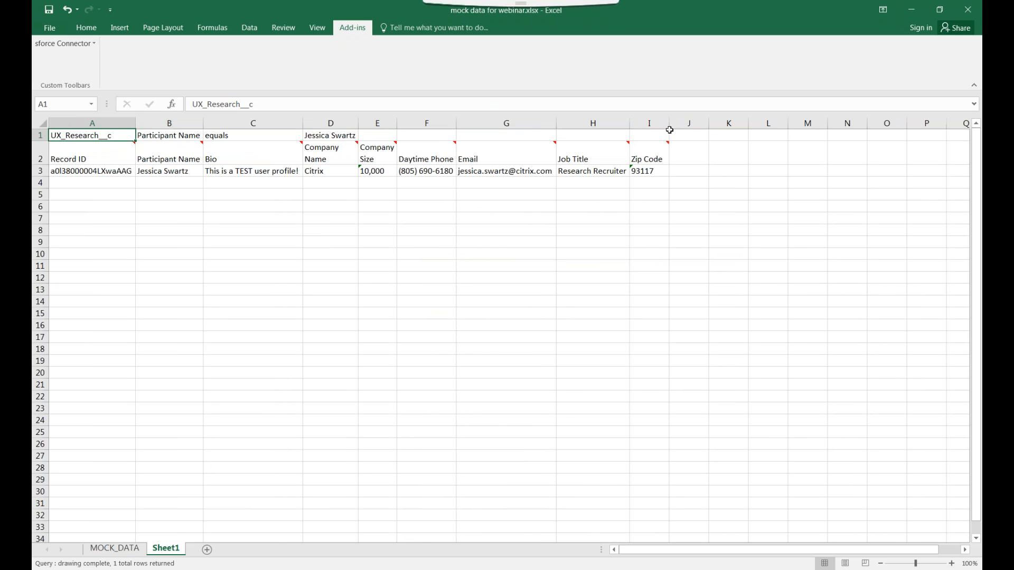
click(661, 174)
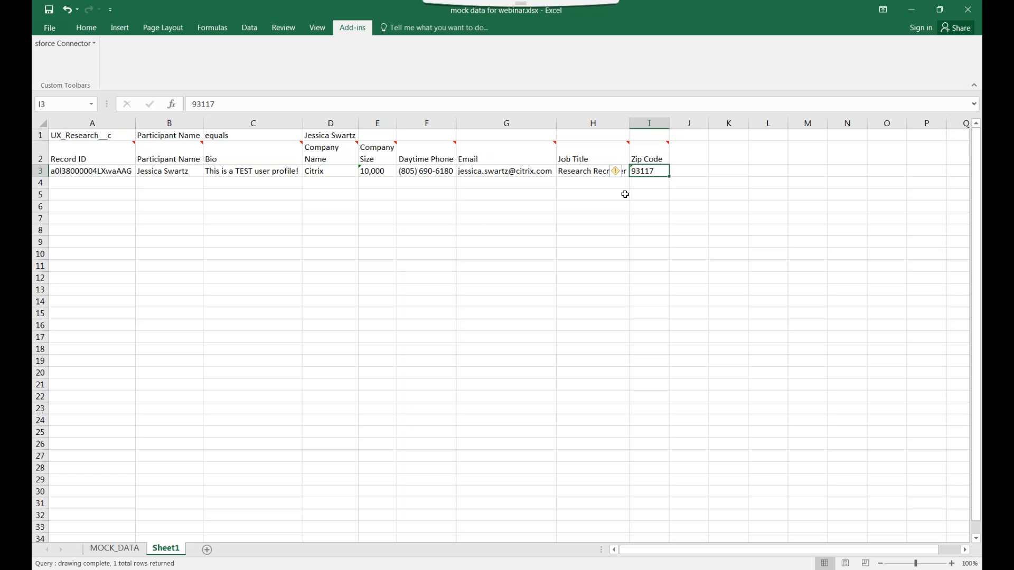
Step through row 4 cells from A4 across to column I below the record
click(134, 183)
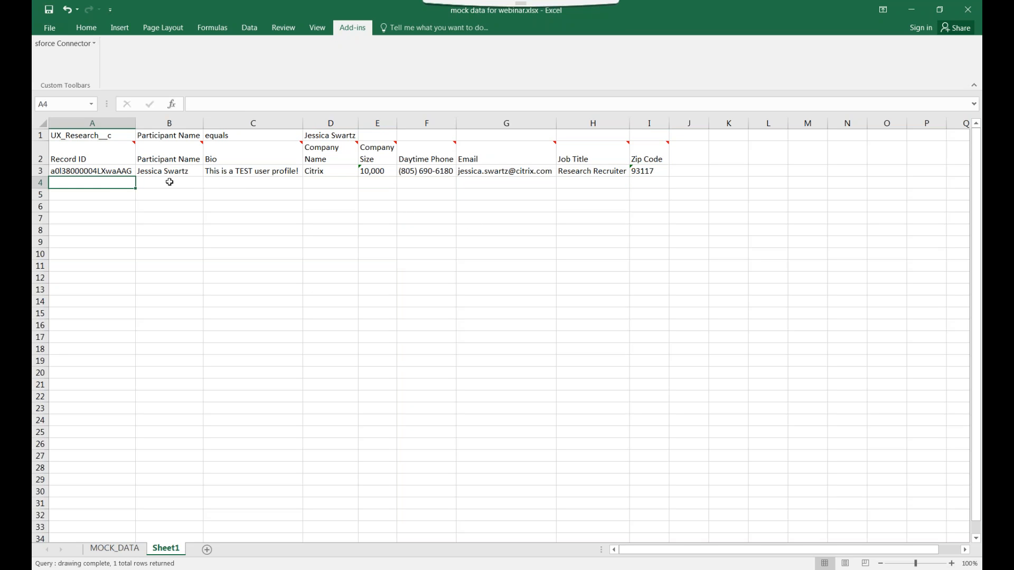
click(180, 182)
click(228, 184)
click(316, 185)
click(391, 185)
click(427, 184)
click(491, 185)
click(570, 185)
click(656, 181)
Select cells E4, G4, C4, B4 and D4, then return to the MOCK_DATA sheet
click(370, 182)
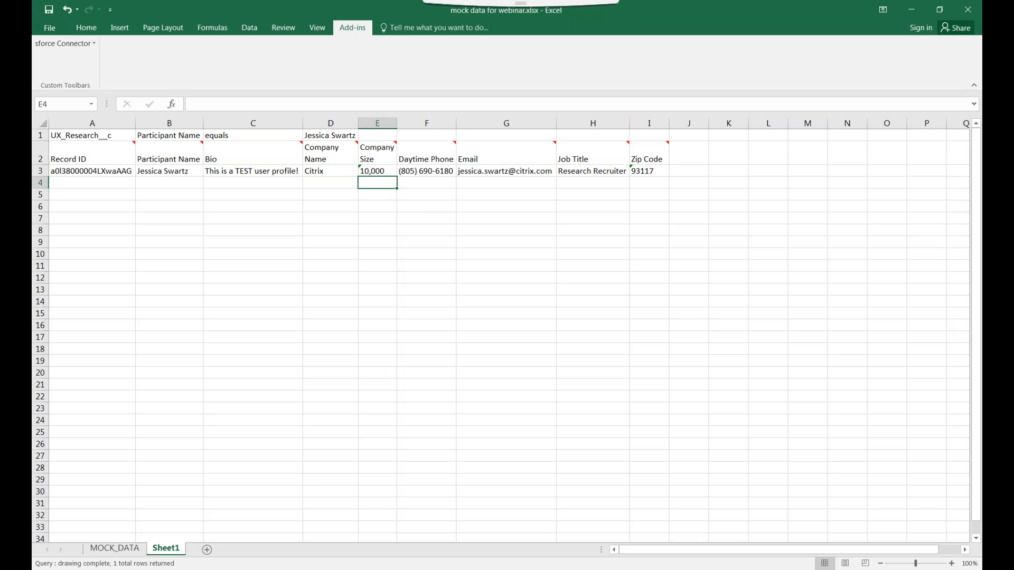
click(469, 182)
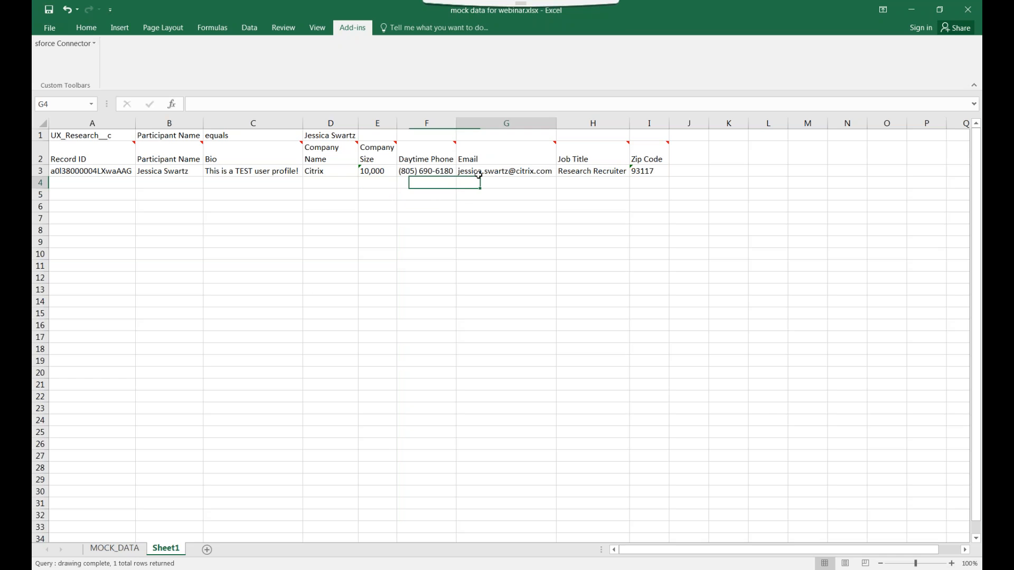
click(296, 185)
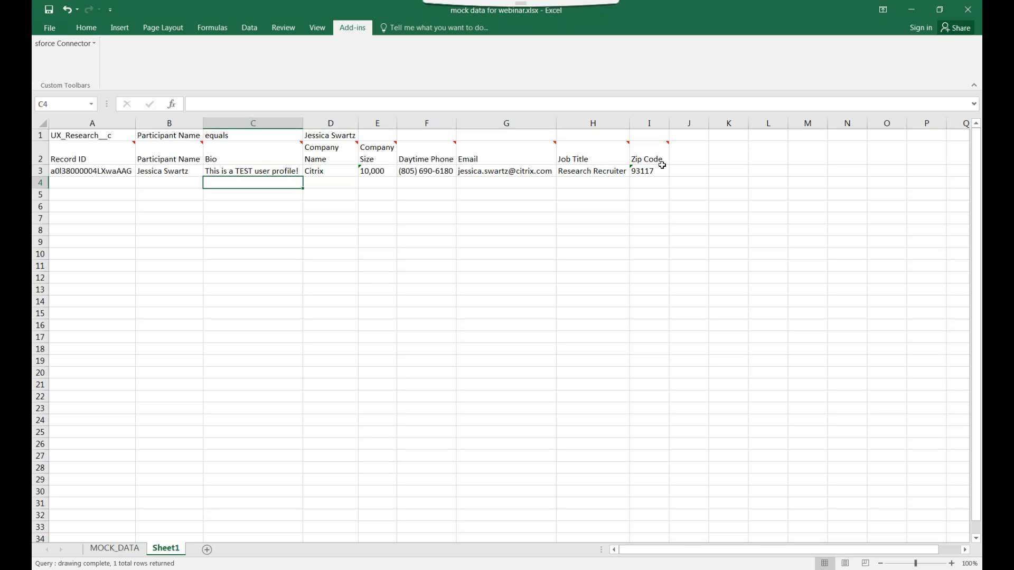
click(165, 185)
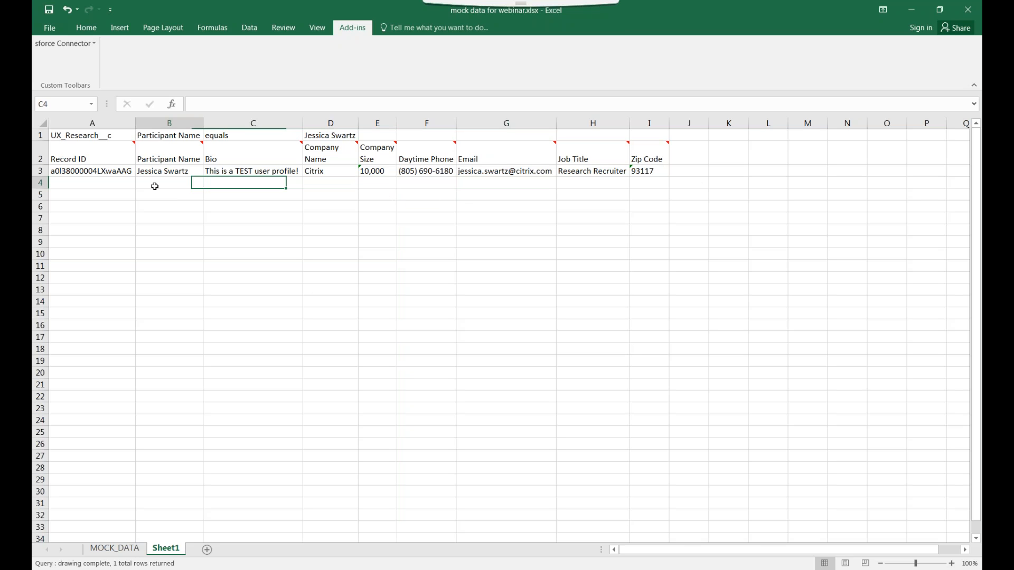
click(330, 186)
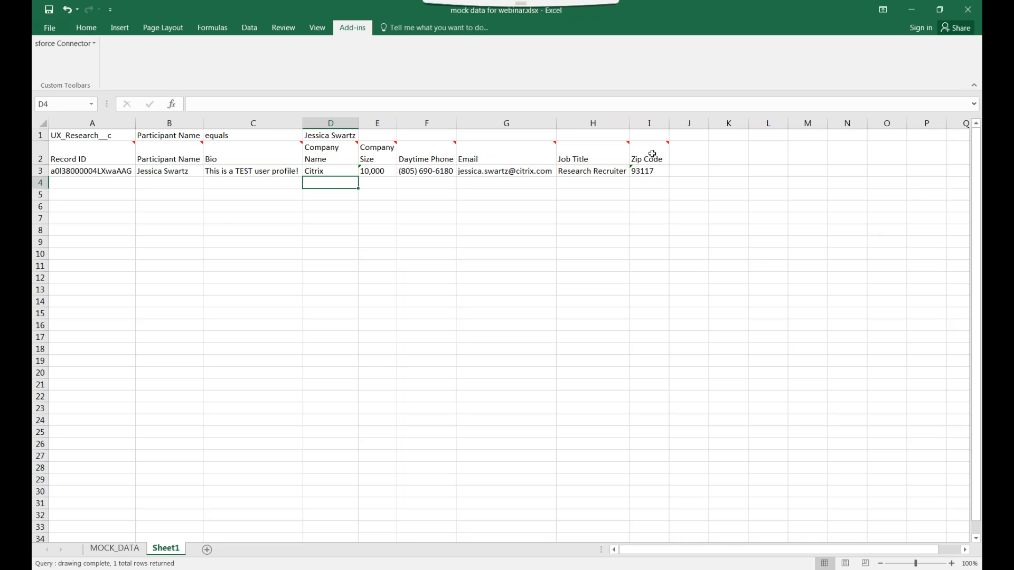
key(alt+Tab)
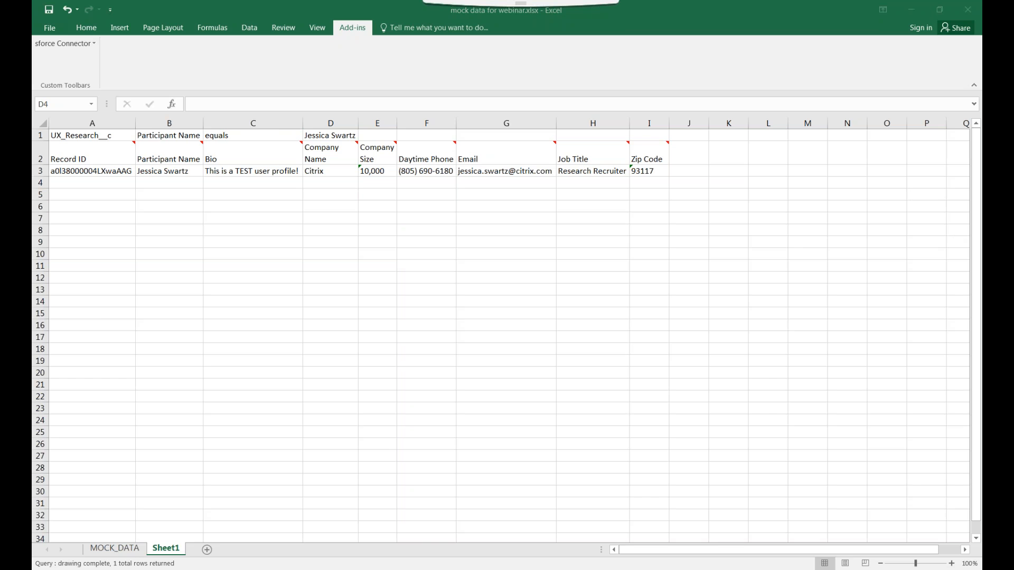
click(100, 546)
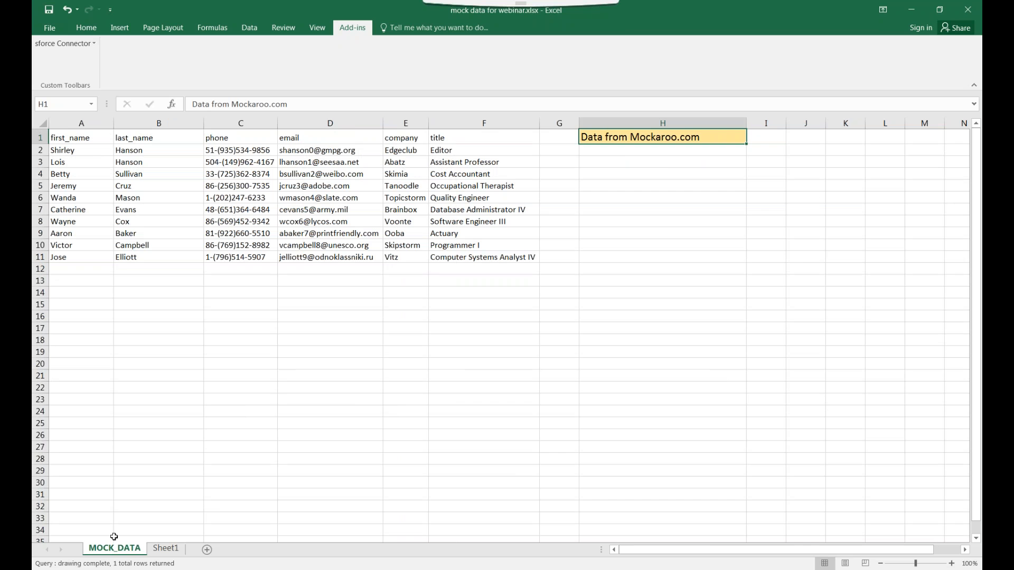
Widen MOCK_DATA columns C, B and E so the contact data fits
click(97, 153)
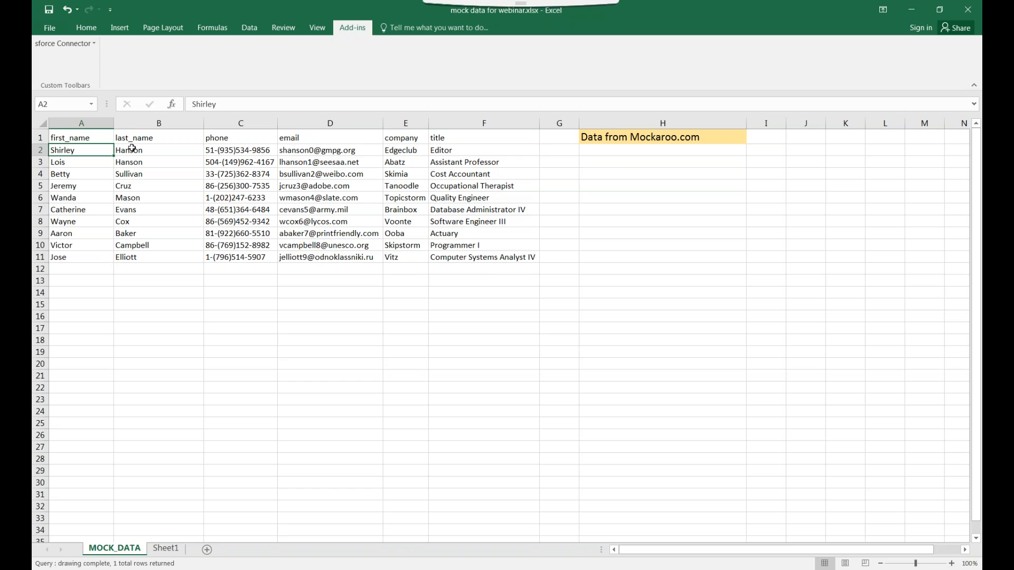
click(255, 154)
click(288, 152)
drag(277, 123, 284, 123)
drag(203, 123, 209, 122)
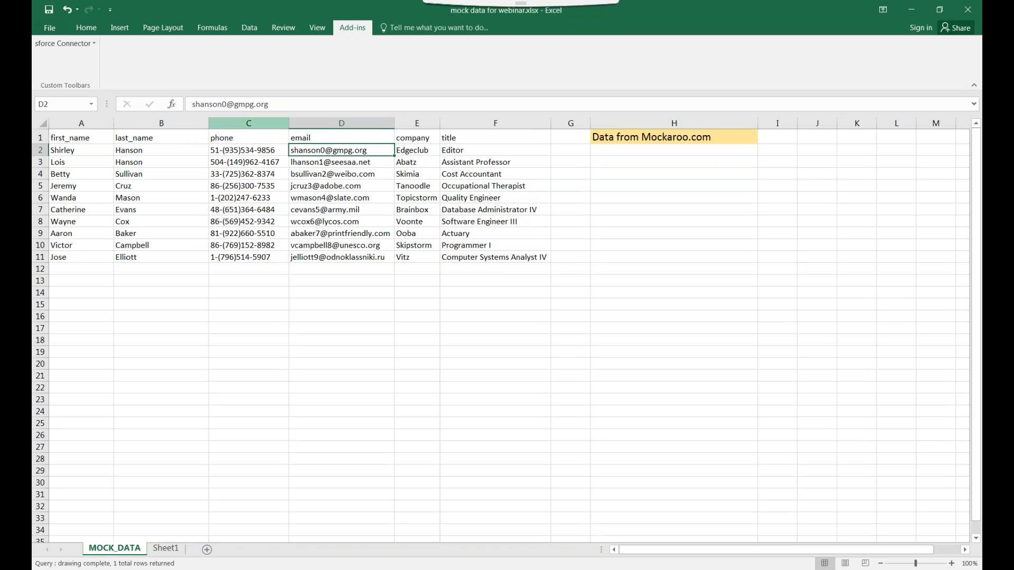
drag(439, 123, 455, 123)
Back on Sheet1, start a formula with = in cell B4
click(166, 548)
click(125, 552)
click(95, 154)
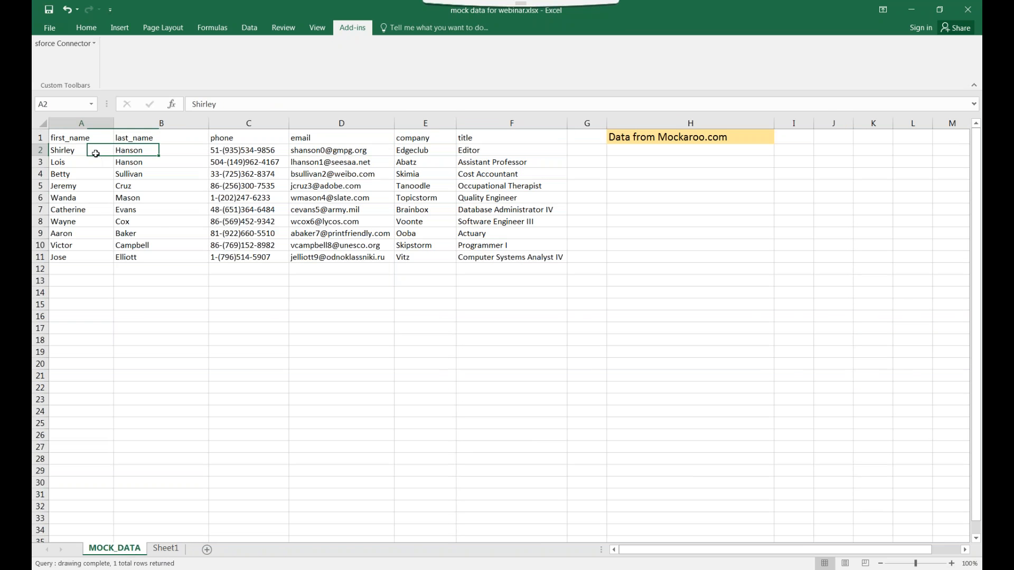
click(143, 150)
click(166, 549)
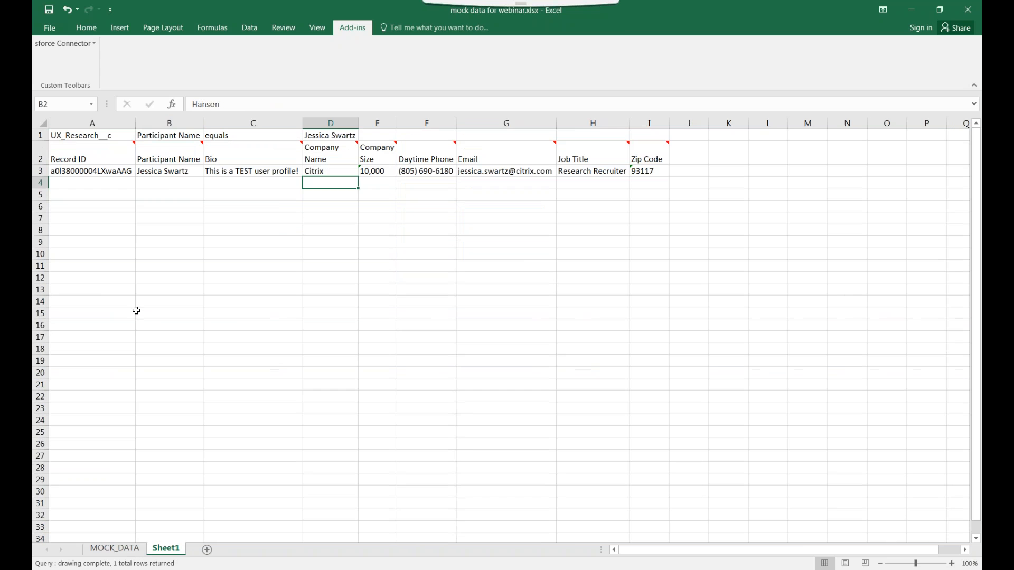
click(168, 184)
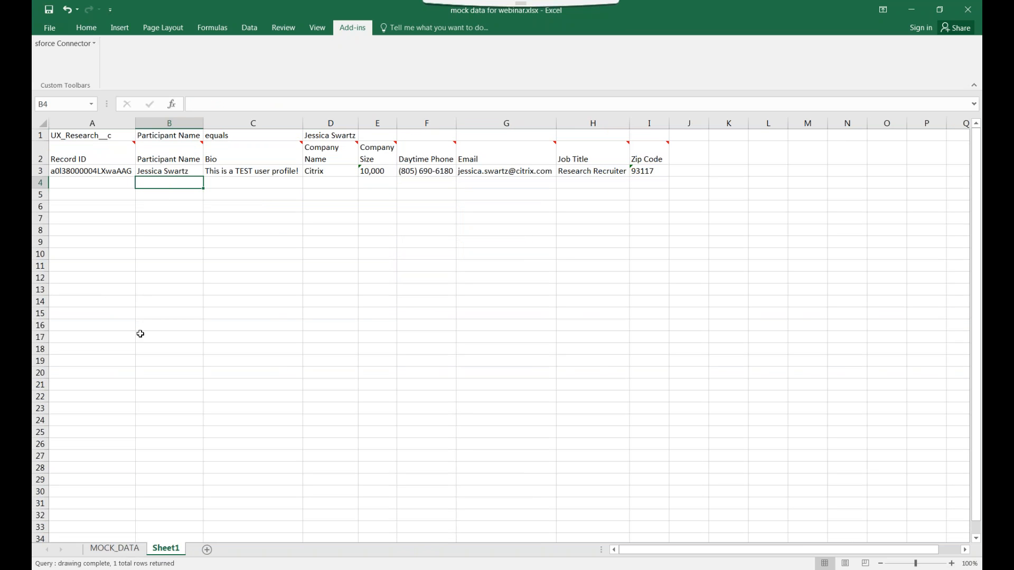
text(=)
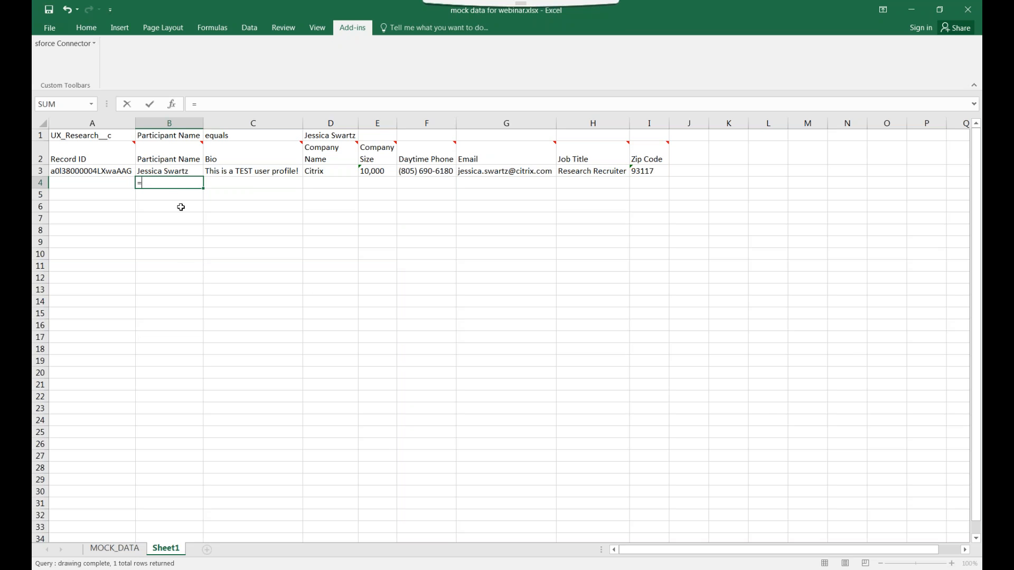
Complete B4 as =MOCK_DATA!A2&" "&MOCK_DATA!B2 to show the first contact's full name
click(114, 548)
click(80, 150)
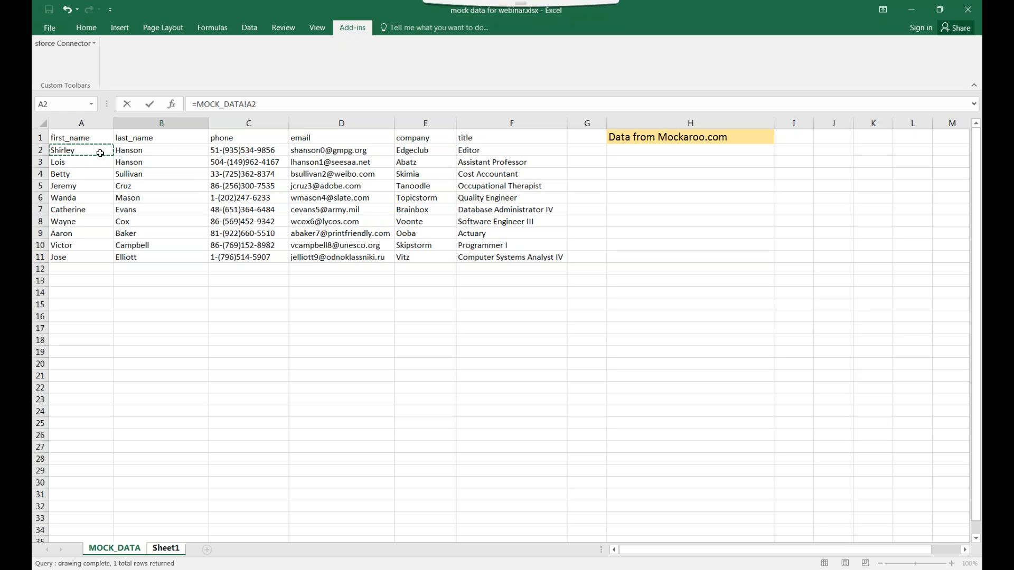
click(295, 104)
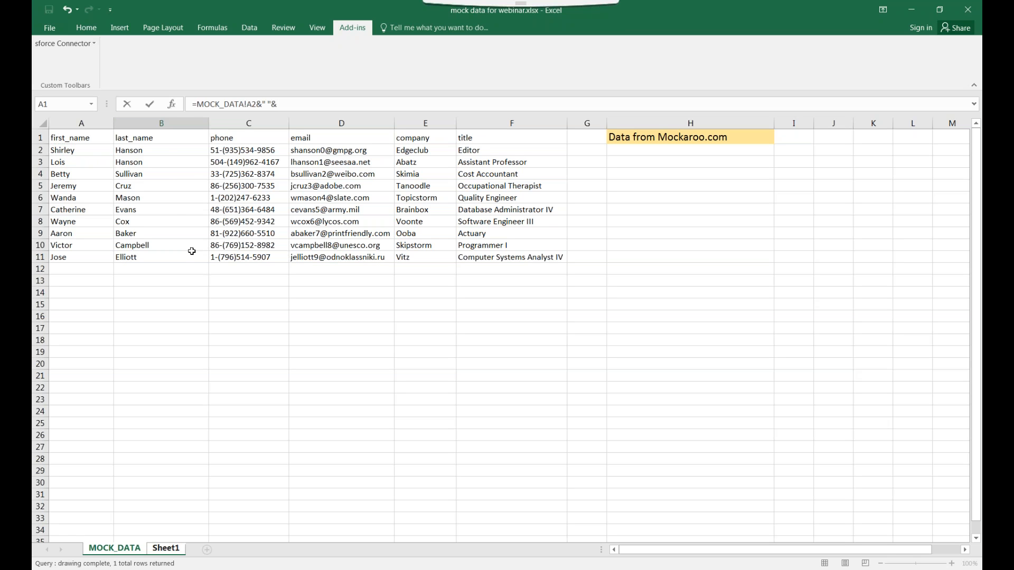
click(167, 150)
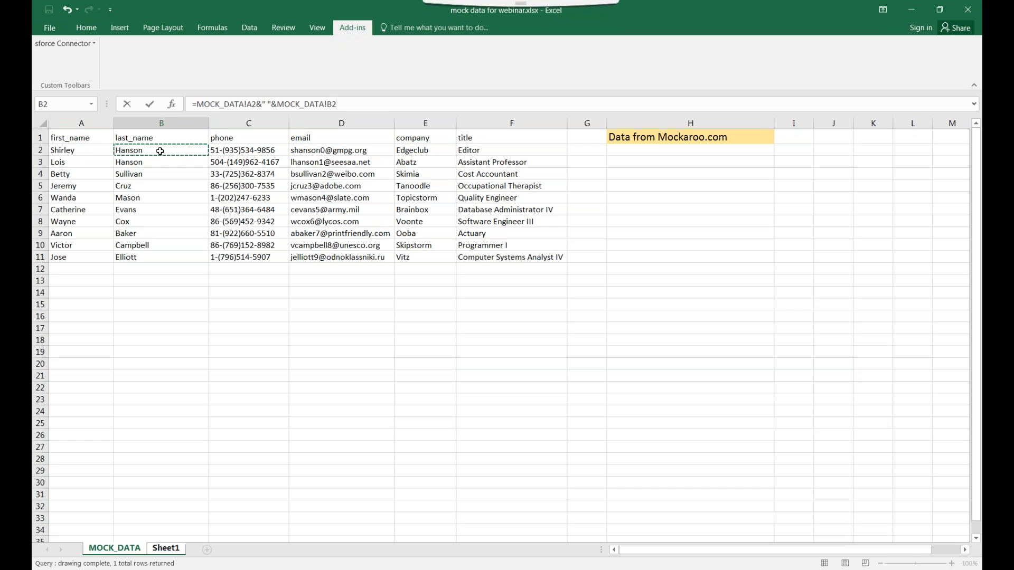
key(Return)
click(184, 180)
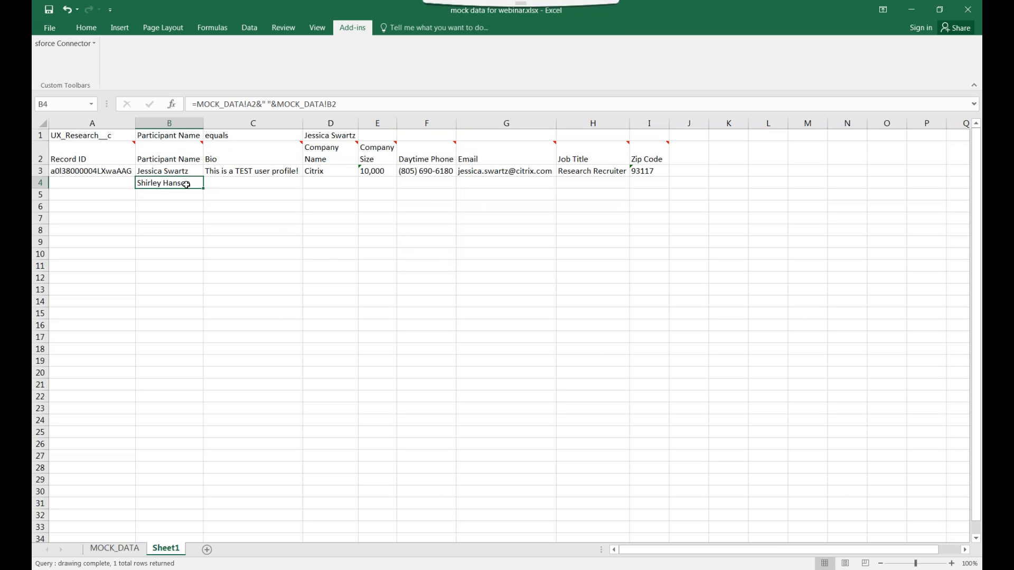
key(Tab)
click(186, 184)
click(173, 198)
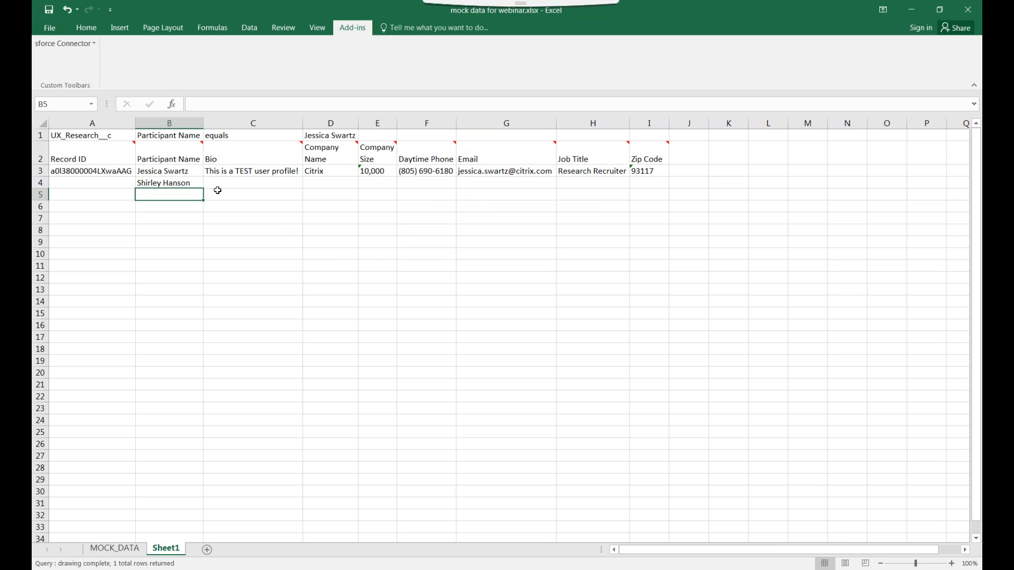
Enter a last-name-first formula in B5 joining MOCK_DATA!B2 and A2 with ", "
text(=)
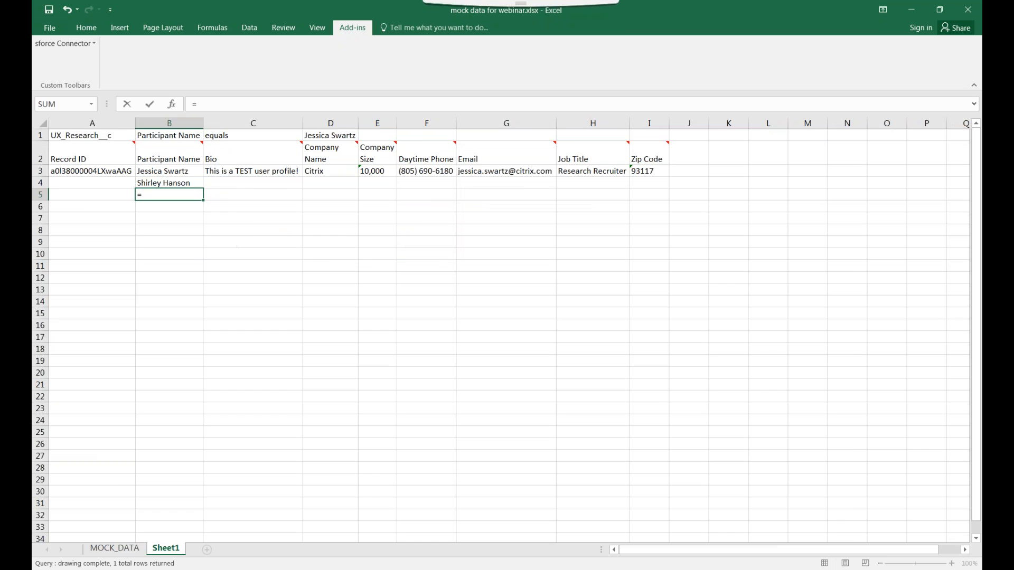
click(107, 549)
click(158, 152)
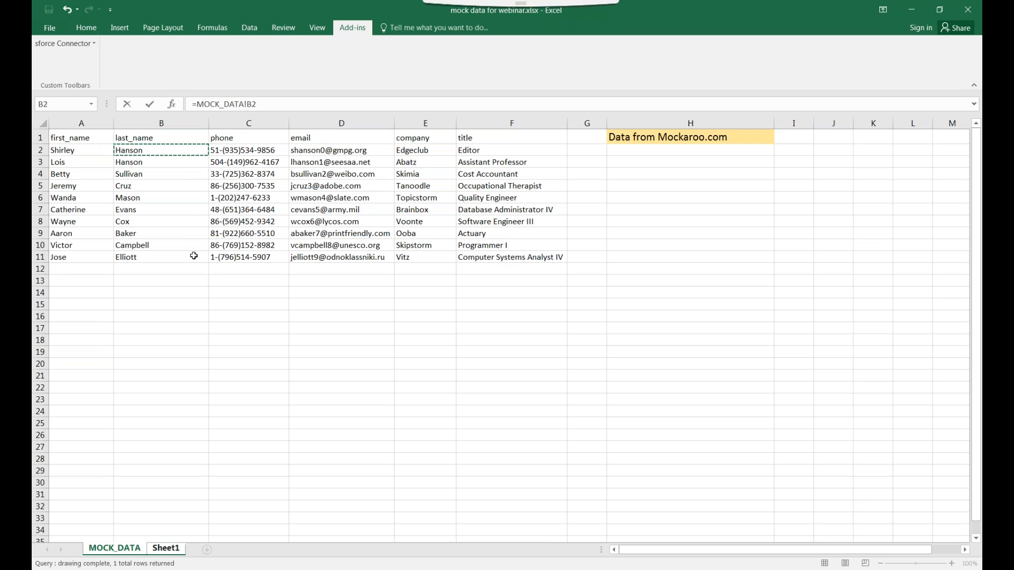
text(&", "&)
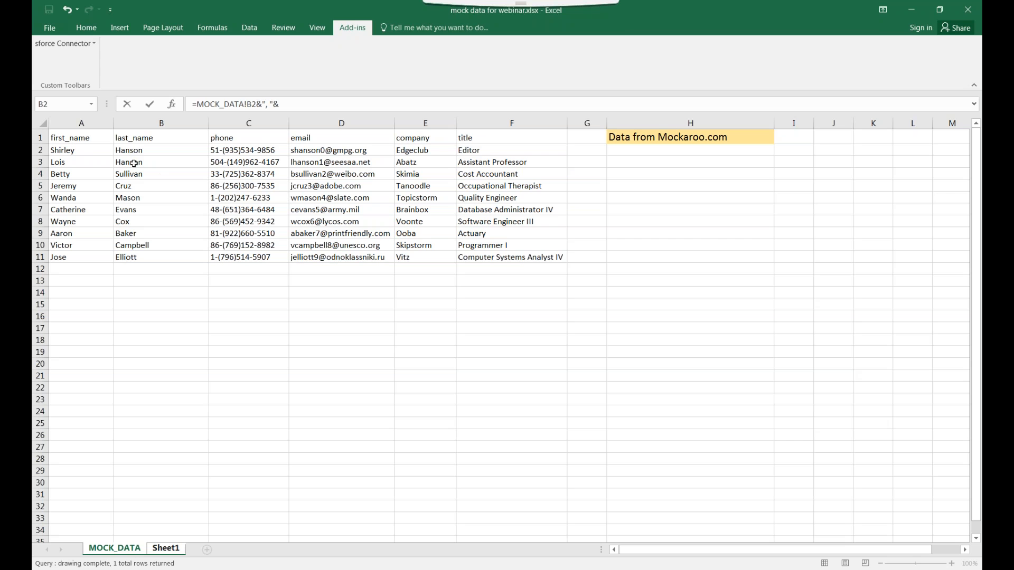
click(102, 153)
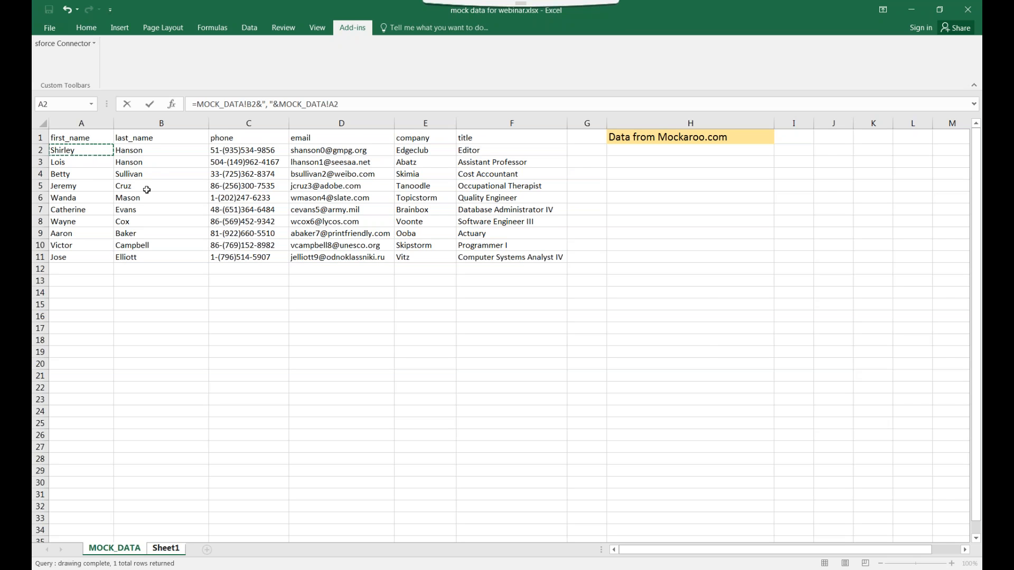
key(Return)
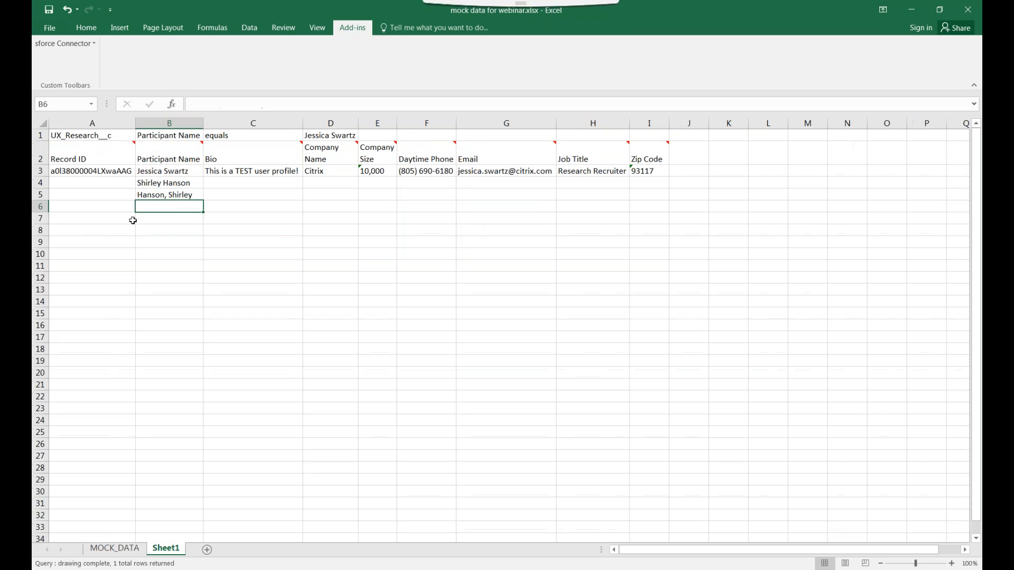
Delete the reversed-name formula from B5 and return to the MOCK_DATA sheet
click(195, 196)
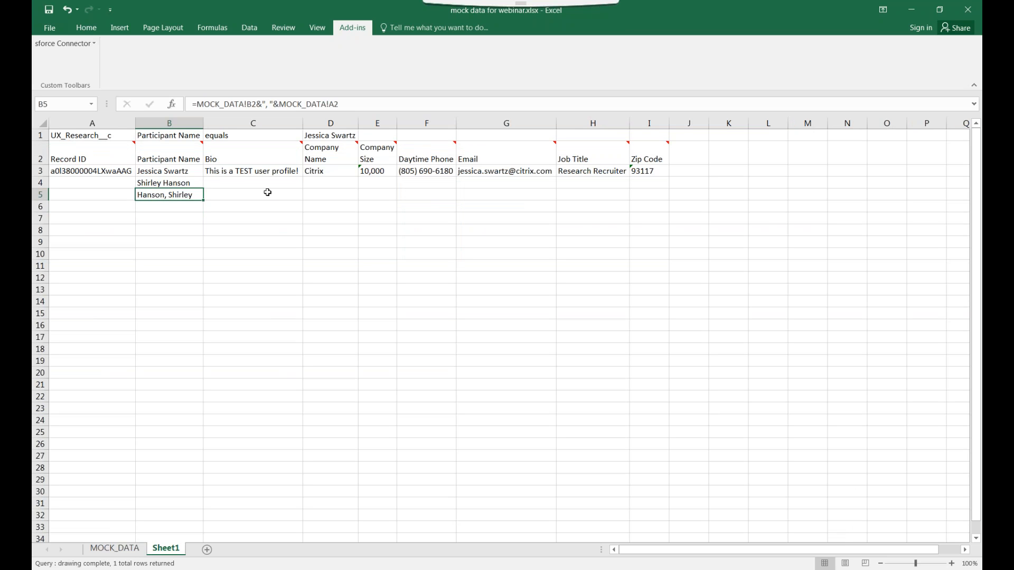
key(Delete)
click(193, 182)
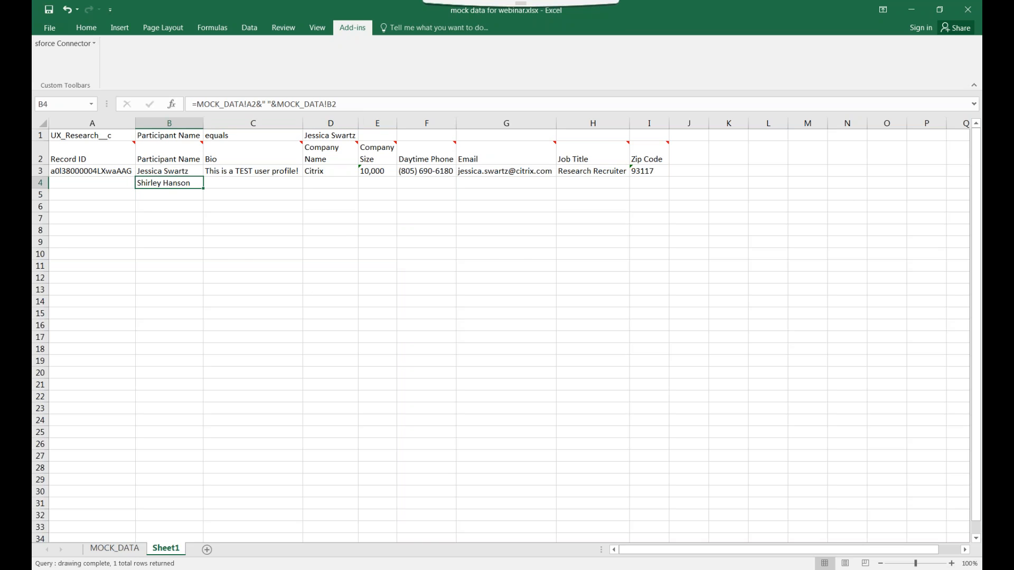
click(115, 549)
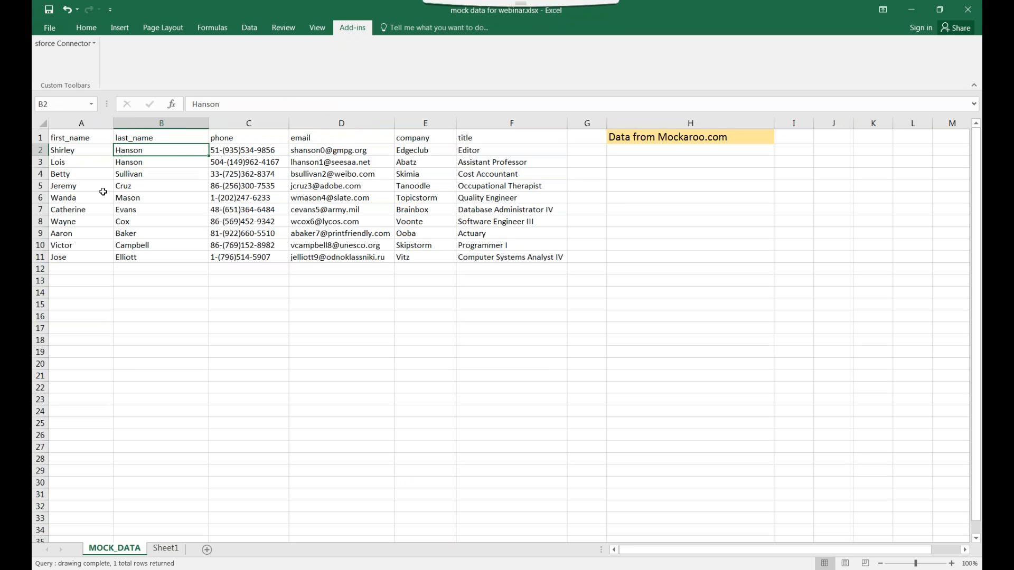
Link Company Name cell D4 to MOCK_DATA!E2
click(157, 552)
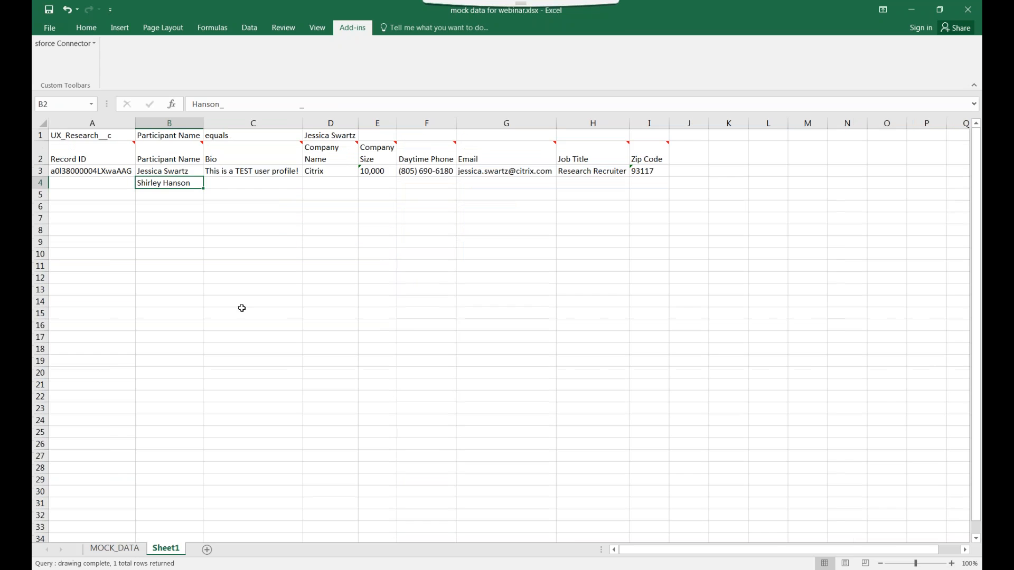
click(323, 183)
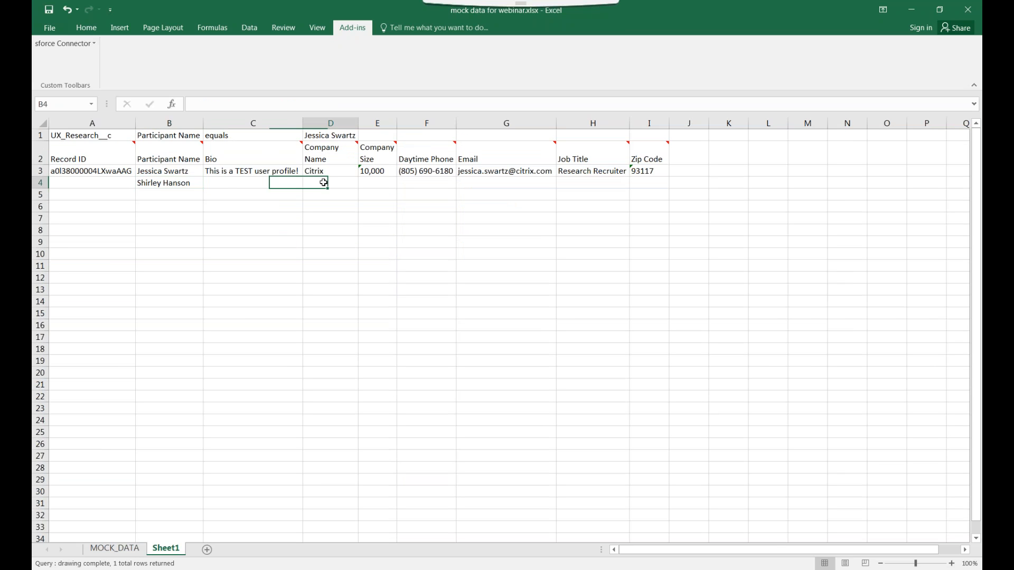
text(=)
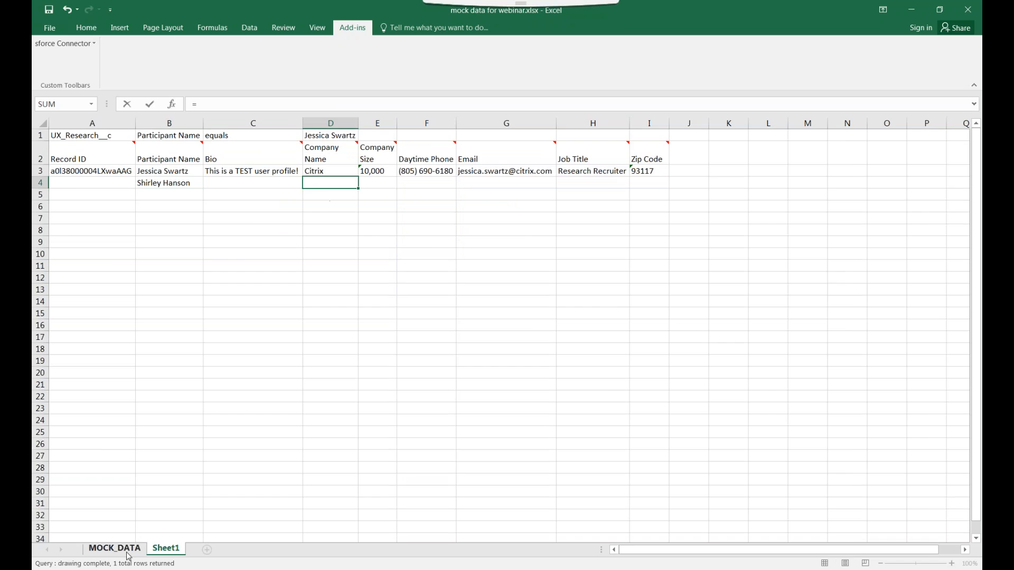
click(115, 549)
click(403, 153)
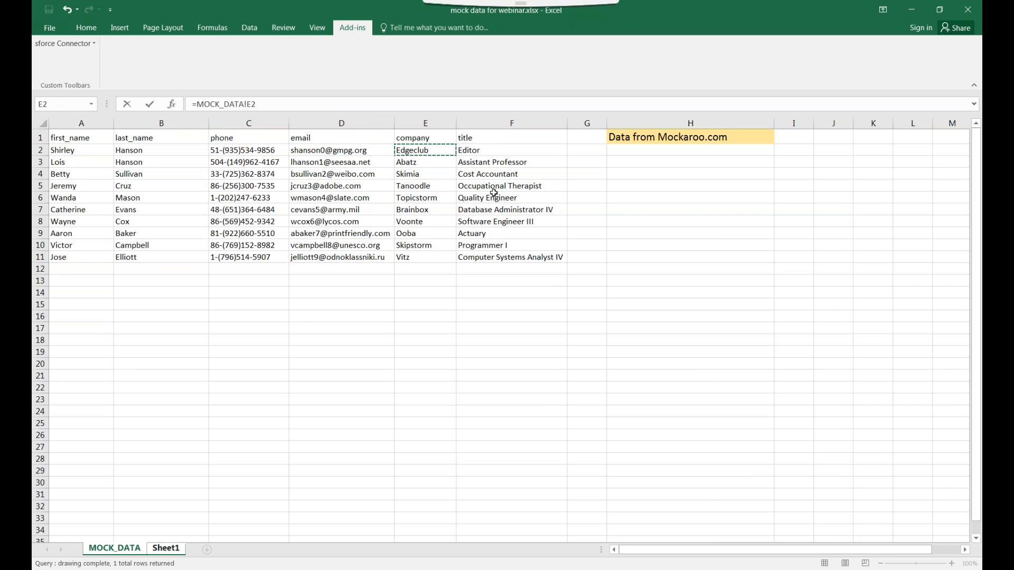
key(Return)
Abandon a Company Size formula in E4, then link Daytime Phone F4 to MOCK_DATA!C2
click(387, 183)
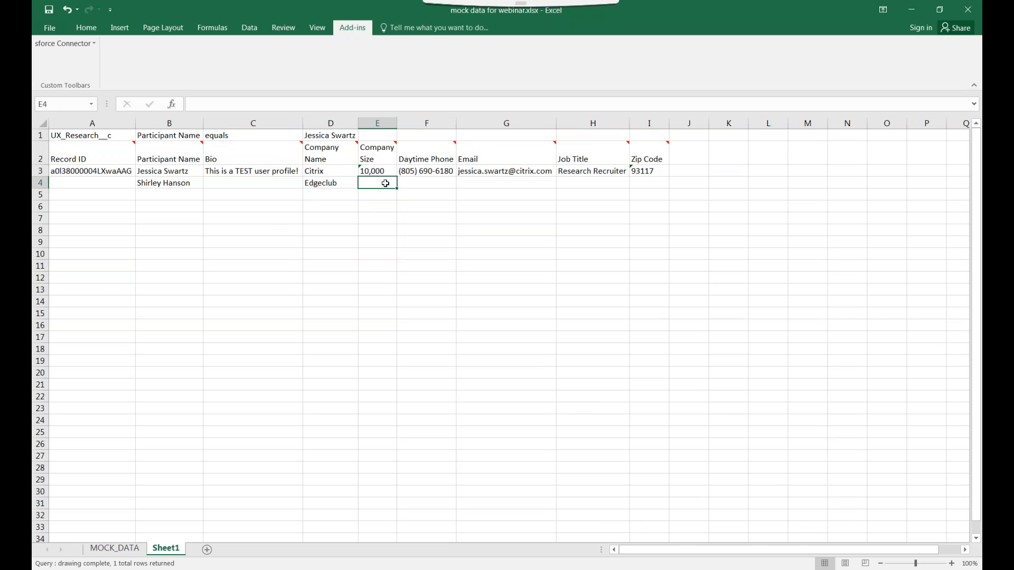
text(=)
click(120, 545)
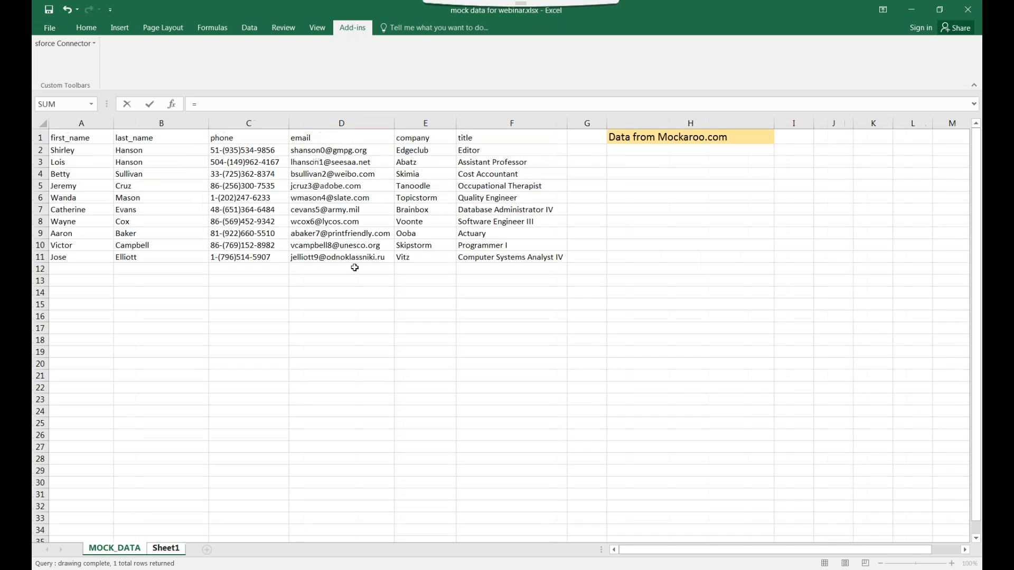
click(174, 555)
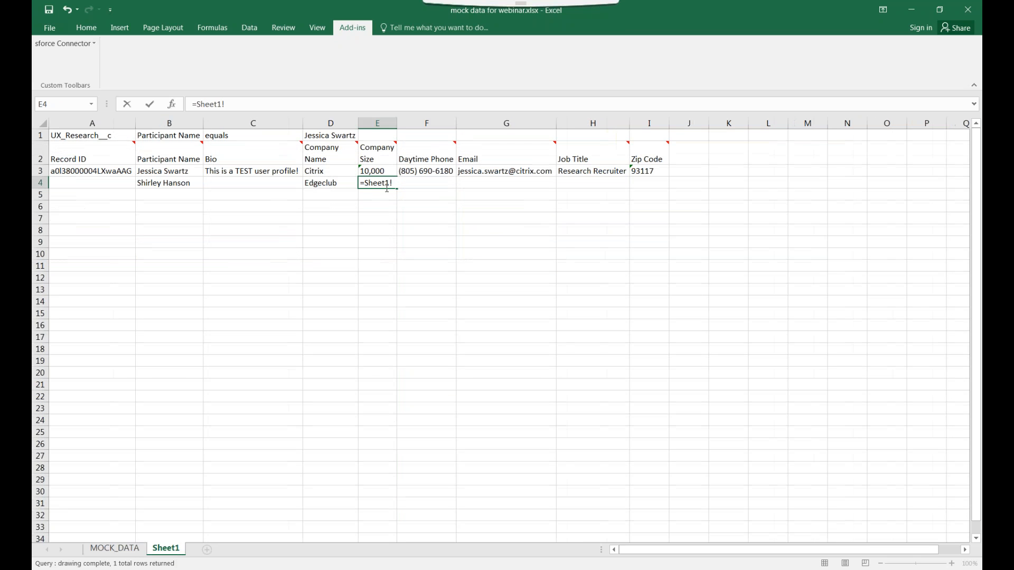
drag(243, 103, 190, 105)
key(BackSpace)
click(436, 183)
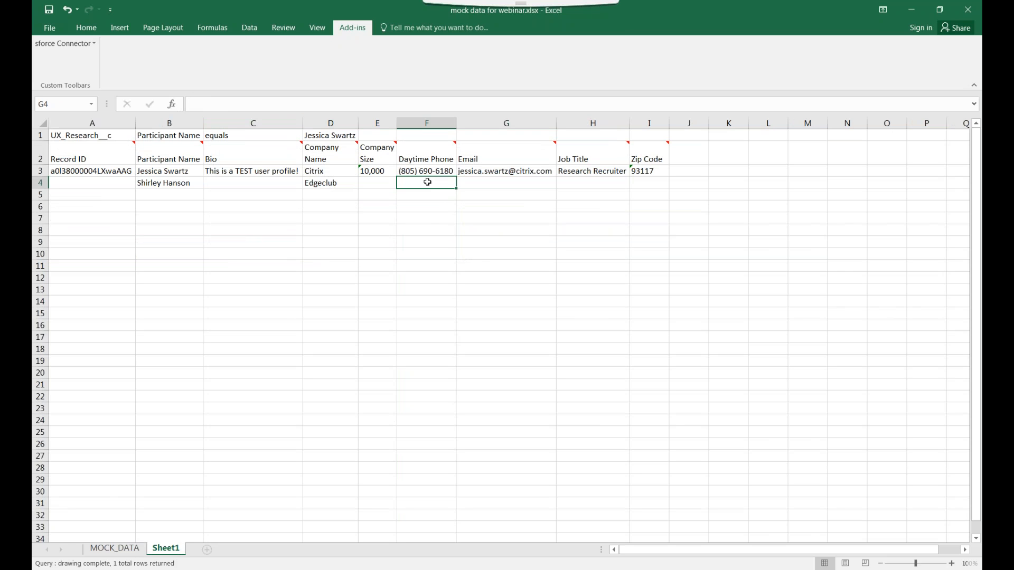
click(109, 549)
click(239, 154)
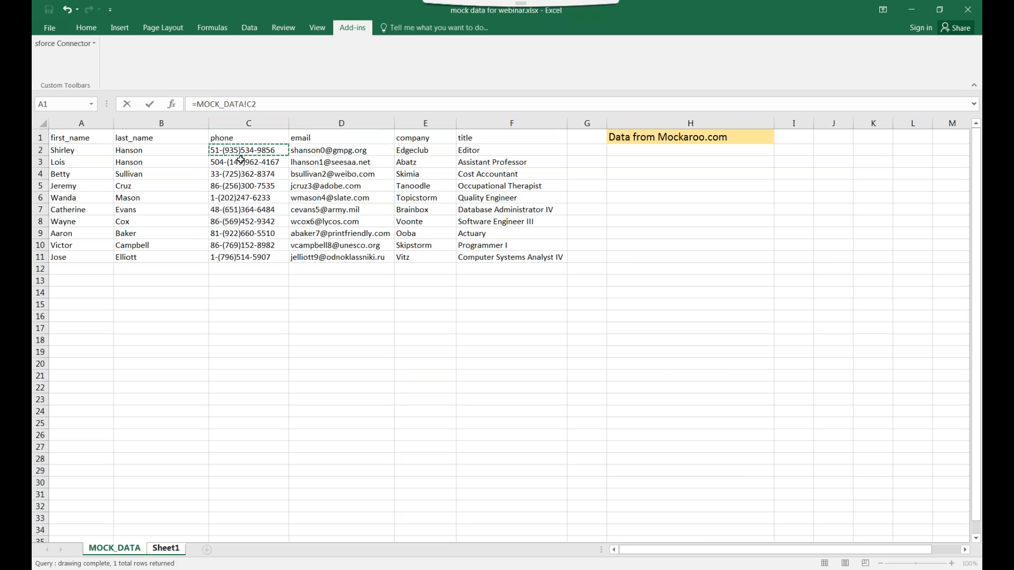
key(Return)
Link Email cell G4 to MOCK_DATA!D2
click(510, 185)
text(=)
click(113, 552)
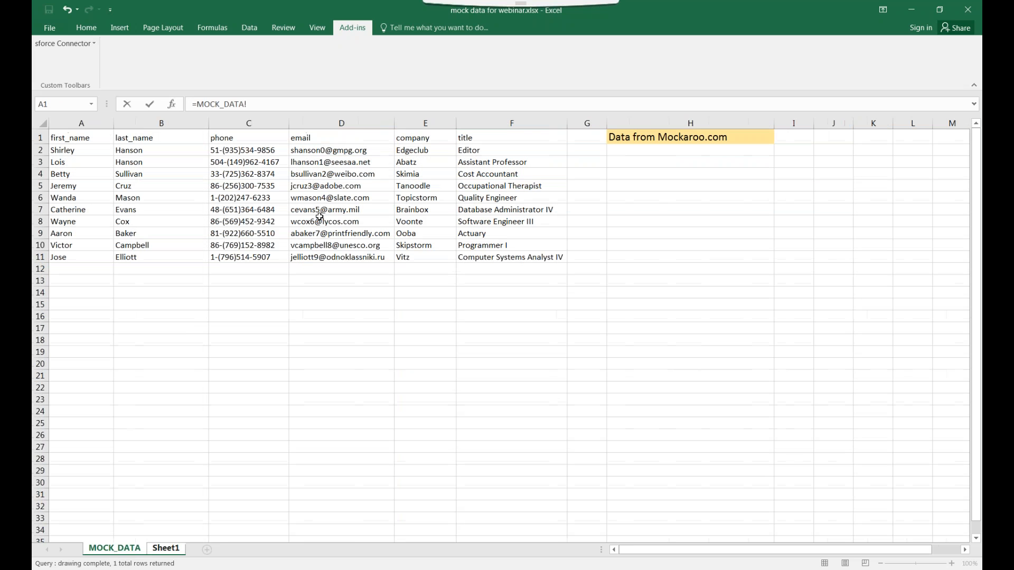
click(341, 150)
key(Return)
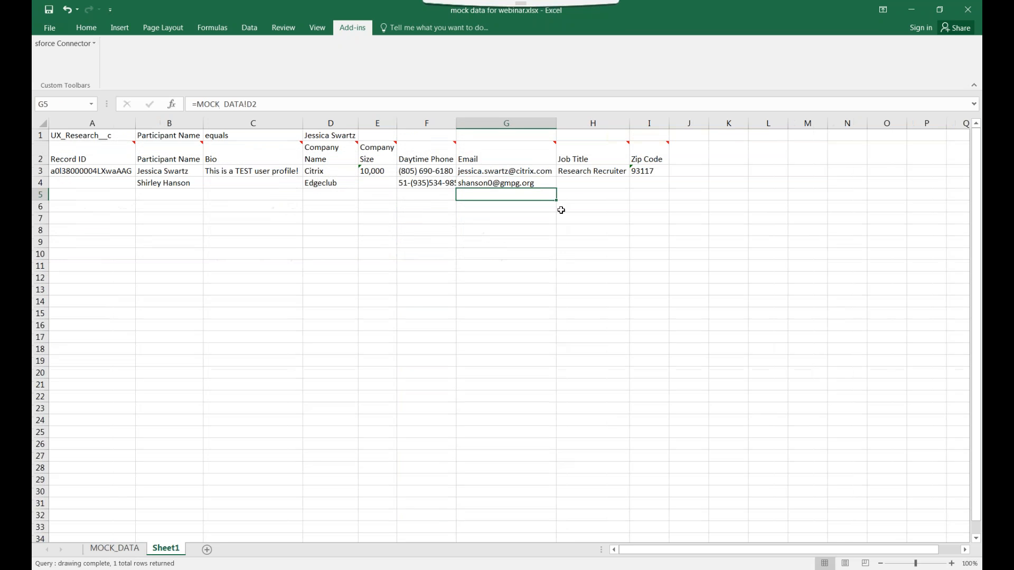
Link Job Title cell H4 to MOCK_DATA!F2 and look over the MOCK_DATA source
click(580, 182)
text(=)
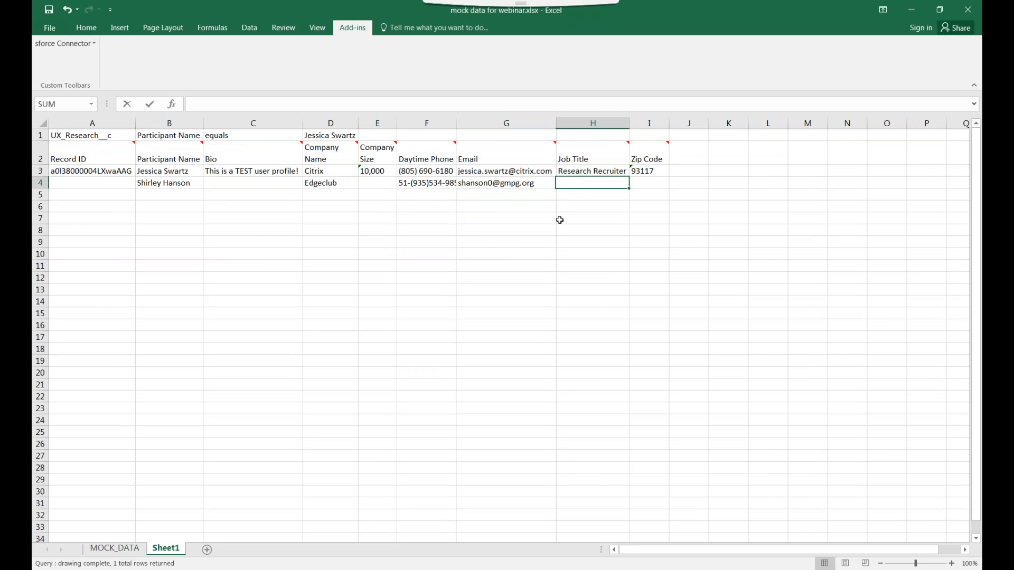
click(114, 549)
click(502, 152)
key(Return)
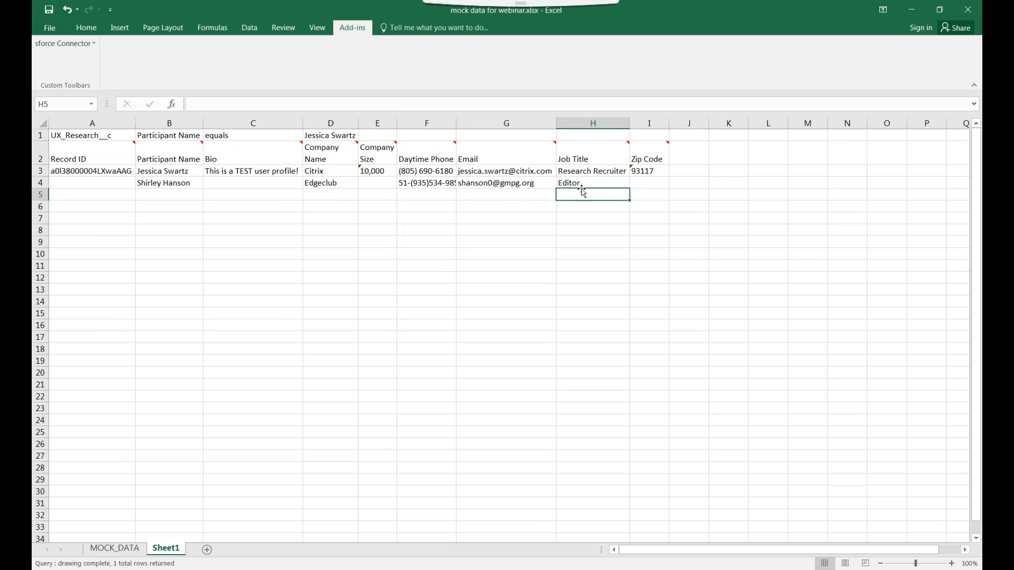
click(651, 183)
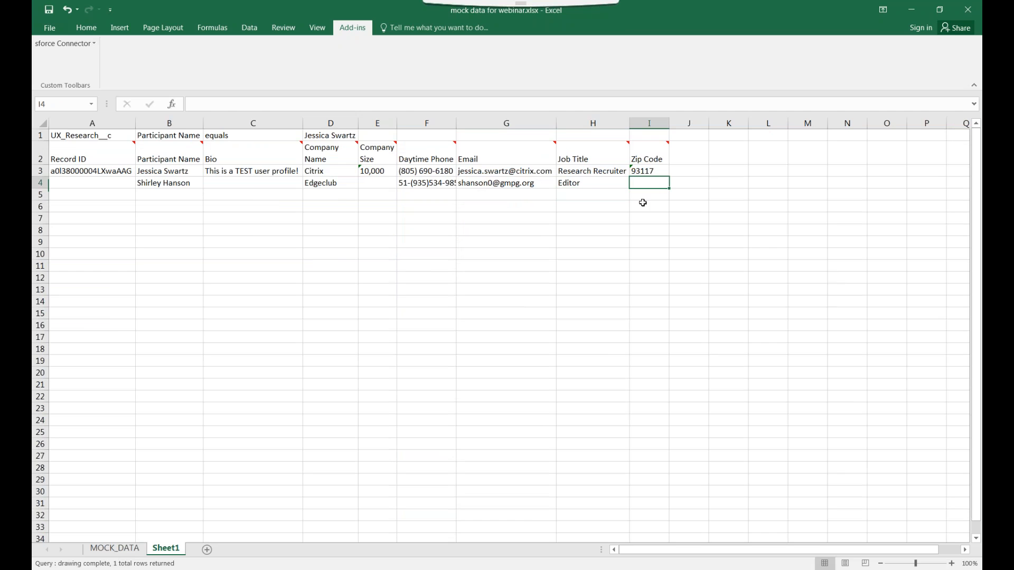
click(126, 551)
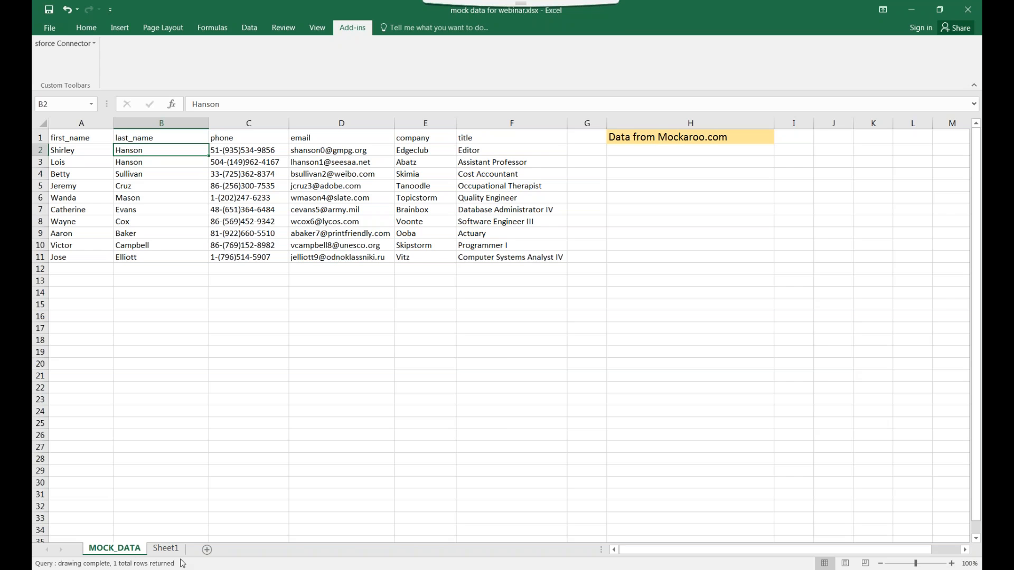
On Sheet1, compare the existing record in row 3 with the new linked row 4
click(165, 549)
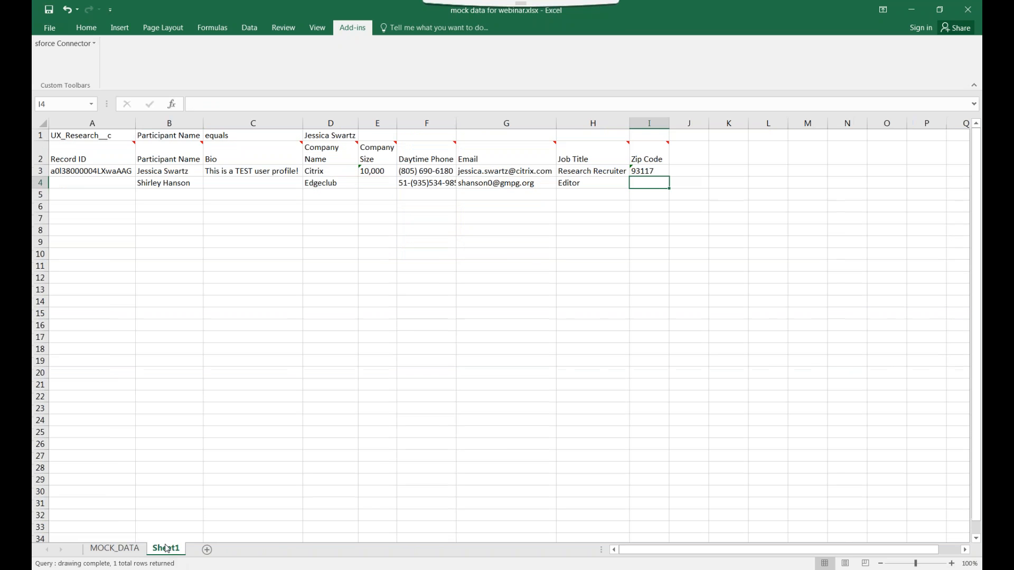
click(95, 178)
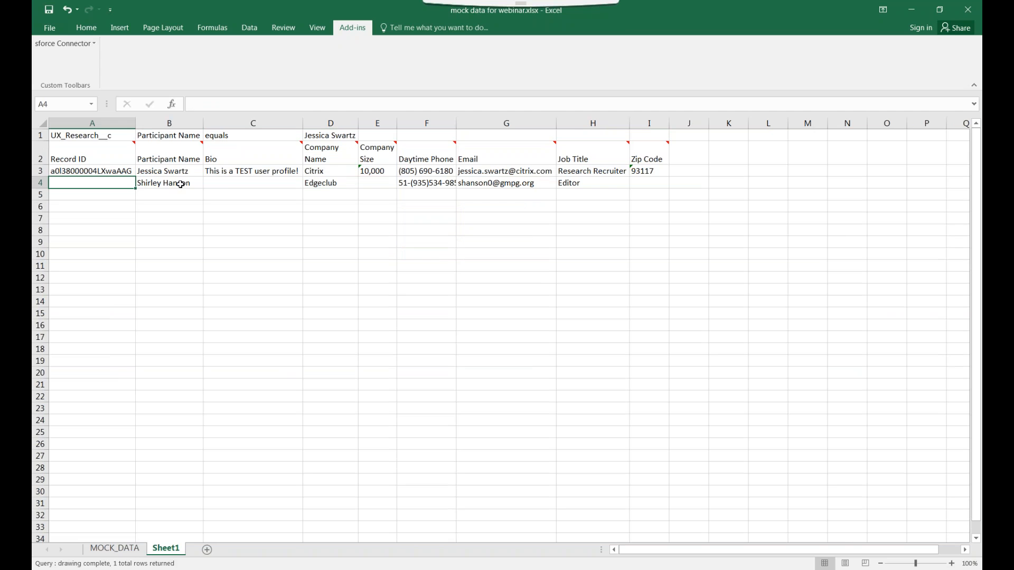
click(227, 185)
click(117, 170)
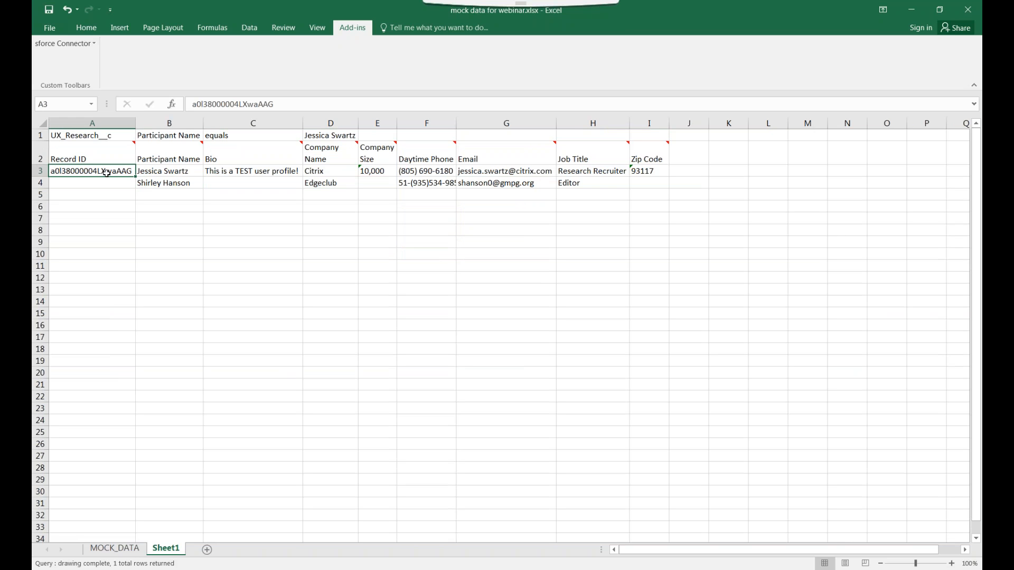
click(146, 174)
click(94, 170)
click(153, 172)
click(237, 172)
click(174, 183)
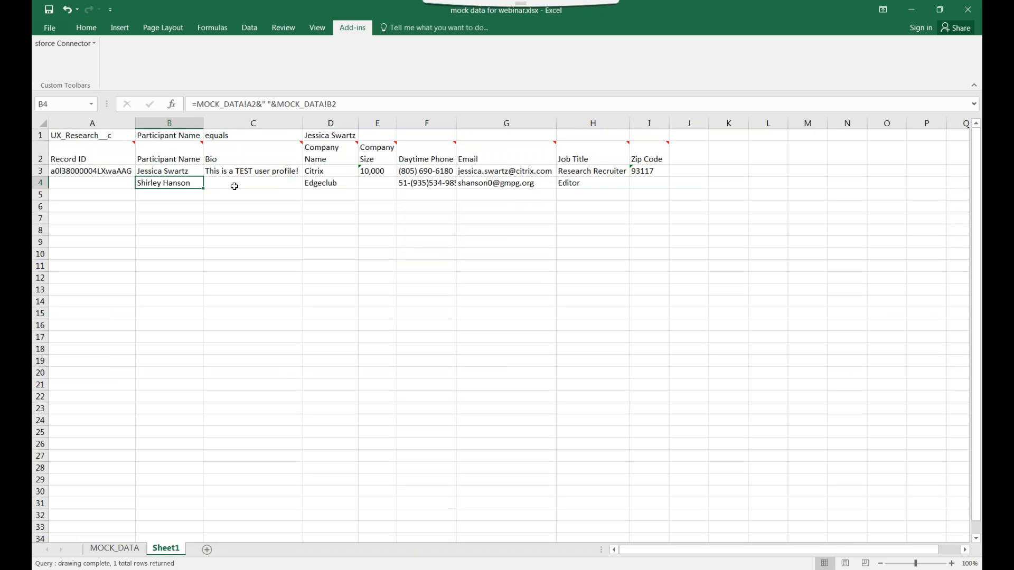
click(328, 193)
click(322, 183)
click(110, 191)
Enter 'new' as the Record ID in A4 and check the row 4 formulas
click(111, 183)
text(new)
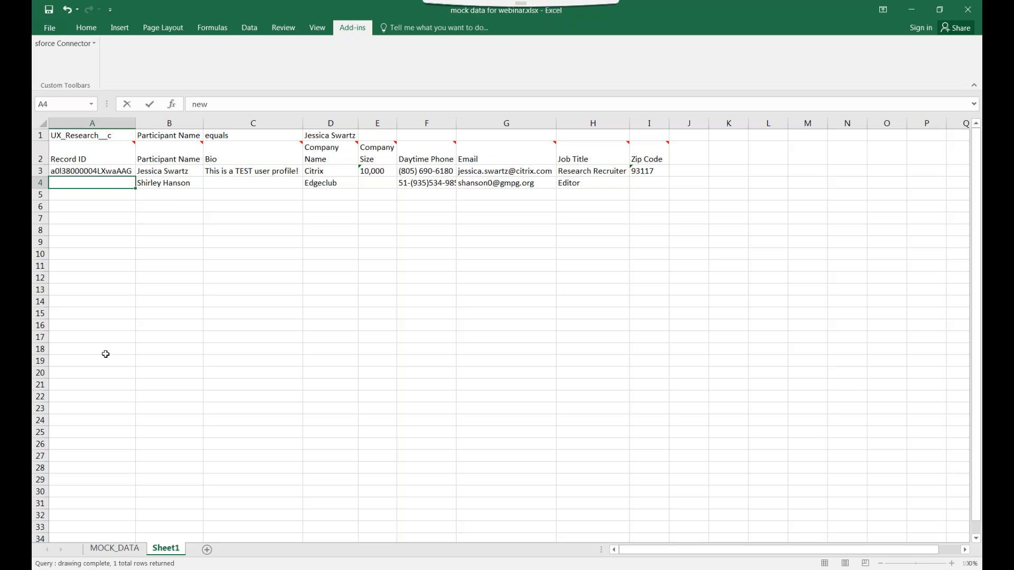
key(Return)
click(175, 193)
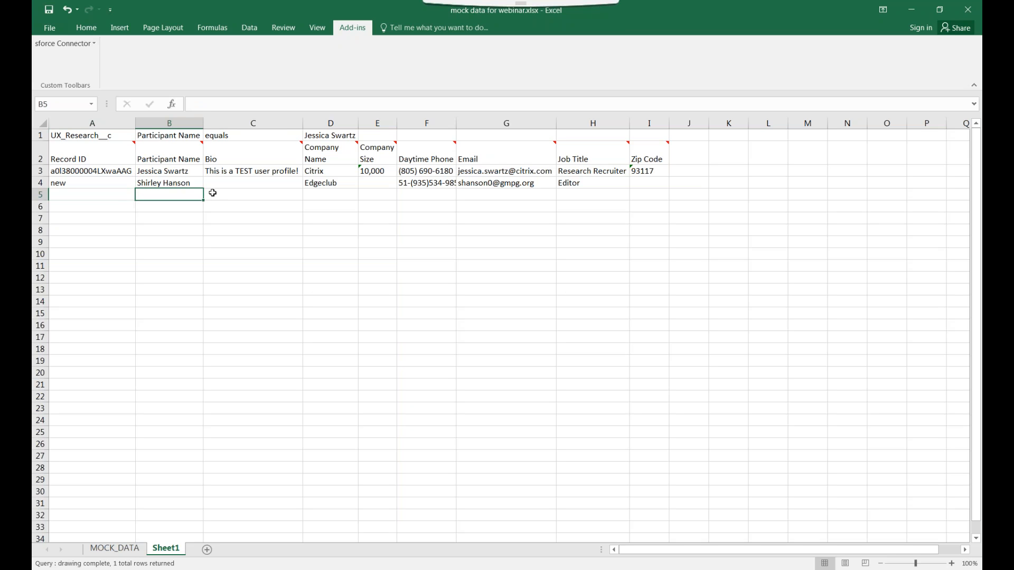
click(196, 182)
click(316, 183)
click(439, 187)
click(528, 193)
click(580, 183)
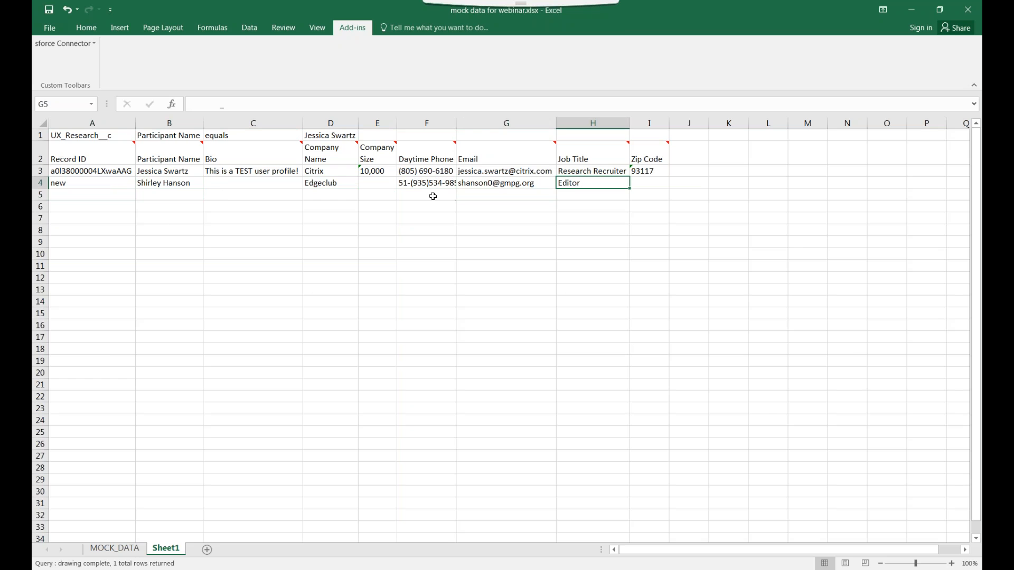
click(174, 186)
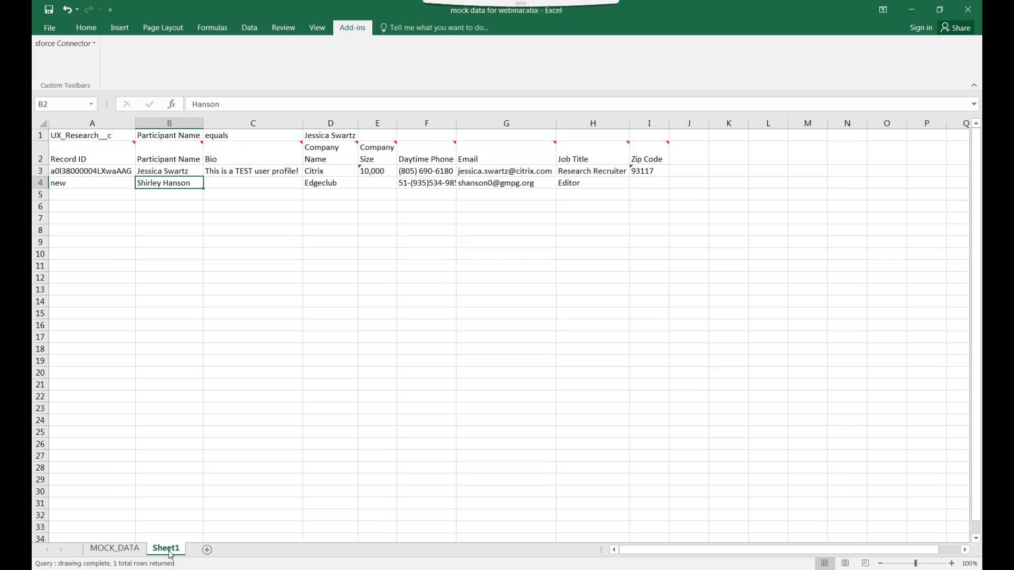
Fill the name, company, phone and email formulas from row 4 down to row 13
drag(203, 188, 202, 297)
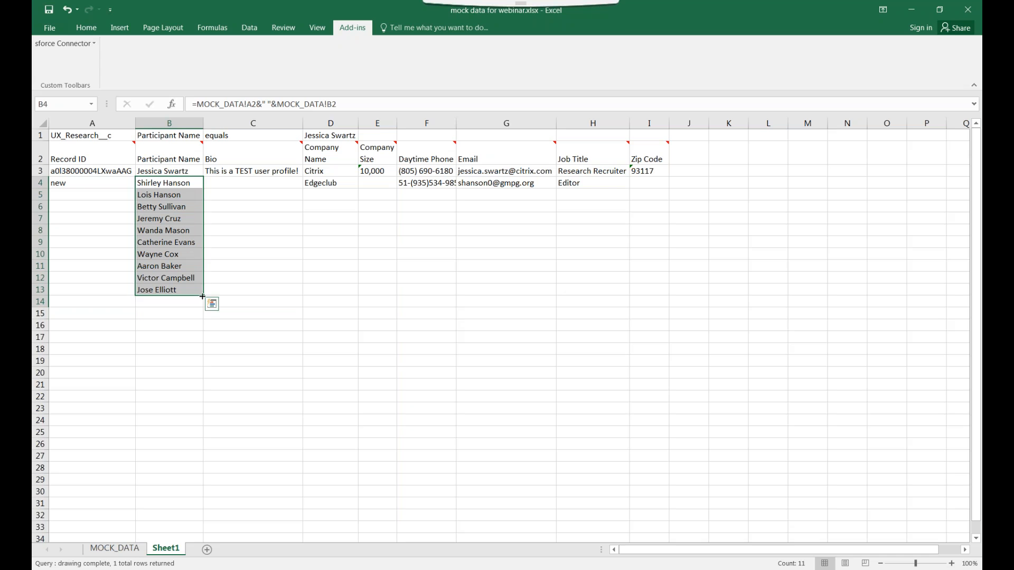
click(332, 182)
drag(358, 187, 362, 296)
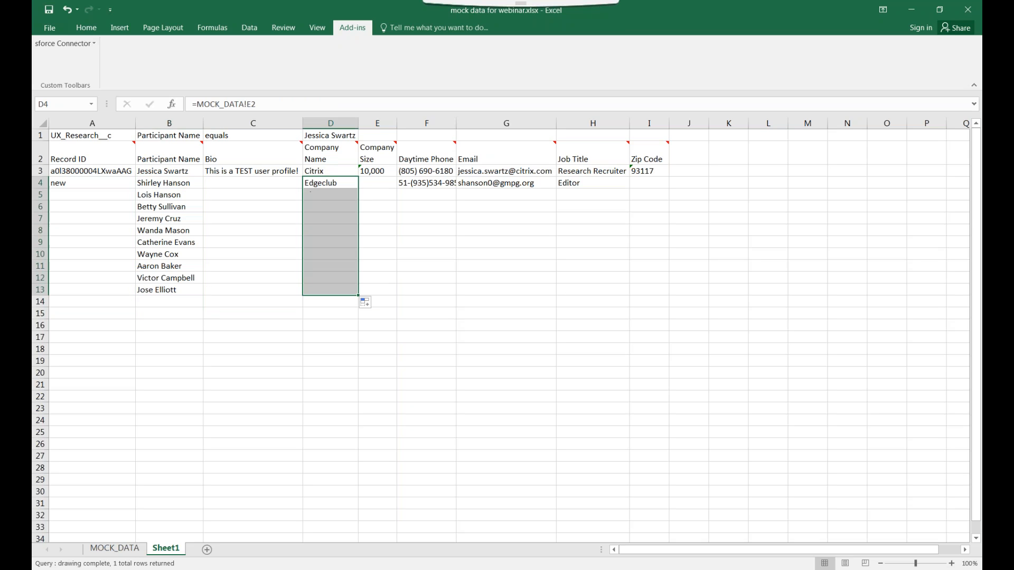
click(453, 185)
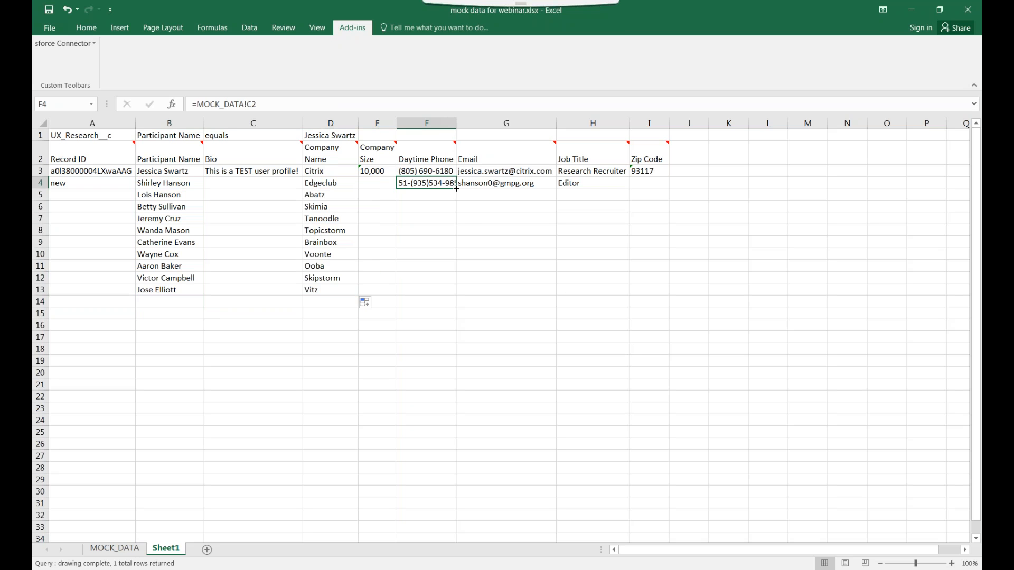
drag(456, 188, 459, 296)
click(523, 185)
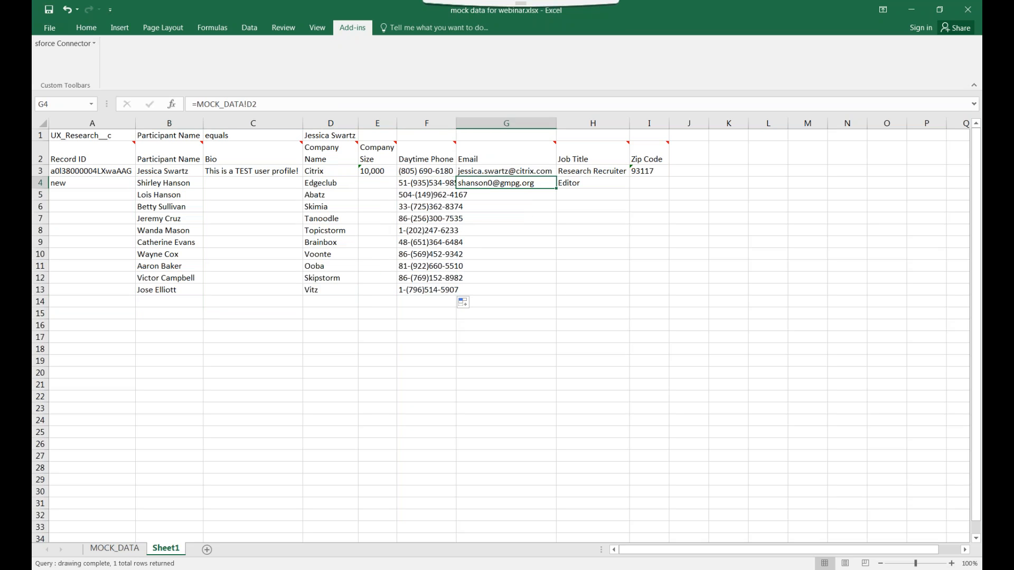
drag(556, 189, 548, 294)
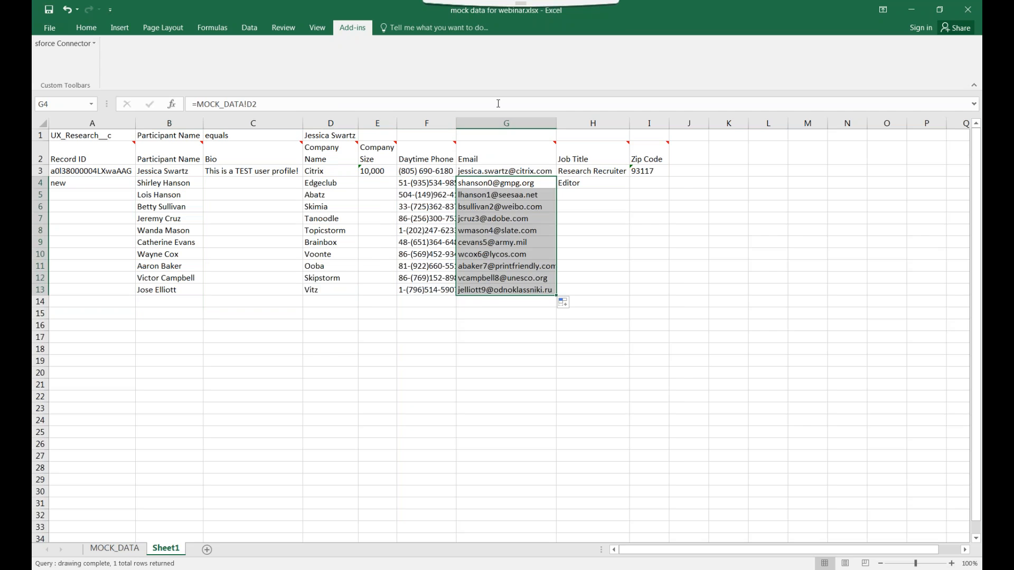
Autofit Daytime Phone, fill job title and 'new' down to row 13, widen Job Title
double_click(456, 123)
click(634, 184)
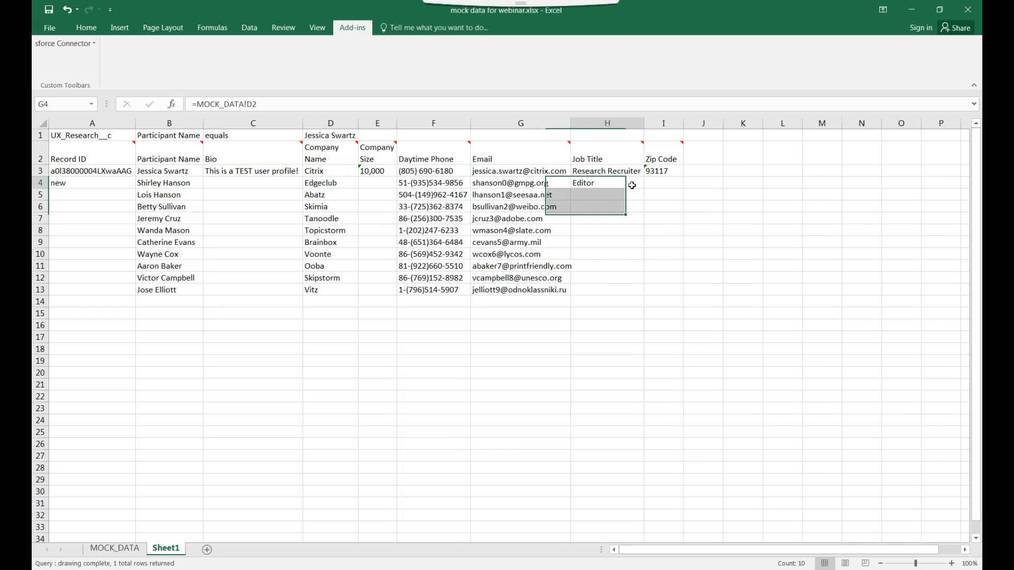
drag(643, 188, 630, 295)
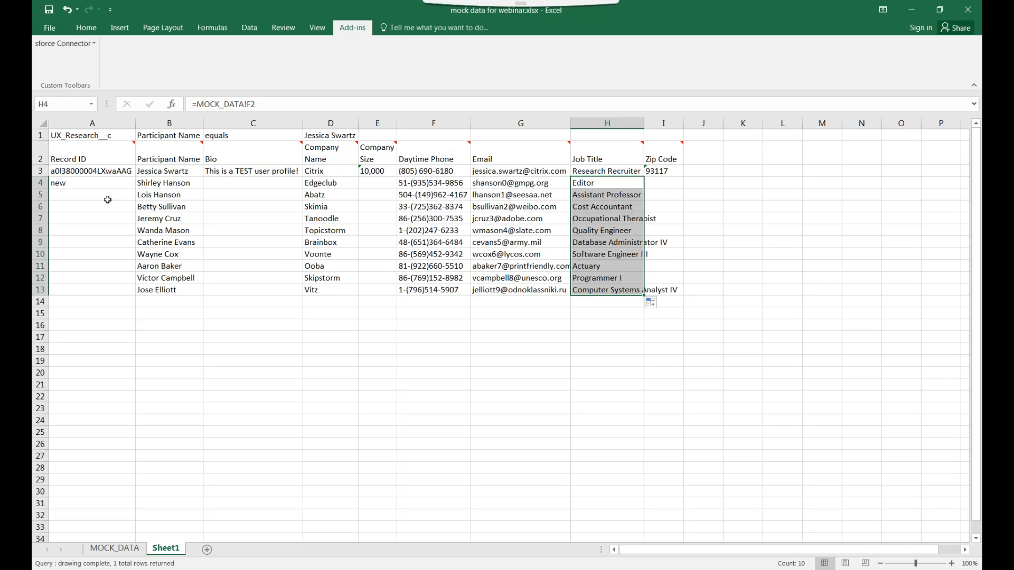
click(109, 182)
drag(135, 189, 135, 294)
click(249, 294)
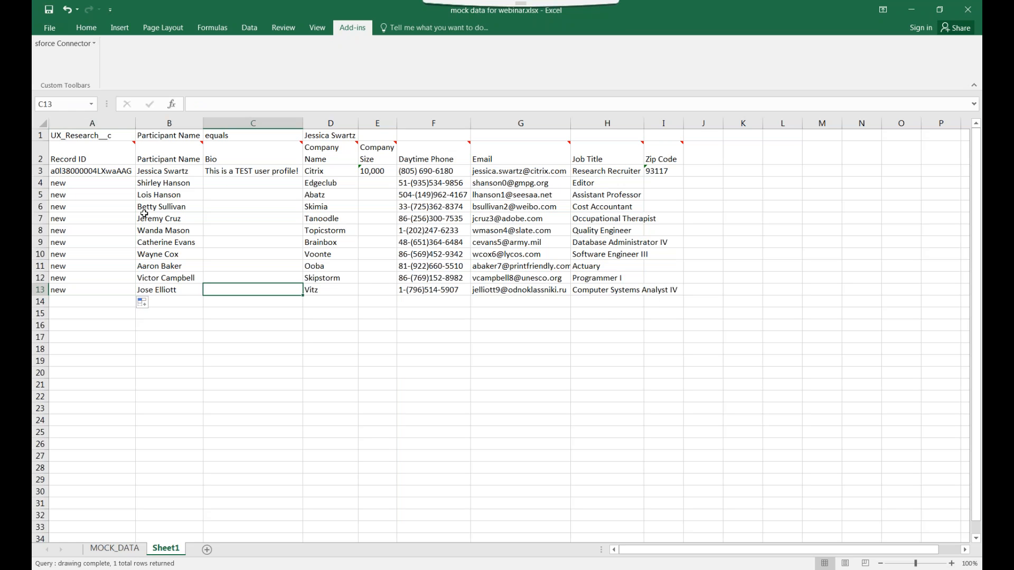
click(117, 188)
click(621, 287)
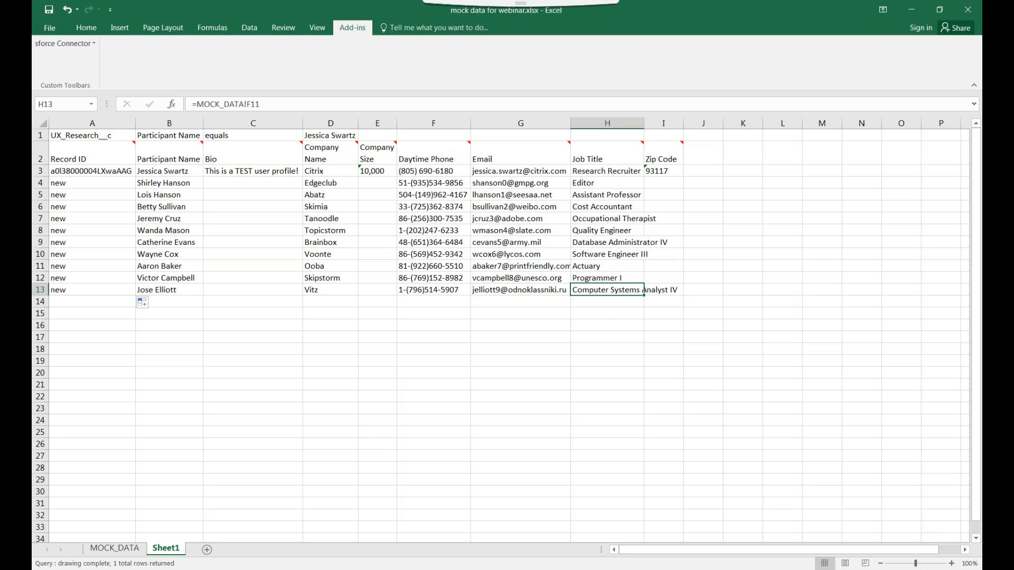
drag(643, 123, 694, 123)
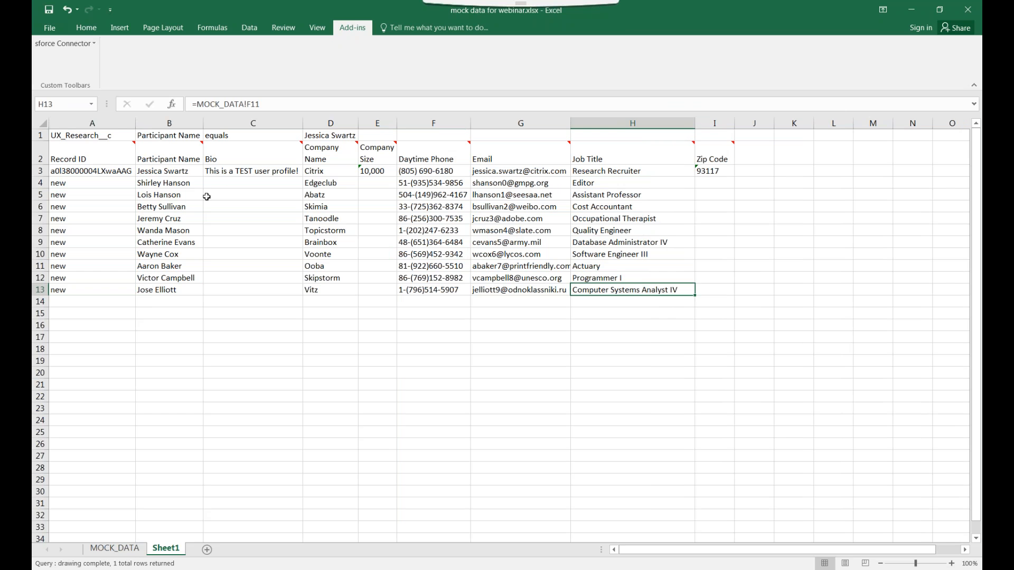
Select table A1:I13 and insert its rows into Salesforce with Insert Selected Rows, confirming OK
click(66, 42)
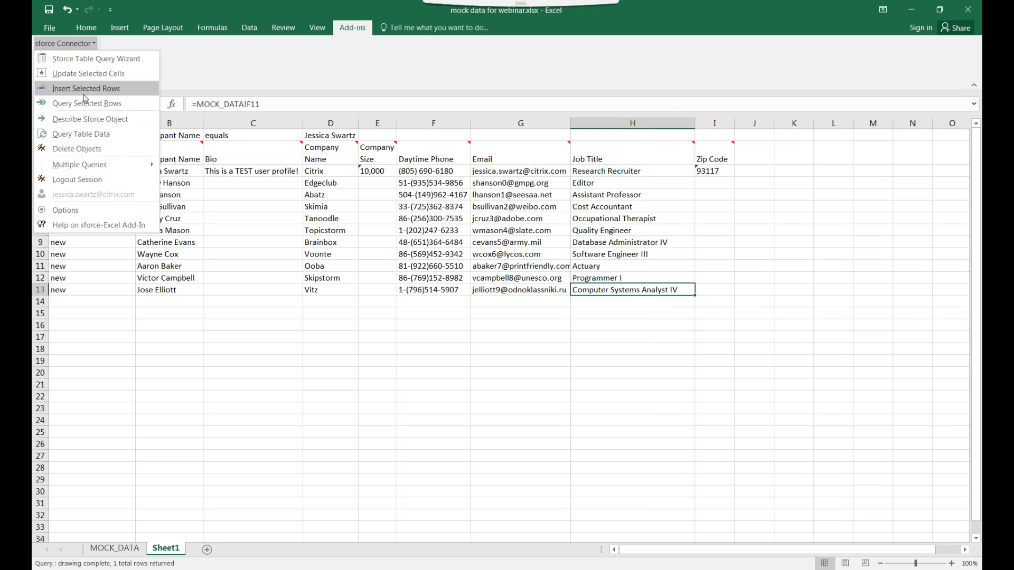
click(205, 187)
click(112, 172)
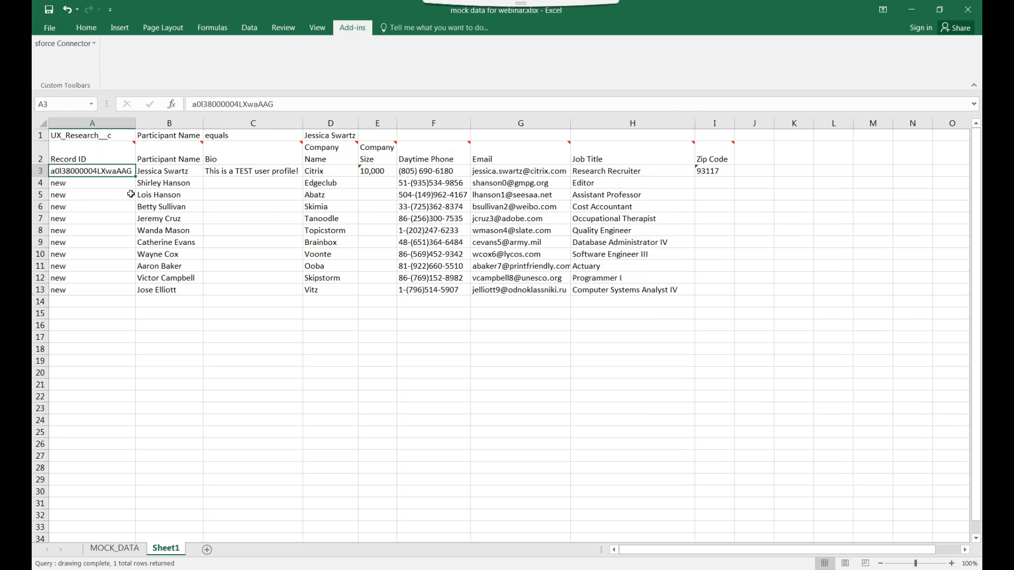
key(ctrl+a)
click(66, 44)
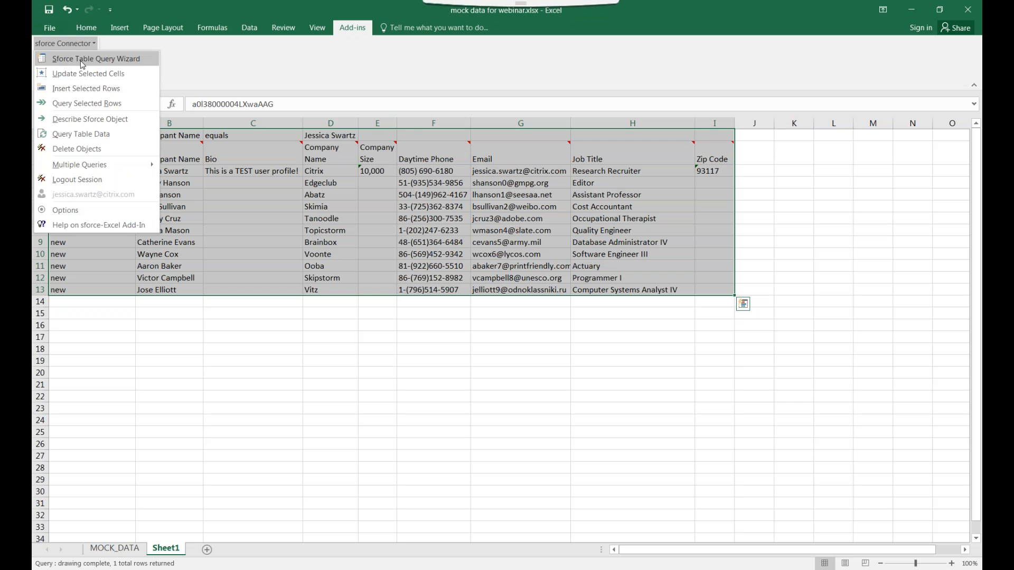
click(94, 89)
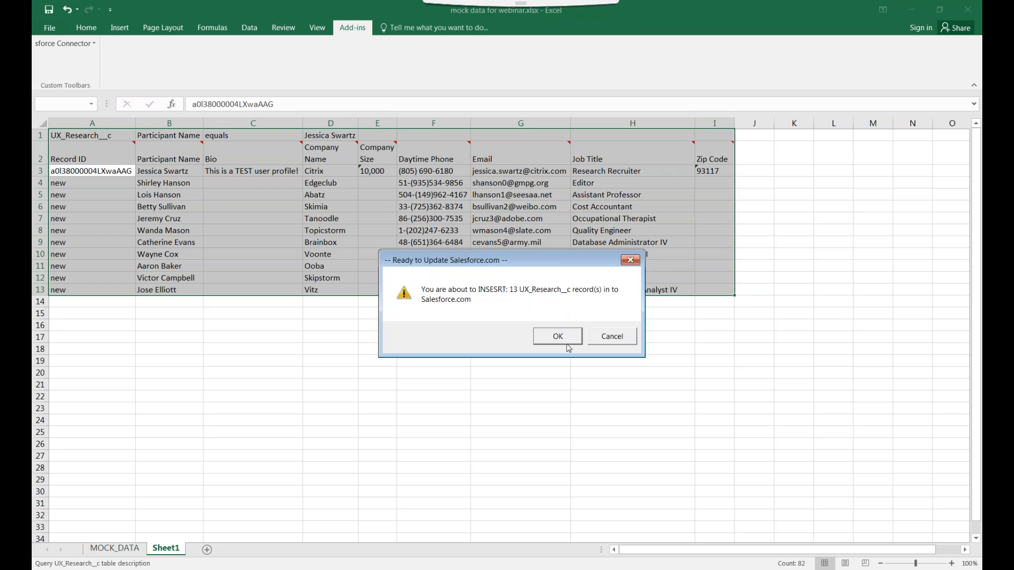
click(559, 337)
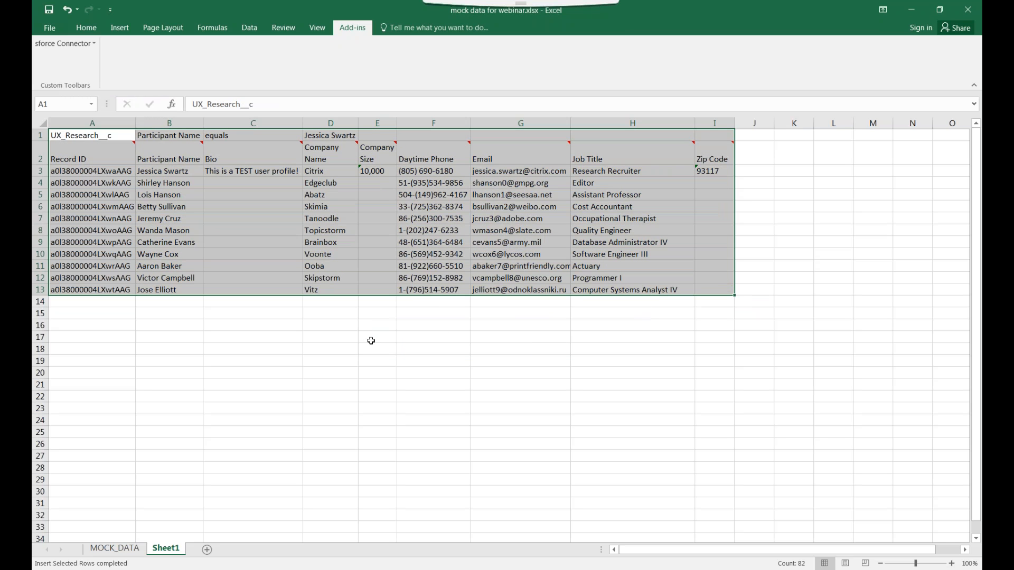
click(666, 309)
Widen column A to inspect the new Salesforce record IDs, then narrow it back
drag(134, 127, 305, 127)
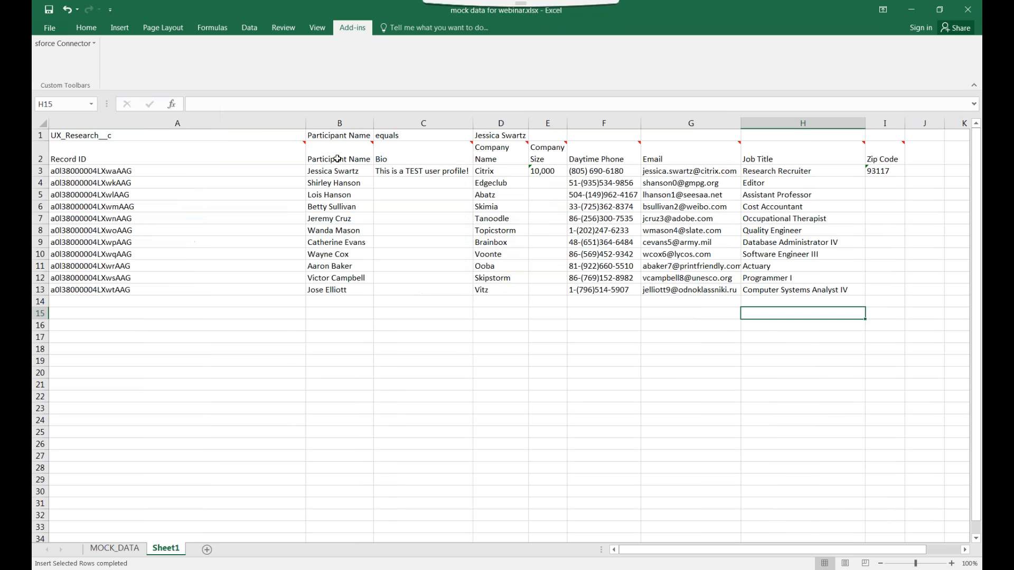
click(180, 191)
key(Down)
key(Down)
key(Down)
key(Down)
key(Down)
key(Down)
key(Down)
key(Down)
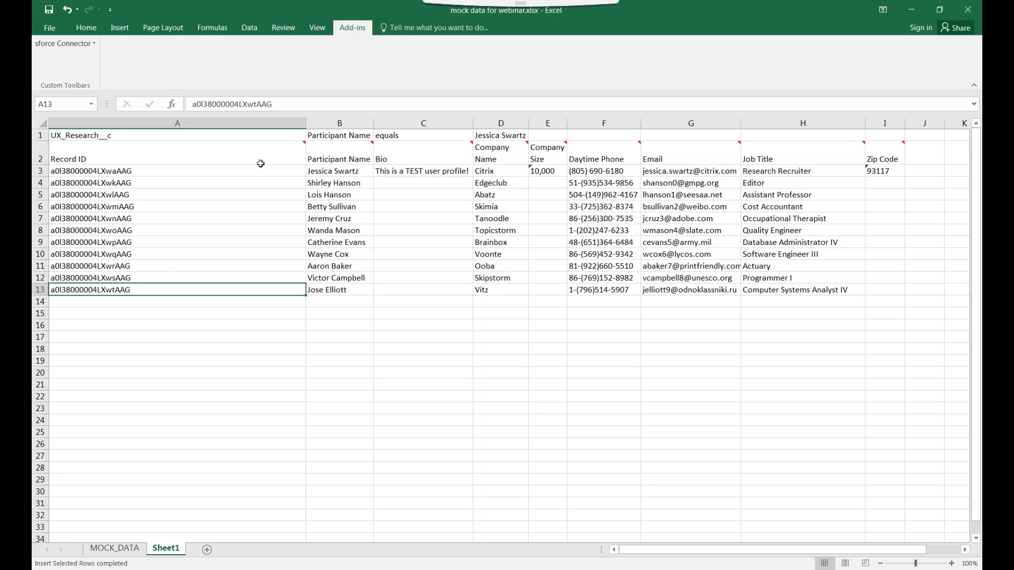
drag(306, 123, 157, 123)
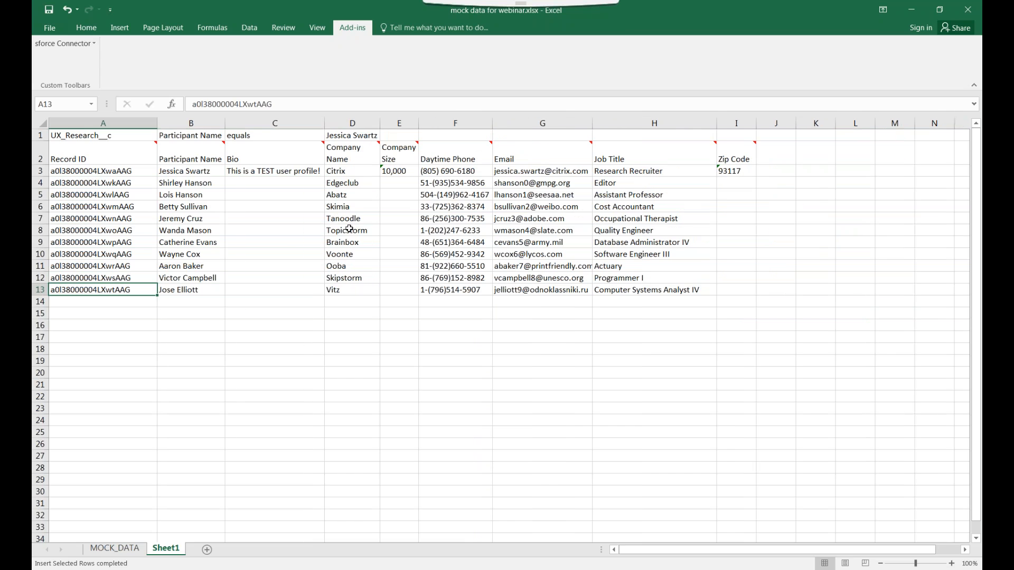
Replace the linked daytime phone in F4 with a newly typed phone number
click(349, 229)
drag(228, 181, 217, 184)
click(348, 184)
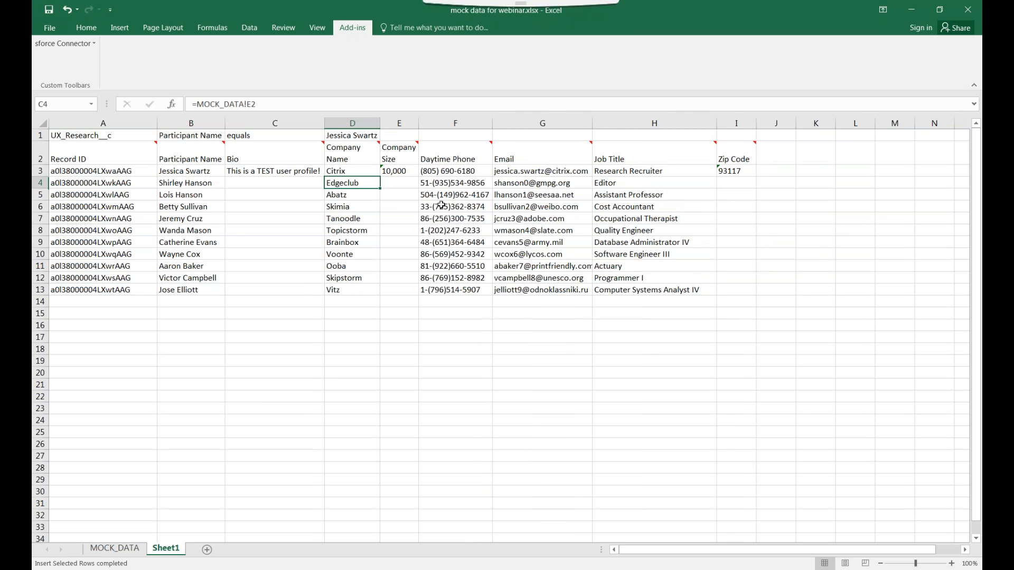
click(446, 183)
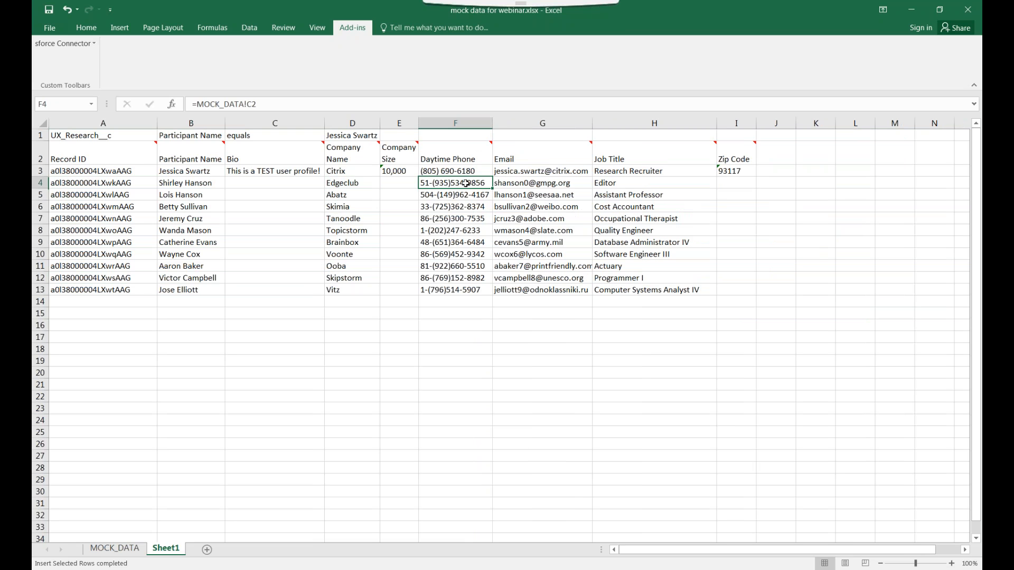
key(Delete)
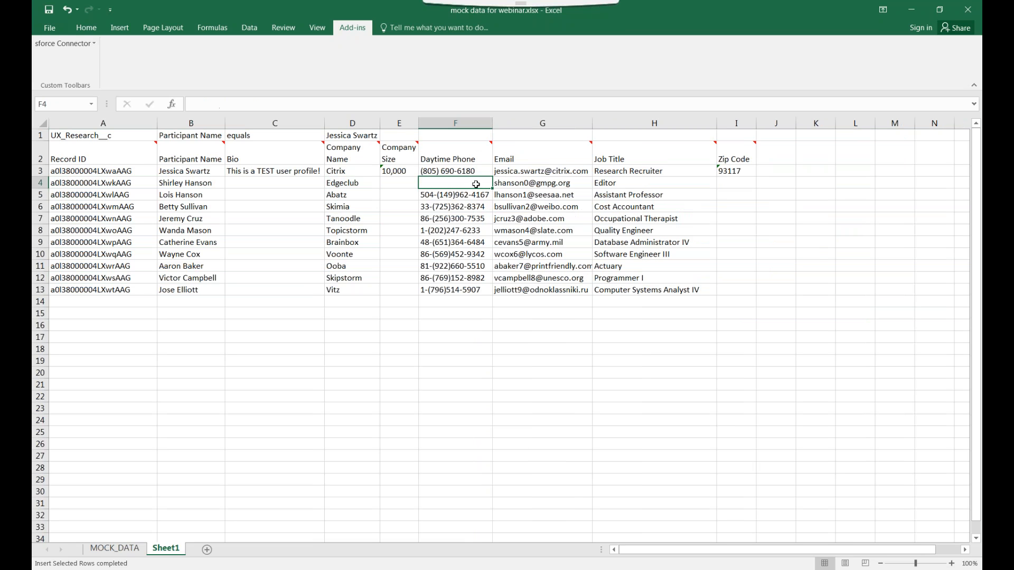
text(8055555555)
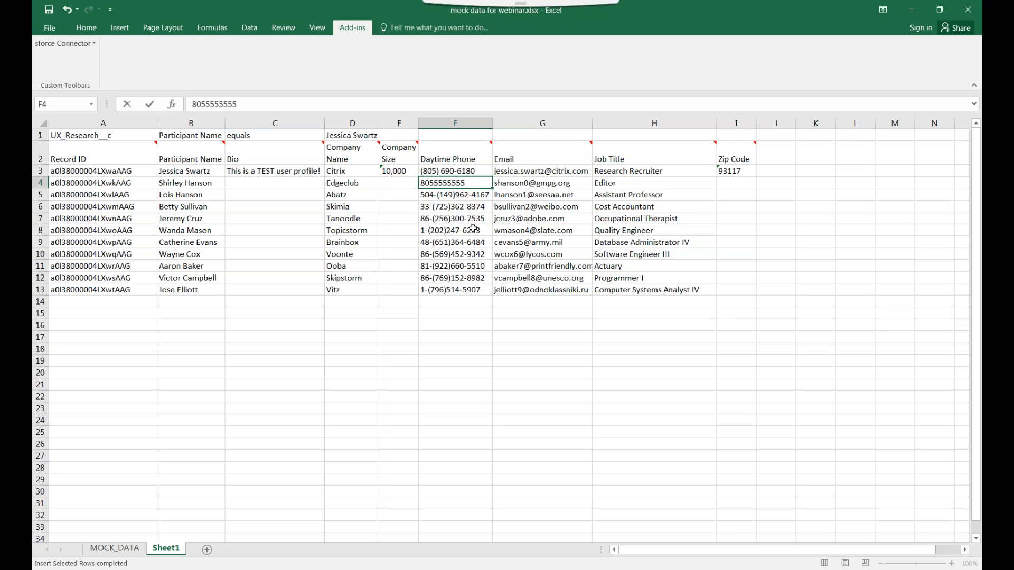
click(480, 361)
click(466, 184)
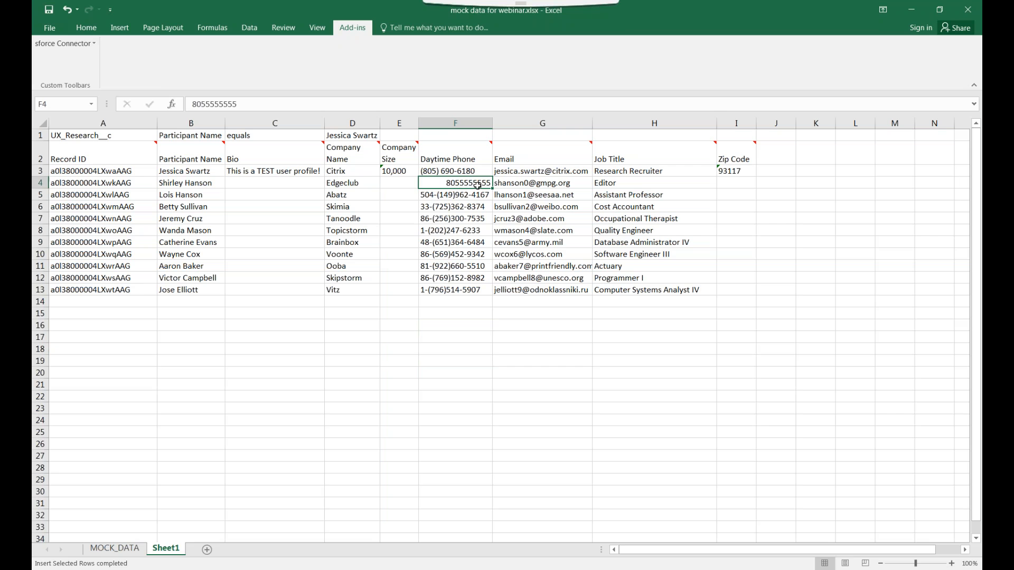
click(93, 44)
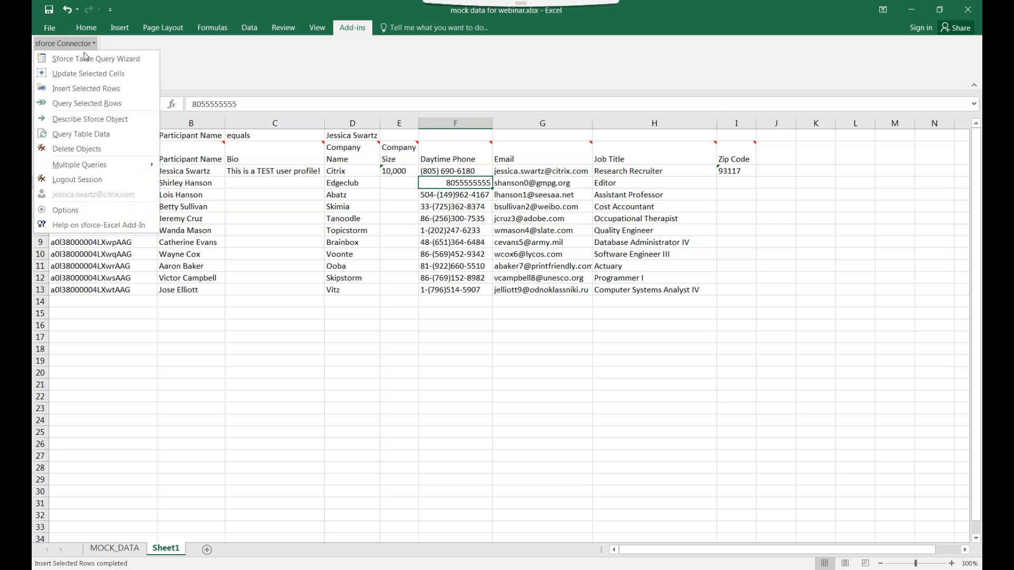
Send F4's new phone to Salesforce via Update Selected Cells, confirming the one-record update
click(120, 74)
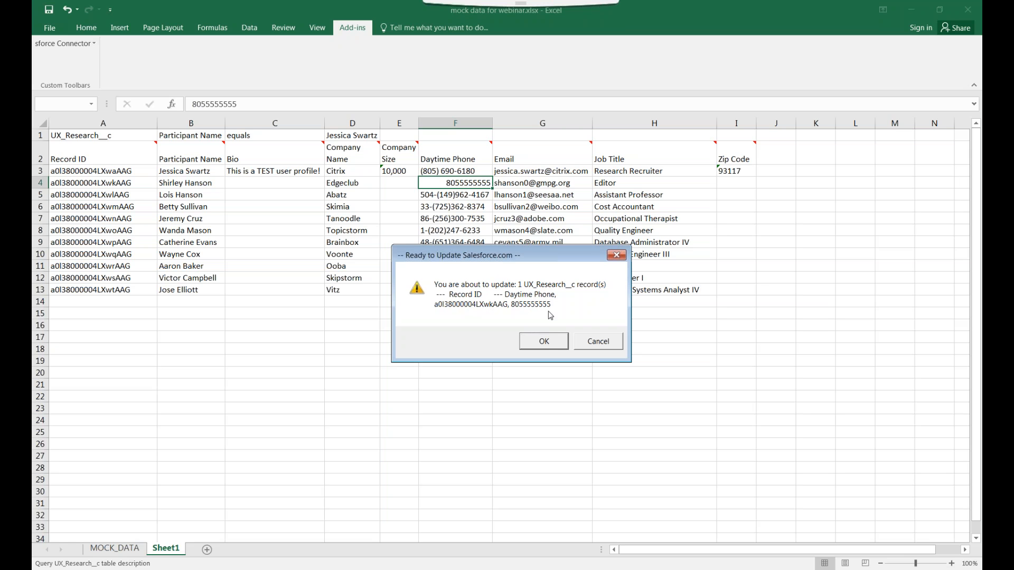
click(544, 342)
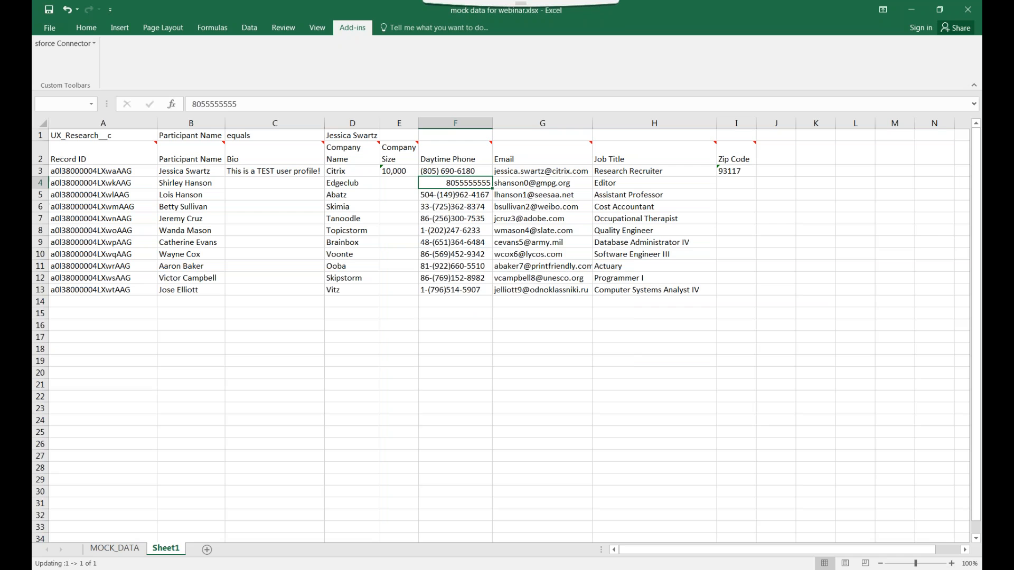
click(467, 201)
click(439, 187)
key(Up)
key(Down)
key(Down)
click(437, 185)
click(181, 186)
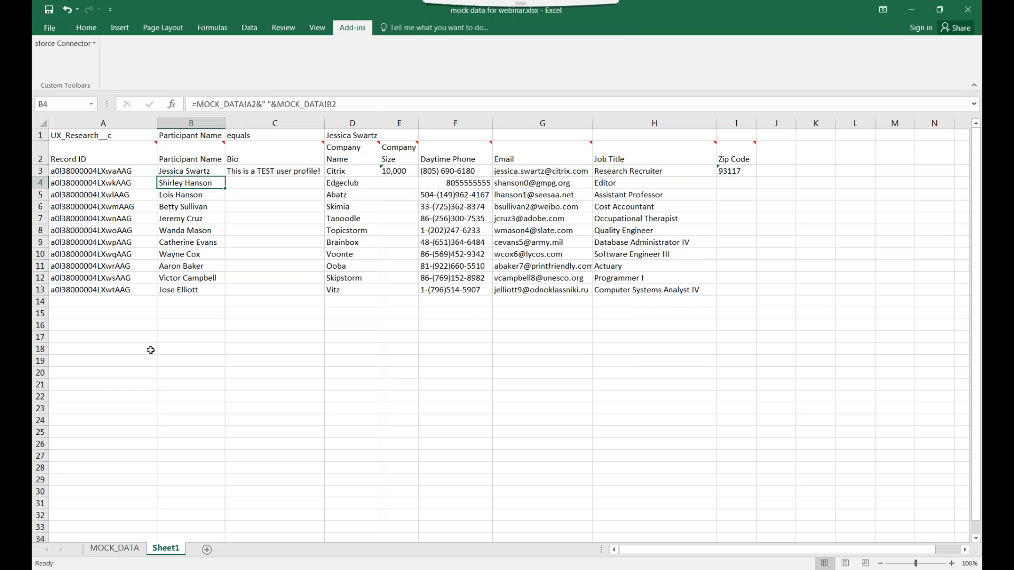
click(124, 323)
Start a Sforce Table Query Wizard query at A16 on the UX_Research__c table
click(73, 46)
click(86, 56)
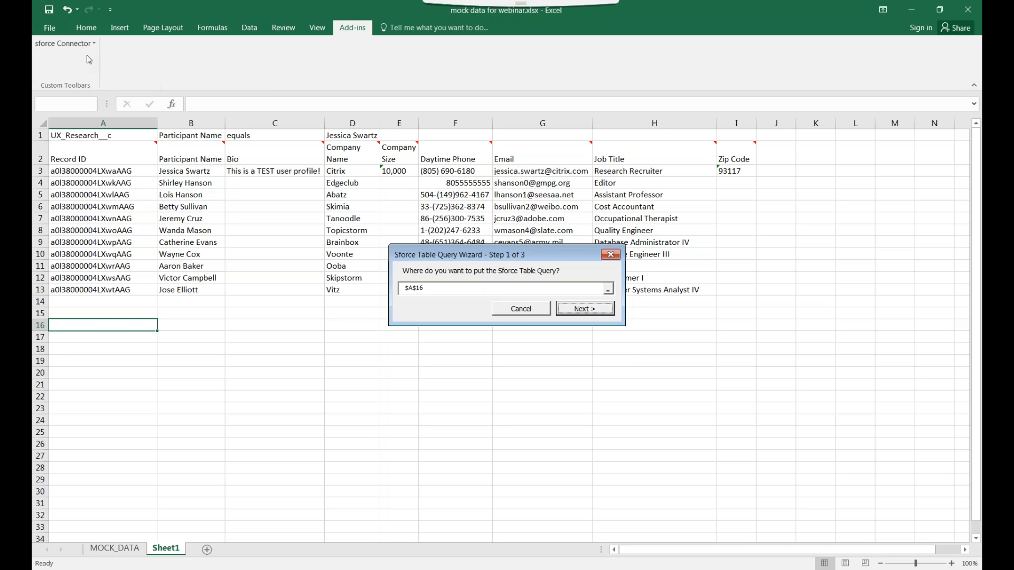
click(570, 312)
drag(578, 229, 572, 316)
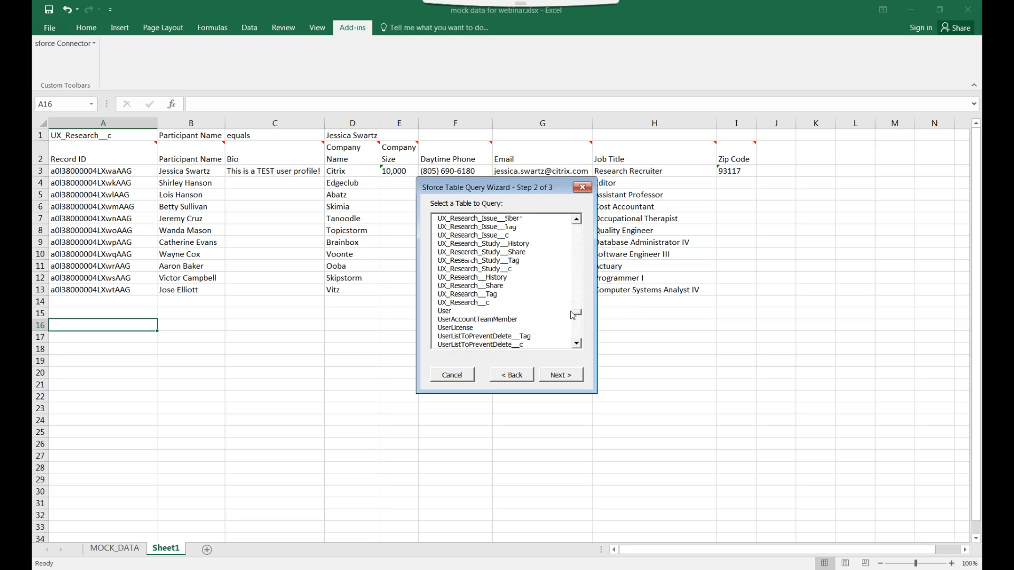
click(506, 304)
click(557, 374)
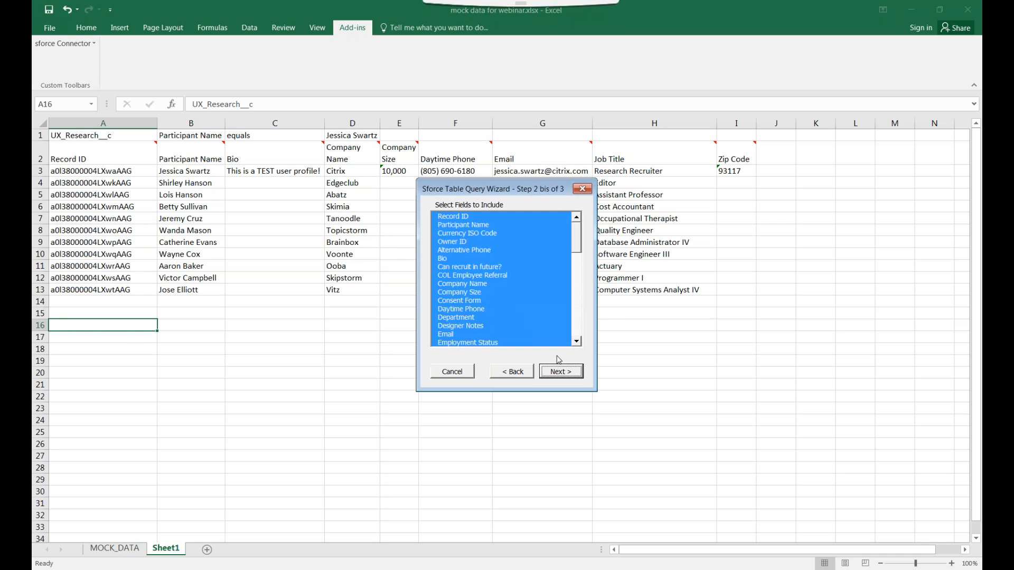
Choose Record ID, Participant Name, Bio and Email as the query fields
click(492, 217)
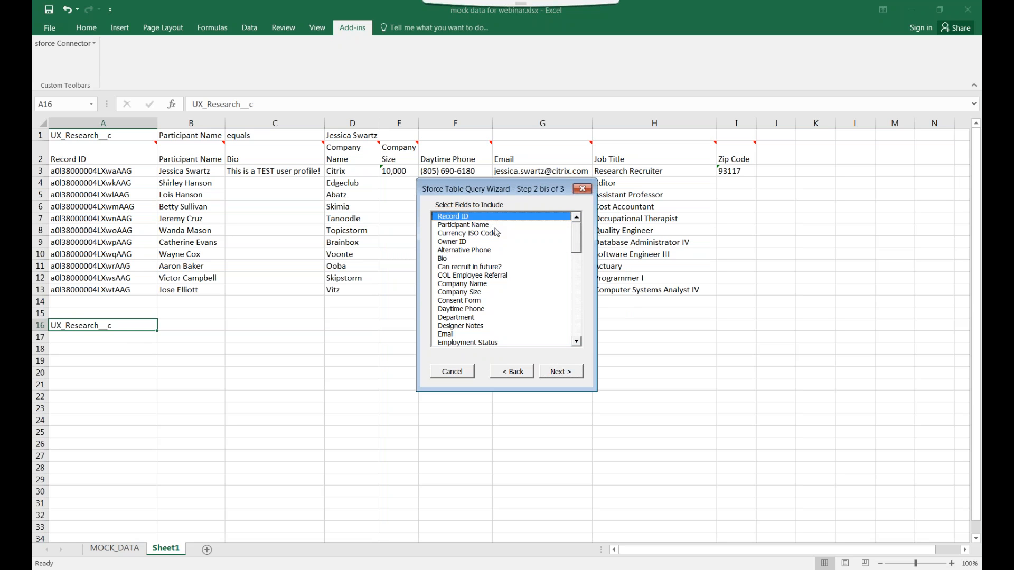
ctrl+click(494, 225)
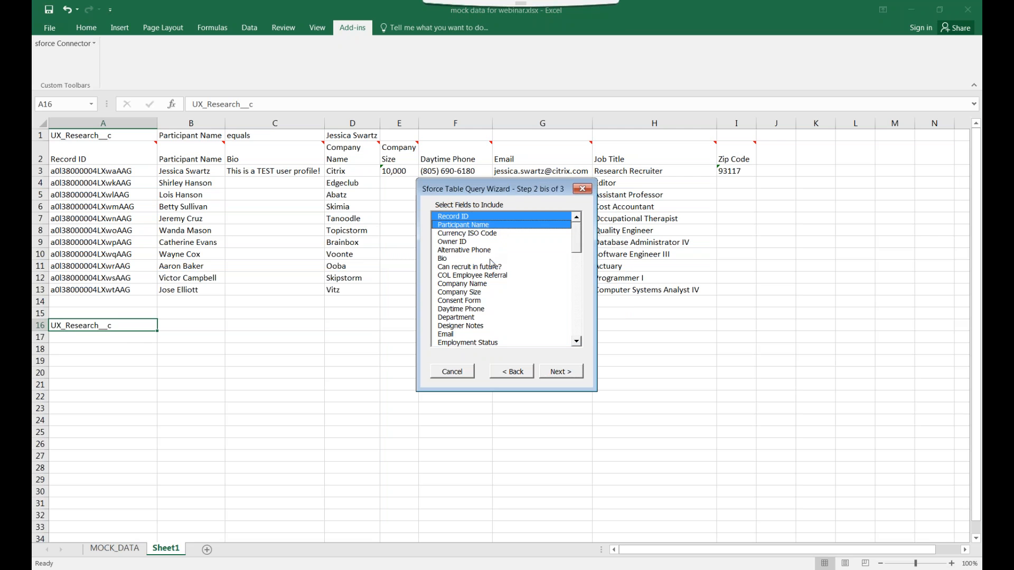
ctrl+click(492, 259)
ctrl+click(491, 334)
drag(576, 248, 576, 331)
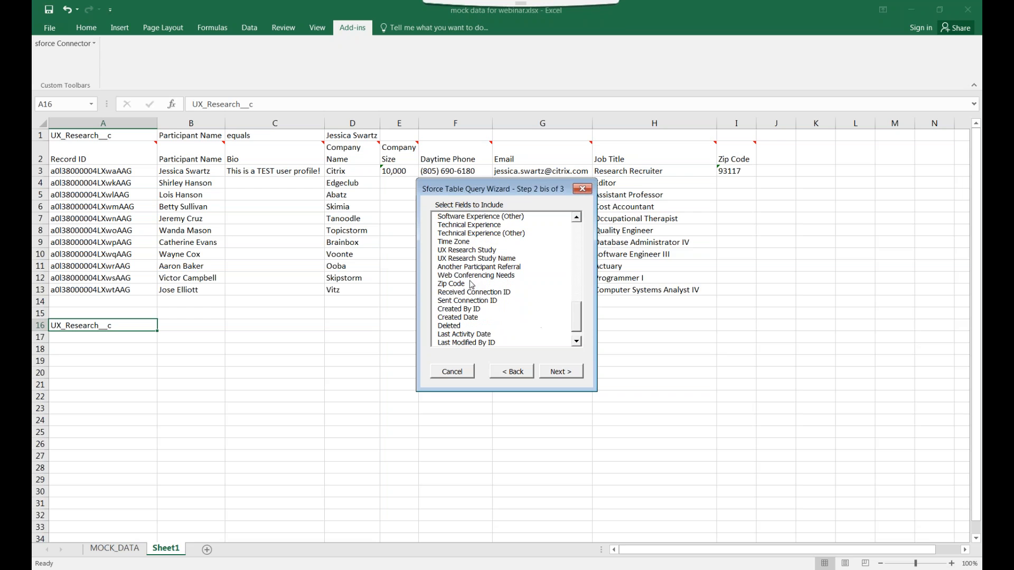
click(544, 370)
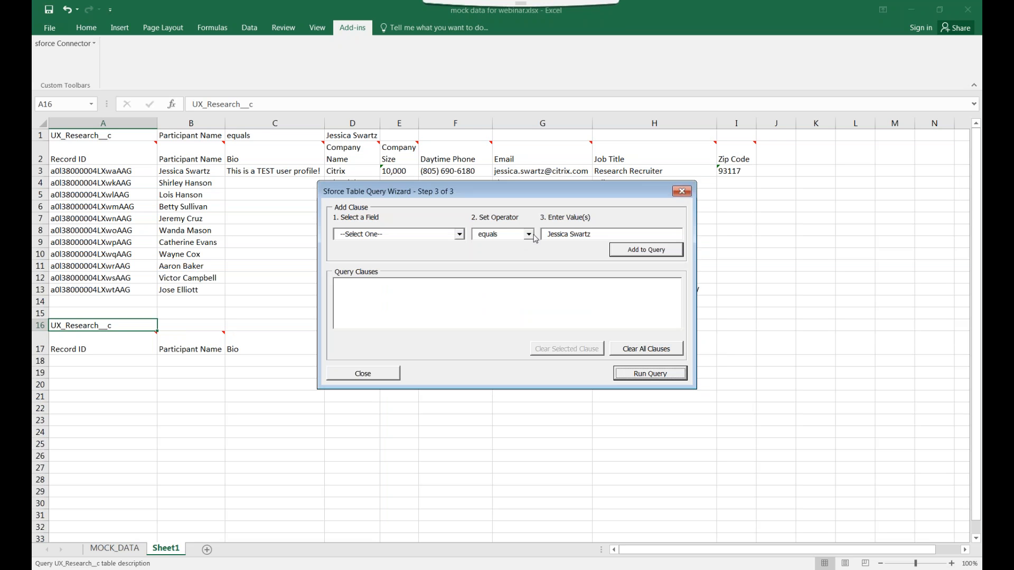
Add a Participant Name includes-surname condition and run the query, which returns a server error
drag(601, 235, 545, 235)
key(BackSpace)
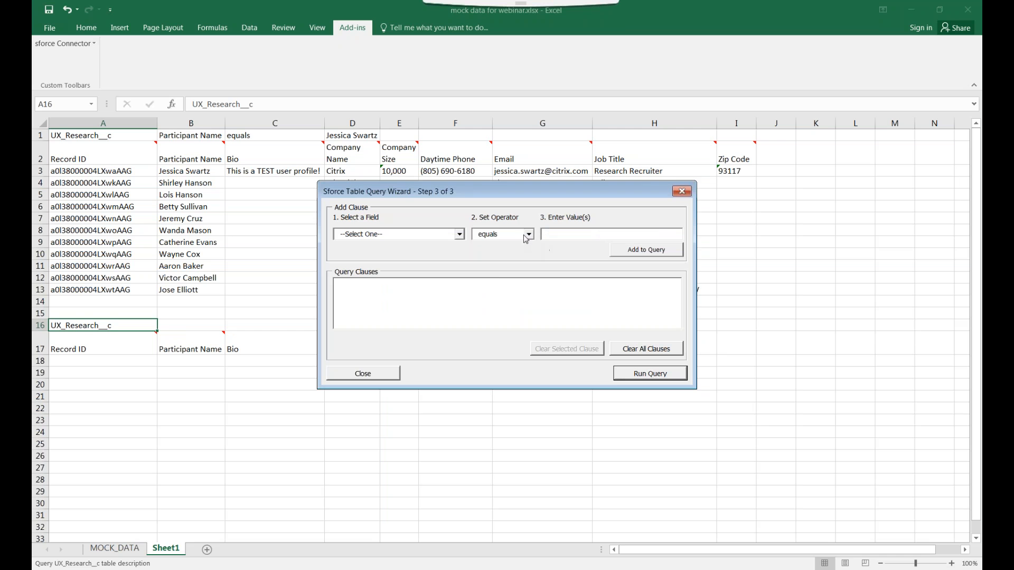
click(527, 235)
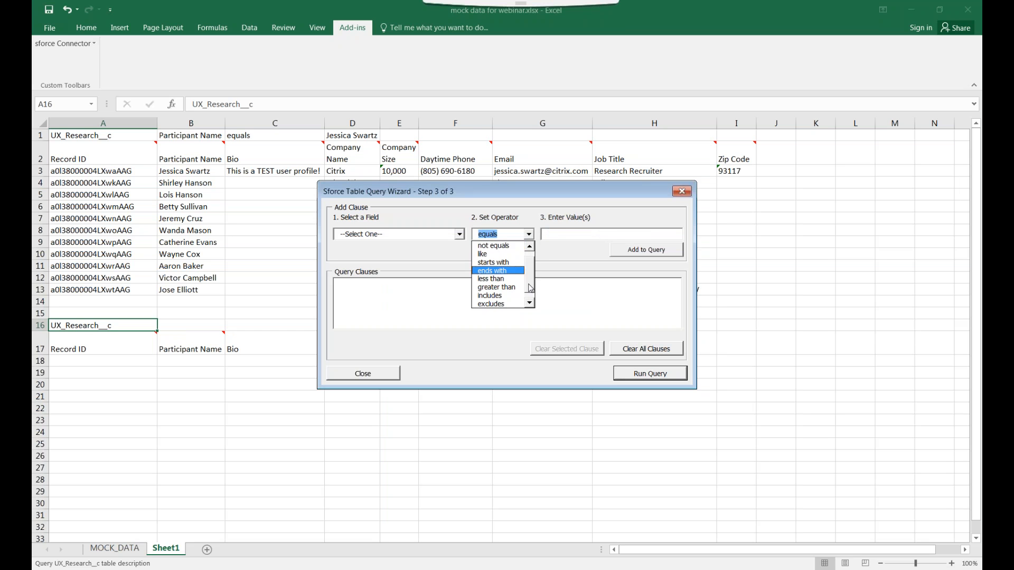
click(507, 303)
click(563, 235)
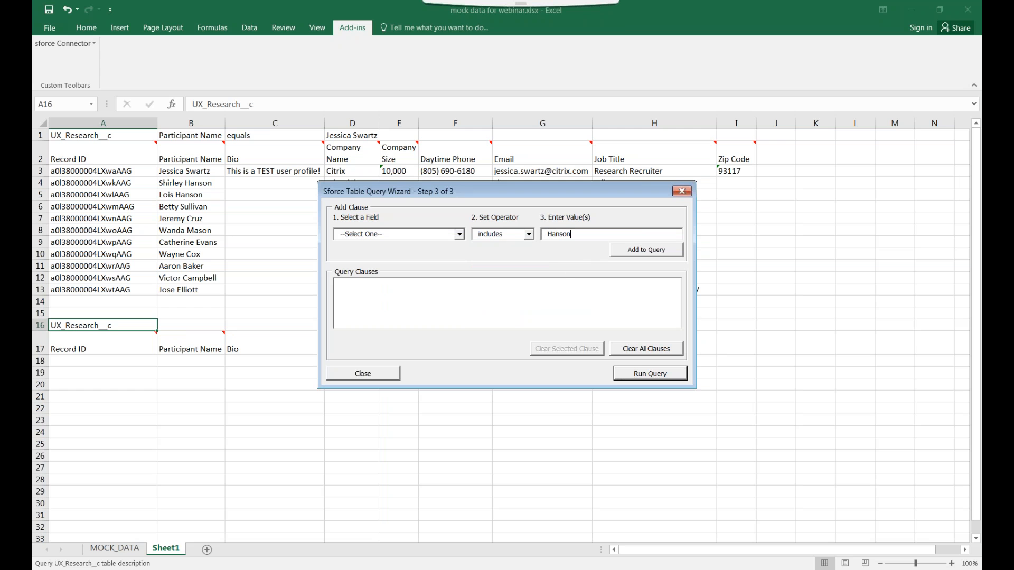
click(637, 256)
click(529, 331)
click(459, 234)
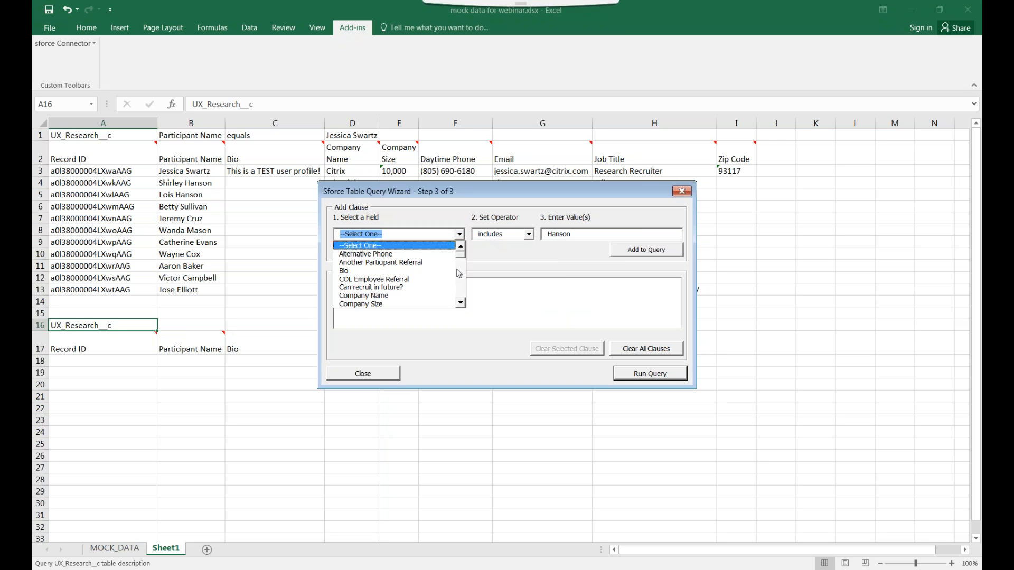
scroll(448, 270, down, 5)
click(441, 295)
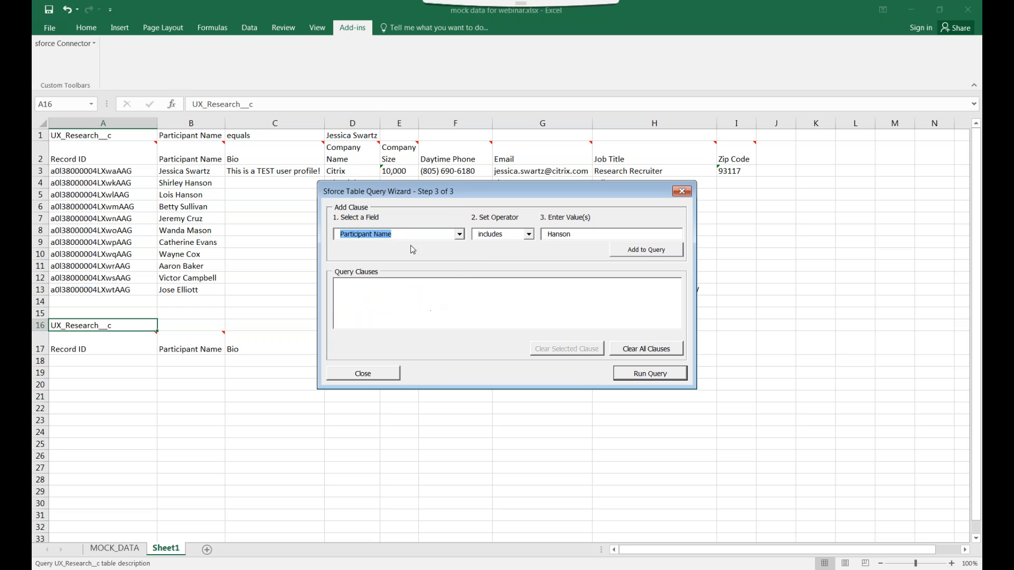
click(647, 254)
click(648, 373)
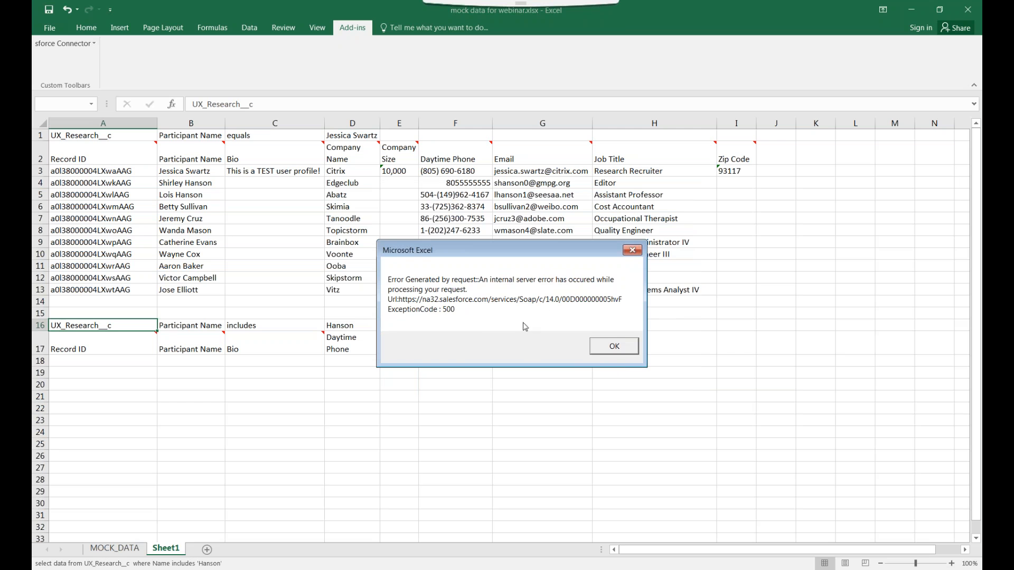
click(614, 346)
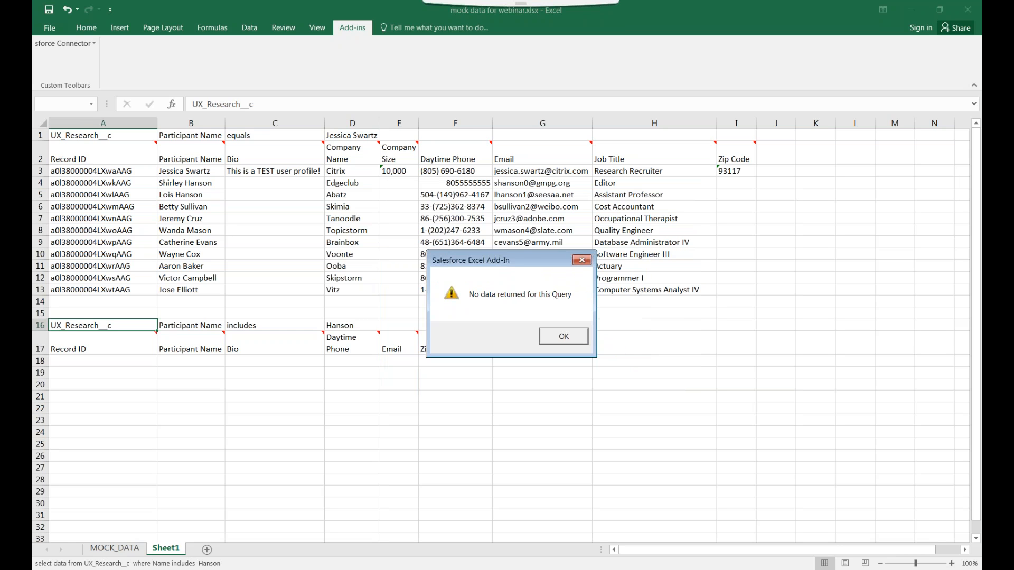
click(567, 342)
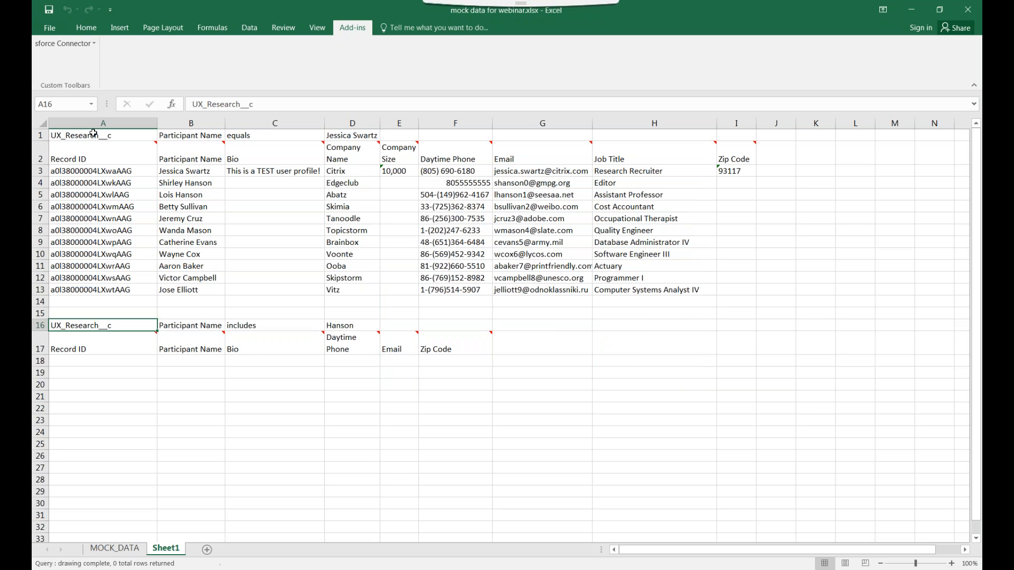
click(70, 44)
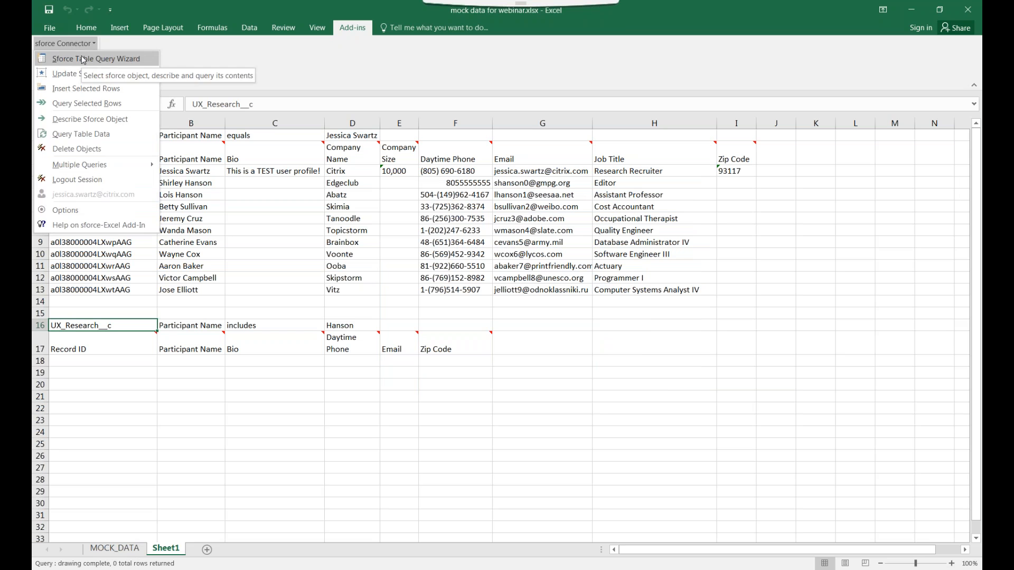
click(82, 57)
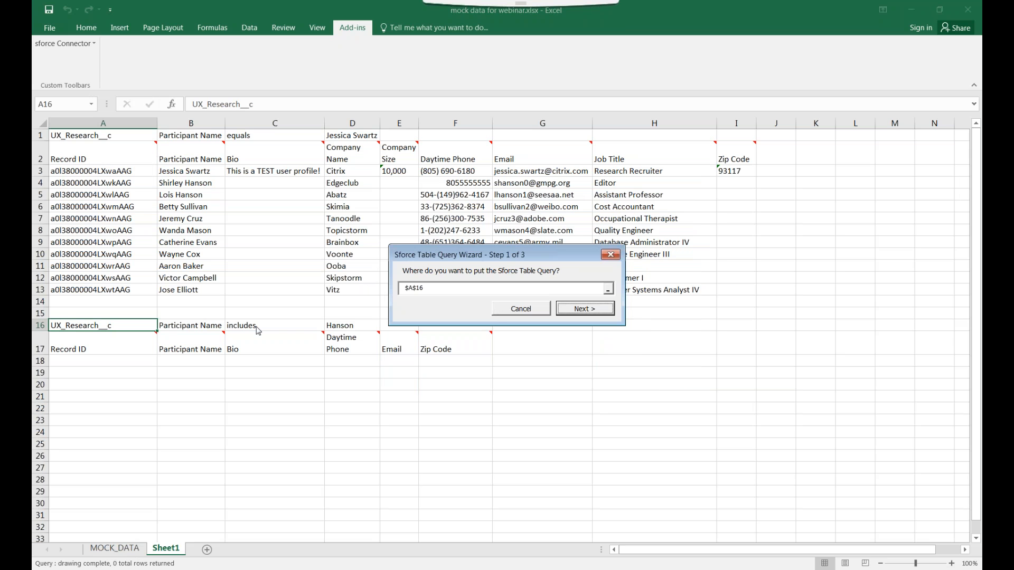
click(584, 308)
click(576, 375)
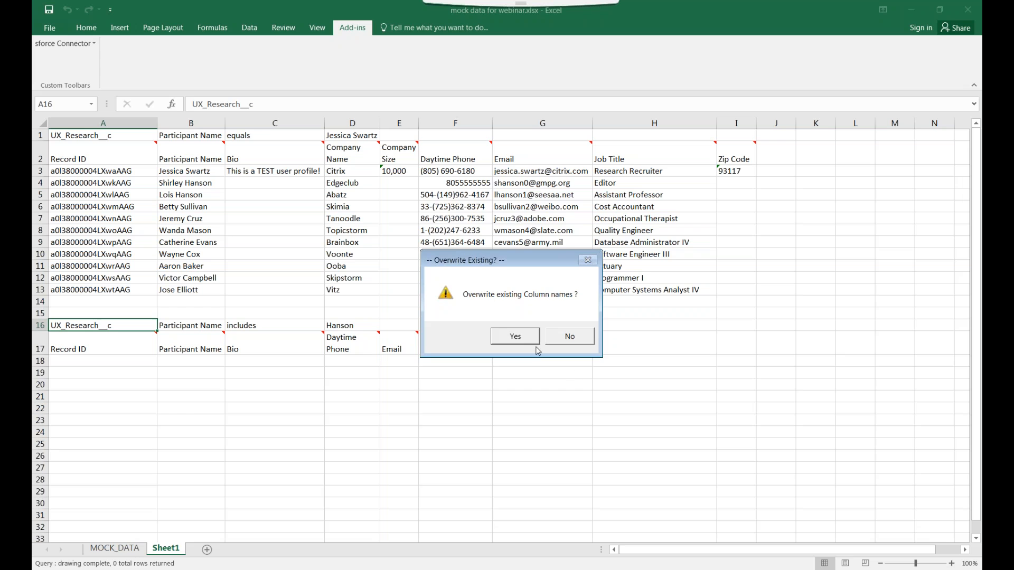
click(561, 342)
click(562, 372)
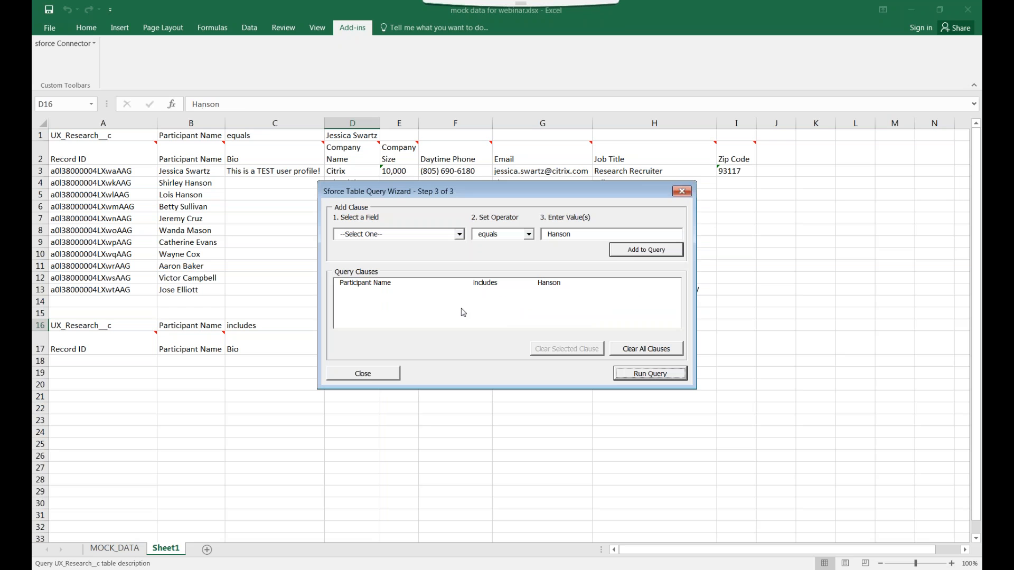
click(551, 307)
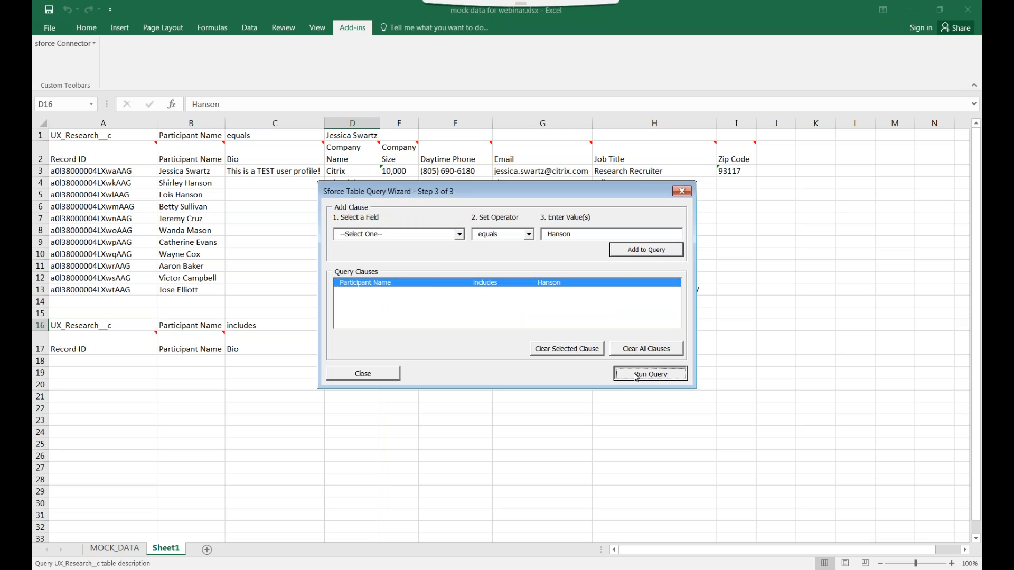
click(637, 374)
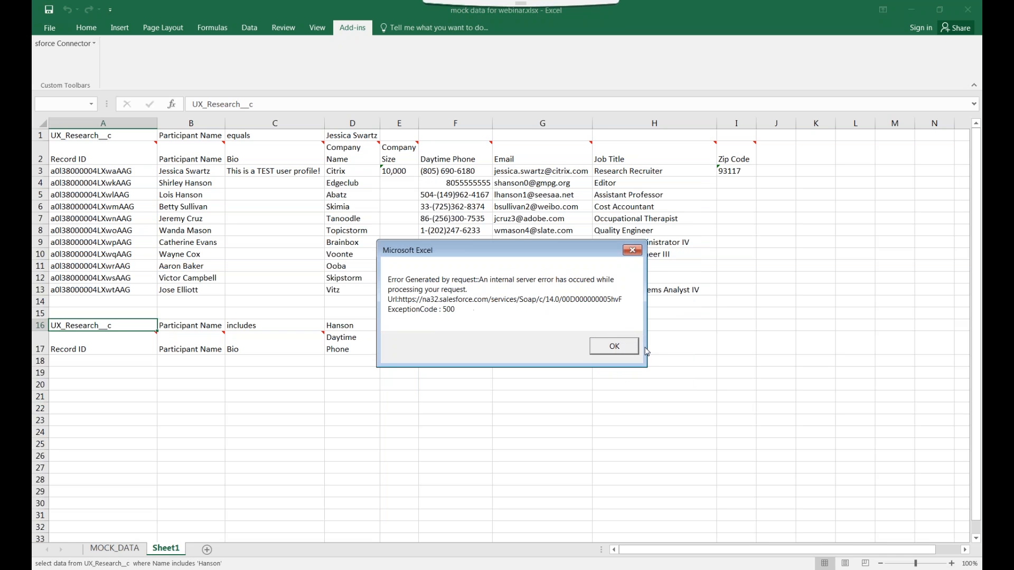
click(621, 345)
click(545, 341)
click(106, 361)
click(106, 342)
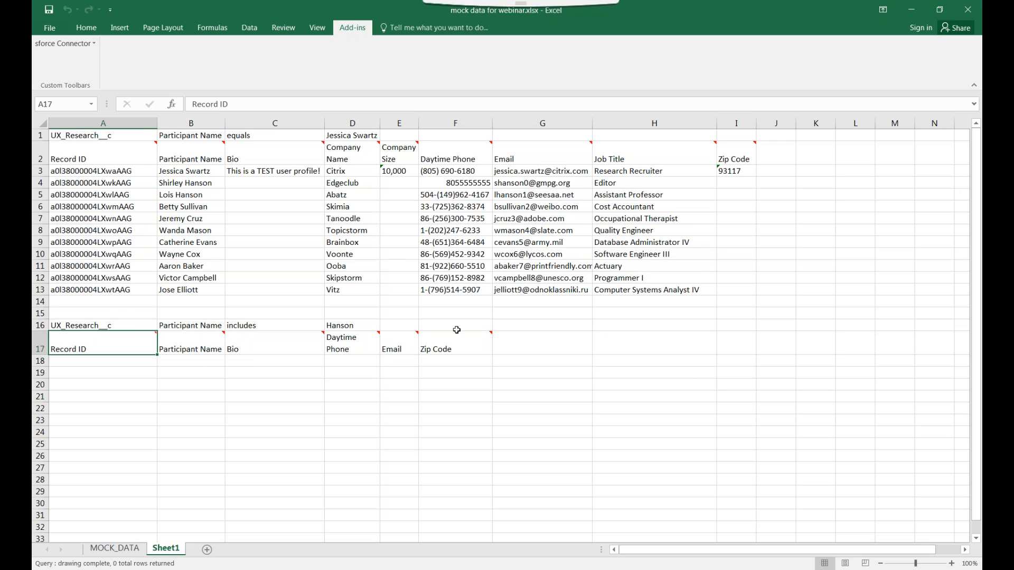
Reopen the Table Query Wizard at A16 for UX_Research__c, keeping the existing column names
click(144, 324)
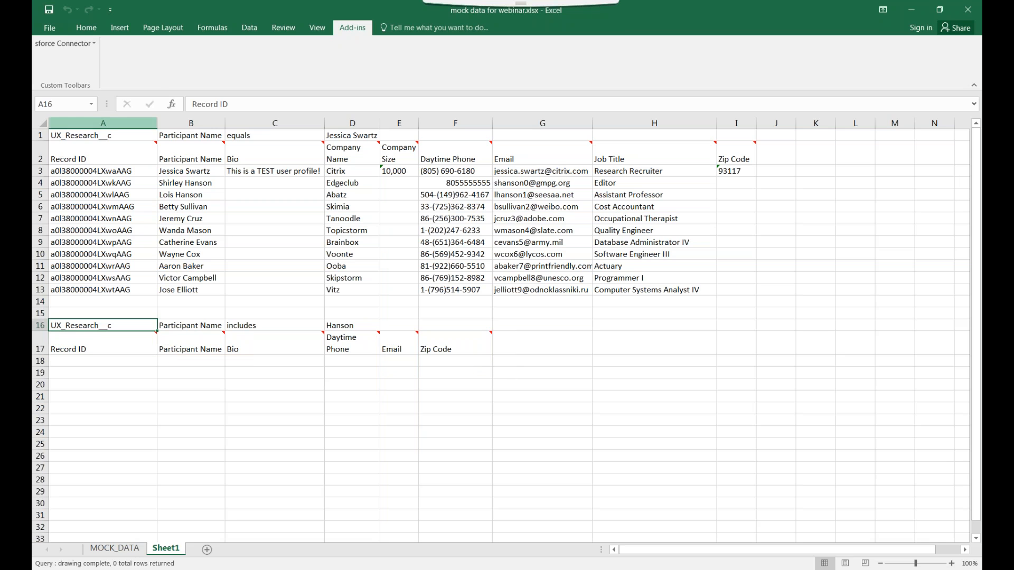
click(51, 52)
click(79, 61)
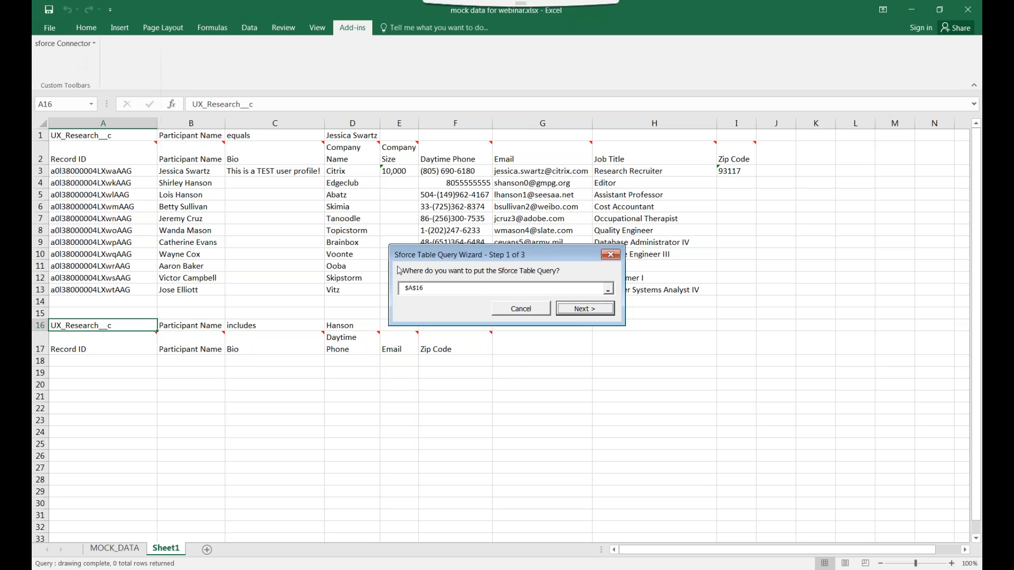
click(562, 303)
click(566, 376)
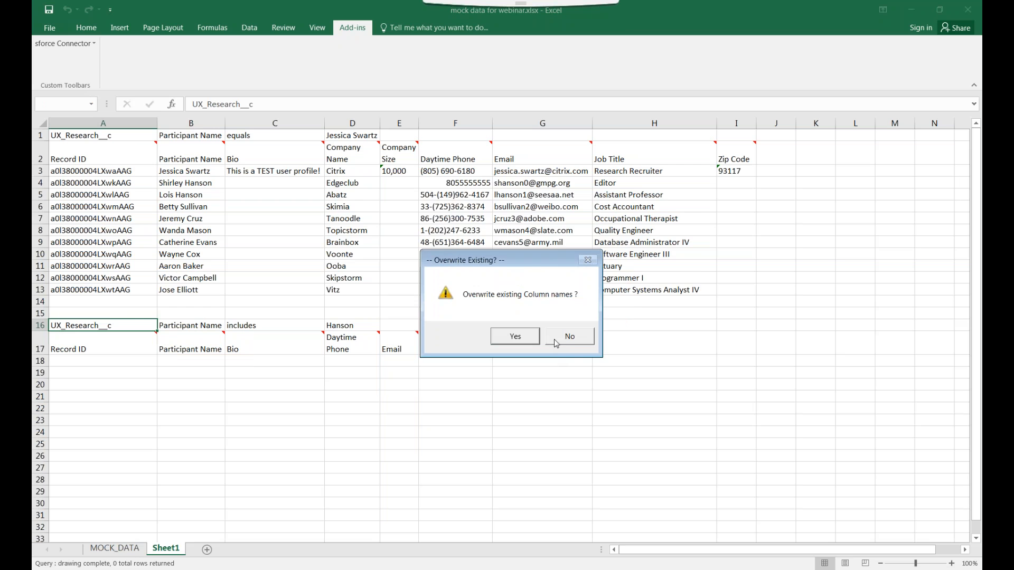
click(555, 344)
Enter an equals clause with the participant's first name as the value
click(544, 236)
click(530, 234)
click(519, 244)
click(560, 235)
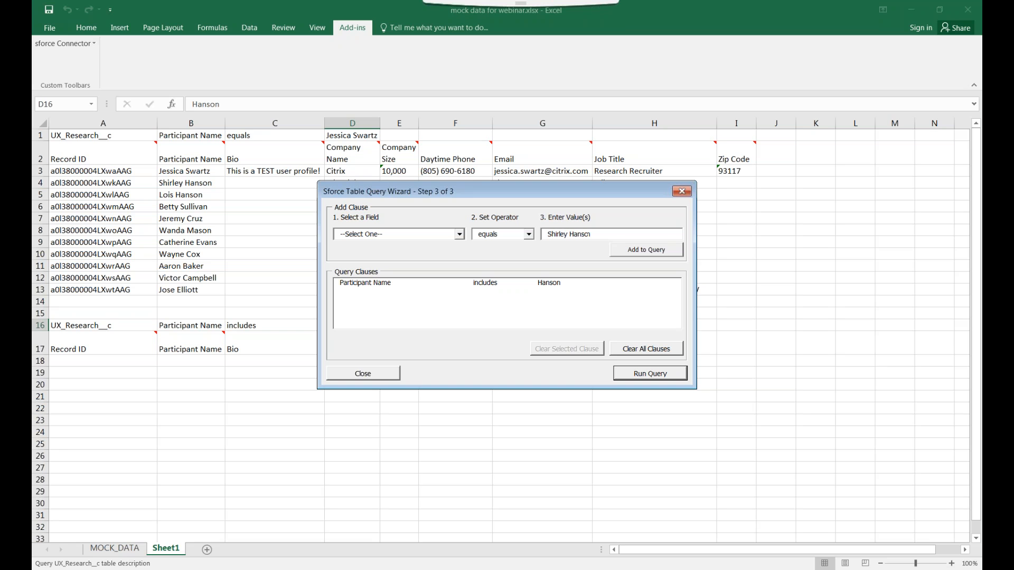
click(648, 251)
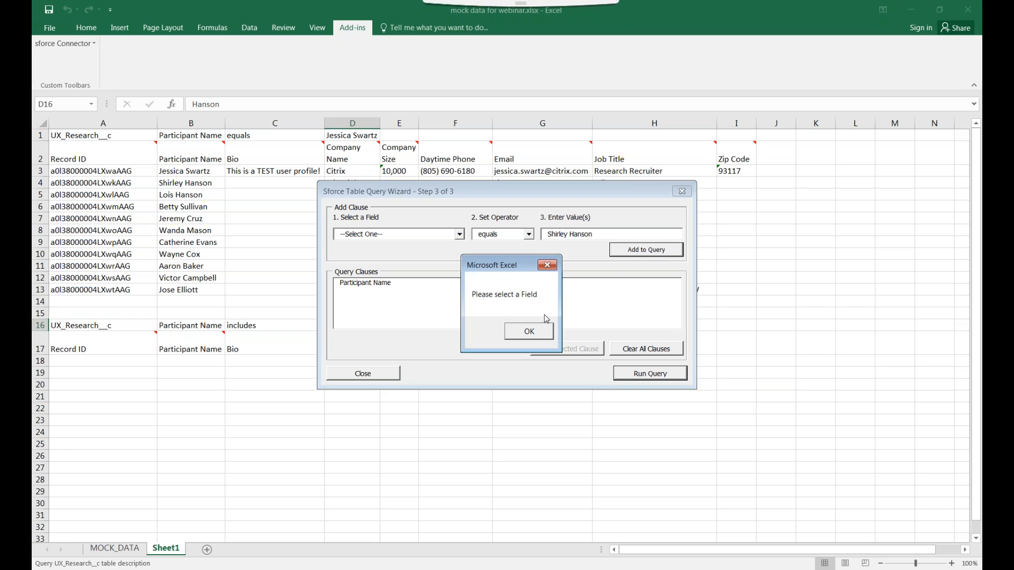
click(548, 267)
Apply the equals clause to Participant Name, remove the old includes clause, and rerun
click(459, 236)
scroll(401, 296, down, 5)
click(429, 303)
click(633, 257)
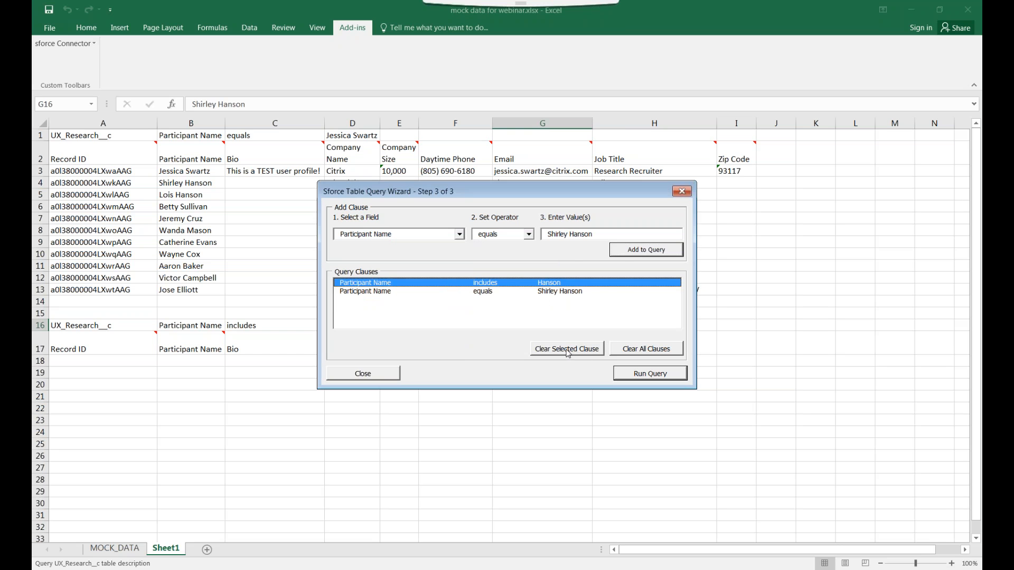
click(567, 350)
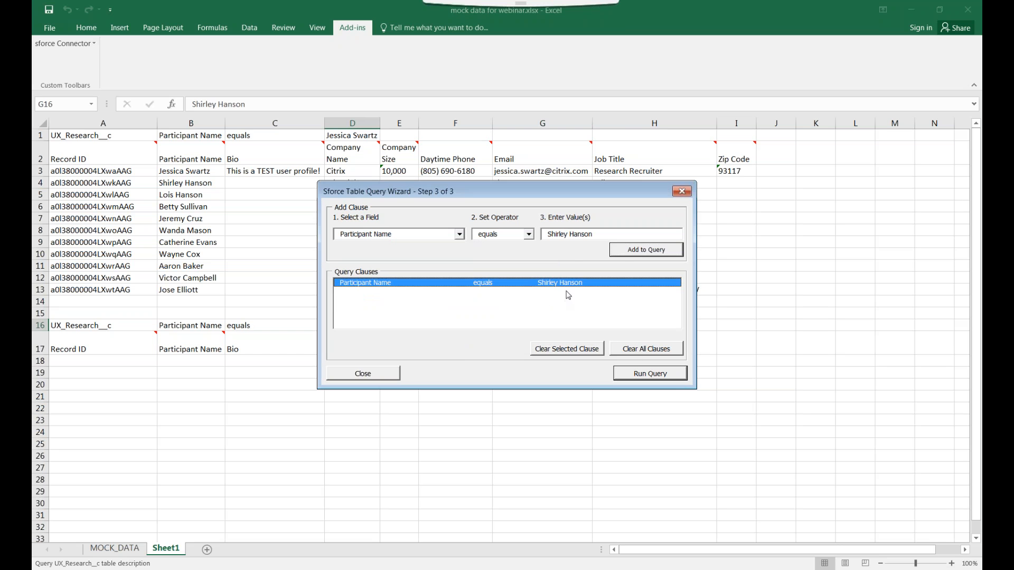
click(635, 374)
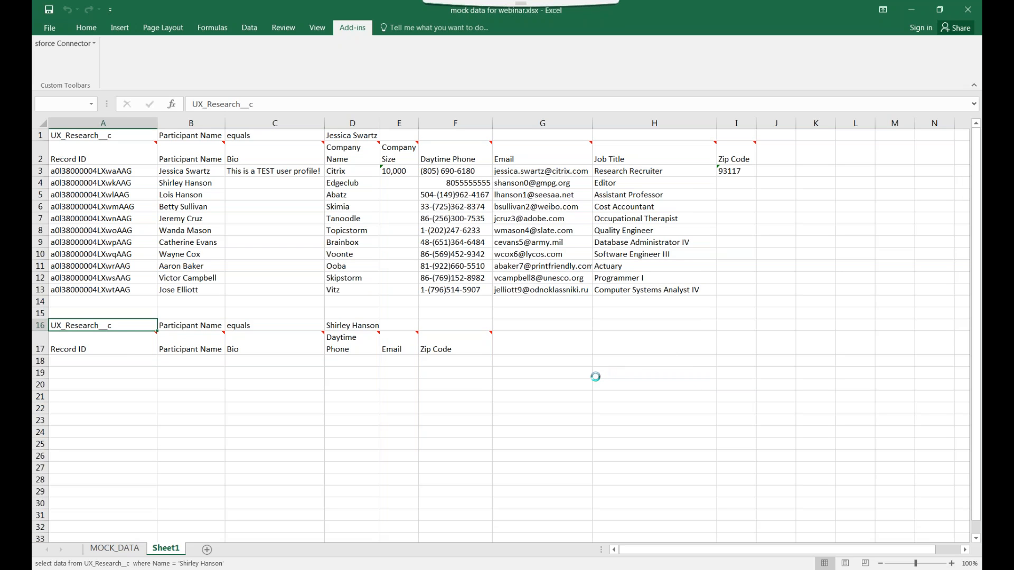
Widen column E so the Company Size header fits
click(190, 397)
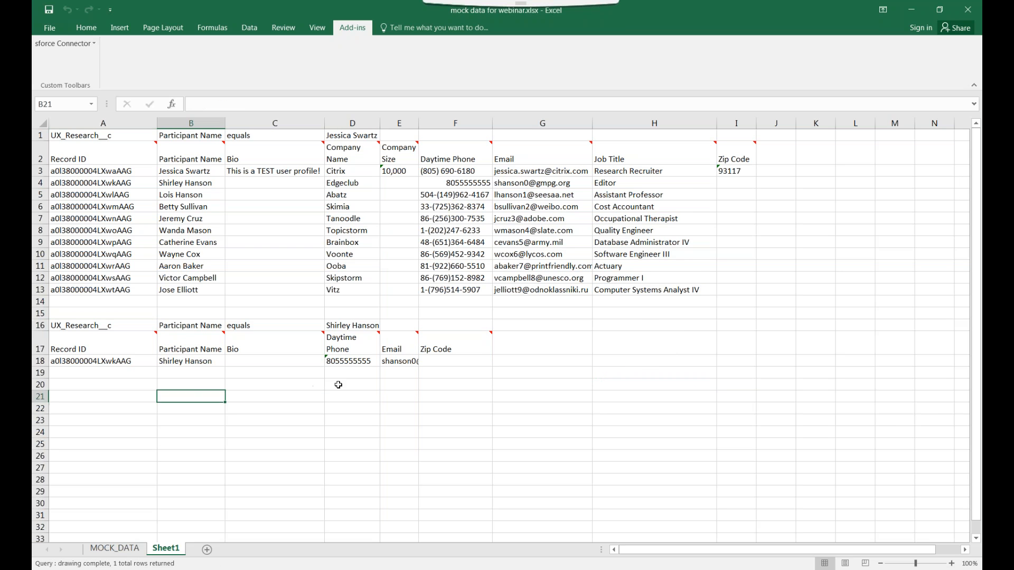
click(353, 383)
click(356, 375)
drag(416, 123, 443, 124)
Compare the updated phone in F4 with MOCK_DATA's C2, then review row 18's phone and email
click(472, 184)
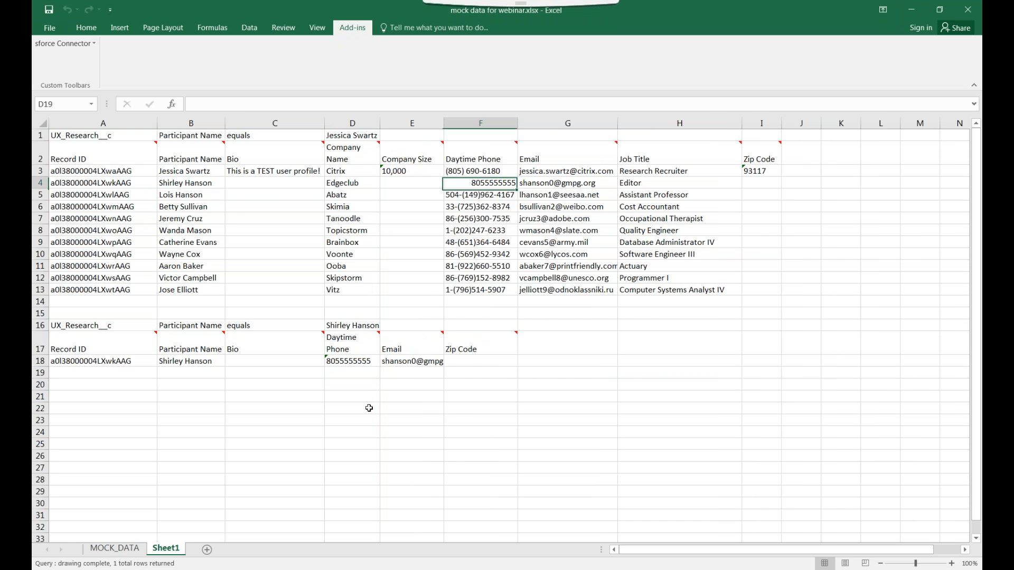
click(114, 549)
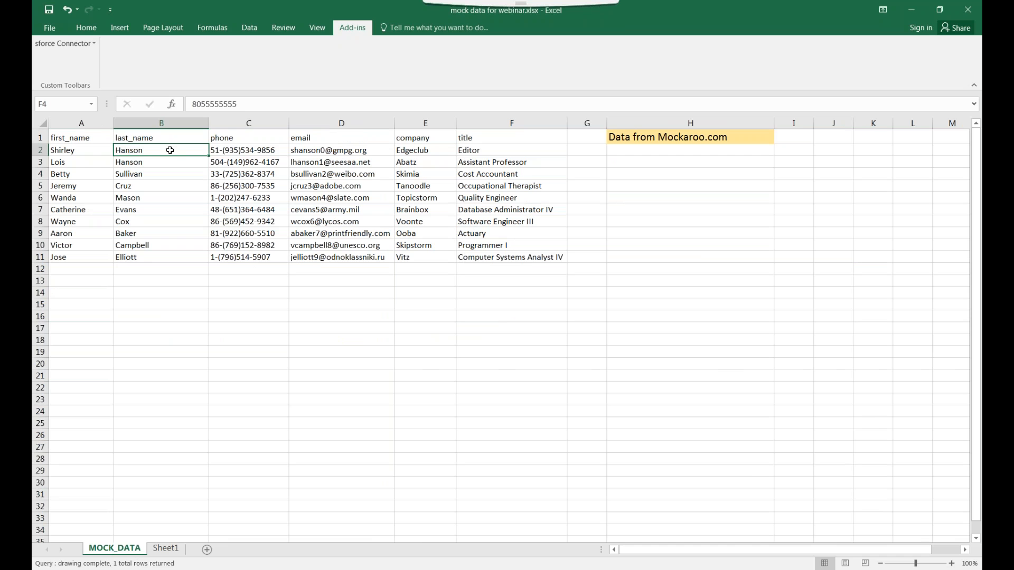
click(237, 150)
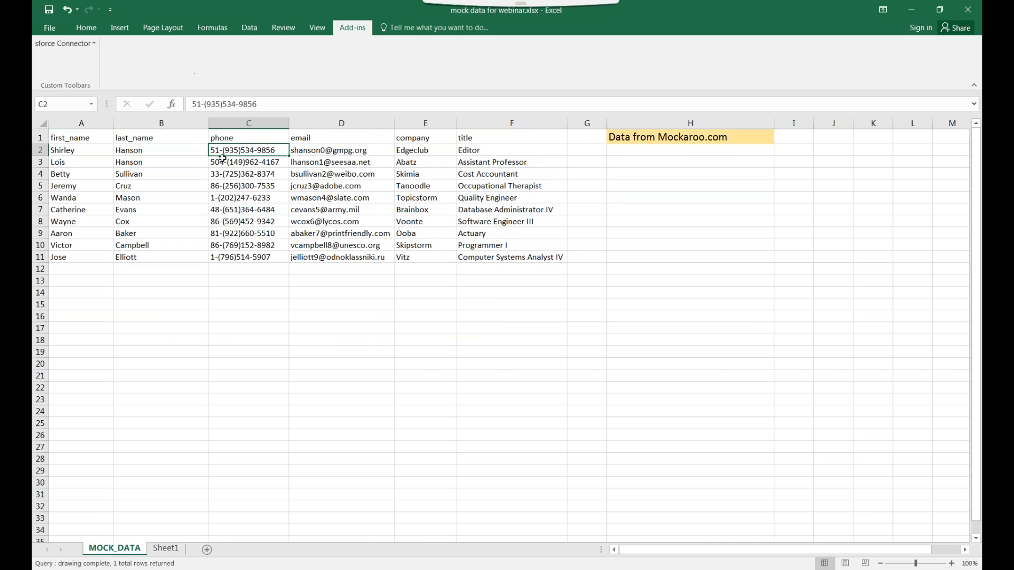
click(174, 550)
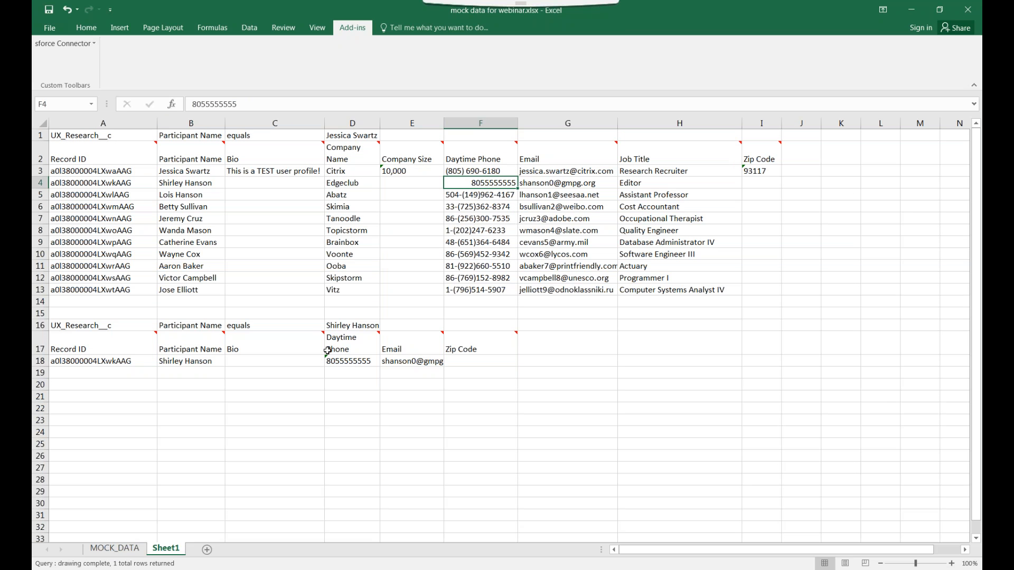
click(353, 380)
click(354, 364)
click(389, 363)
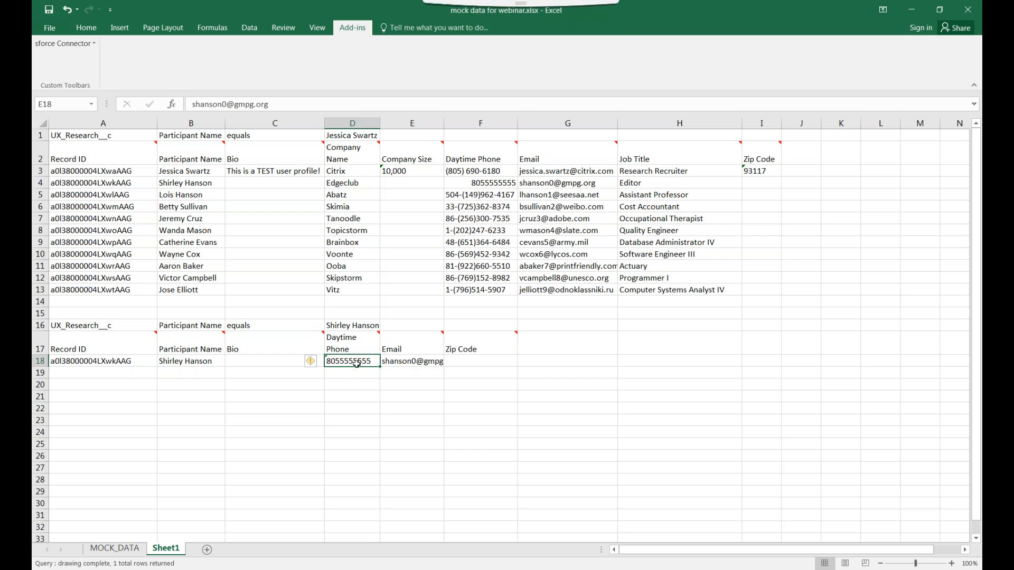
click(393, 363)
Widen columns E, C, B and A to fit emails, bios, names and record IDs
drag(444, 126, 466, 129)
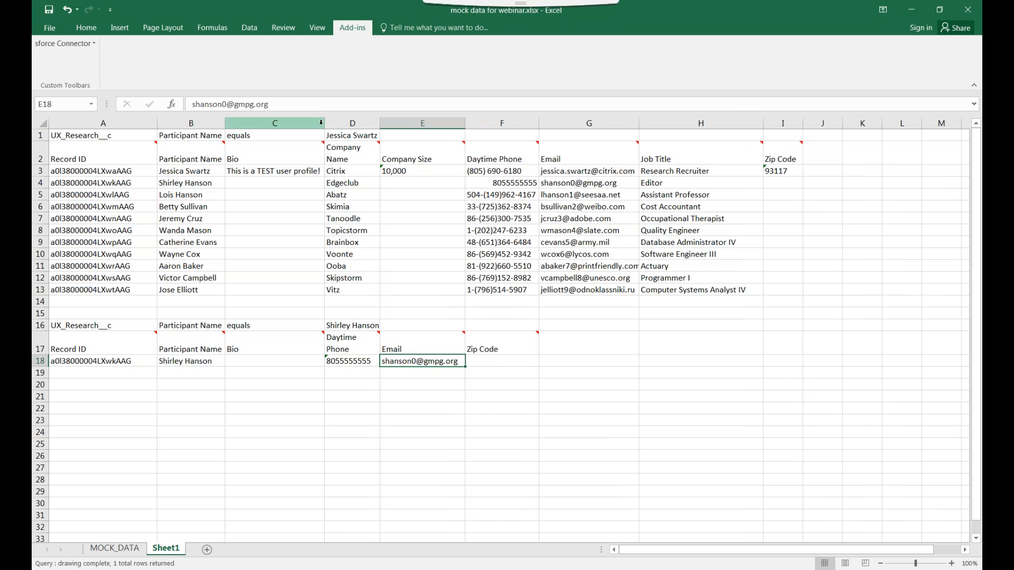
drag(325, 123, 368, 123)
drag(224, 123, 282, 123)
drag(157, 123, 187, 123)
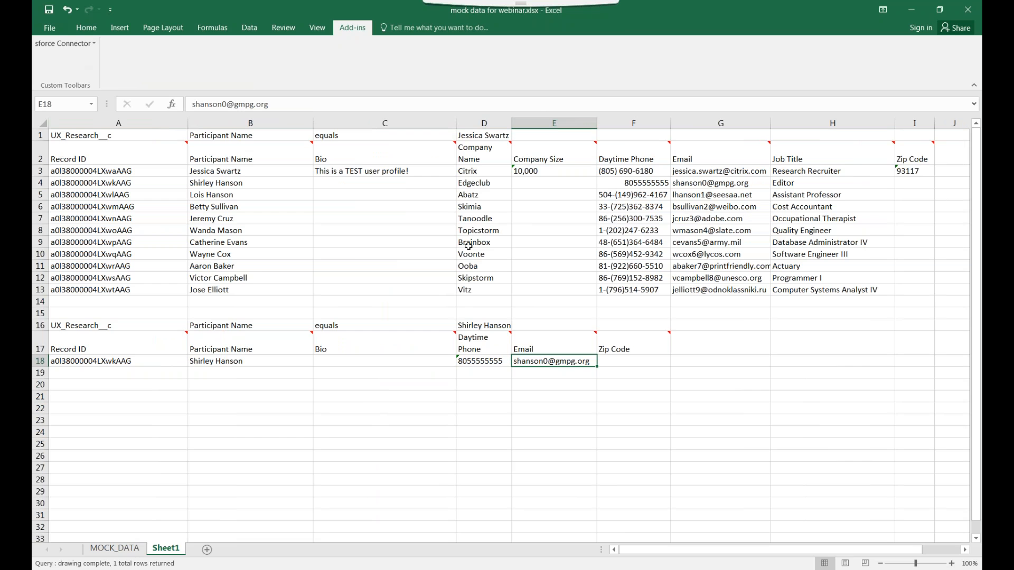
drag(312, 123, 267, 123)
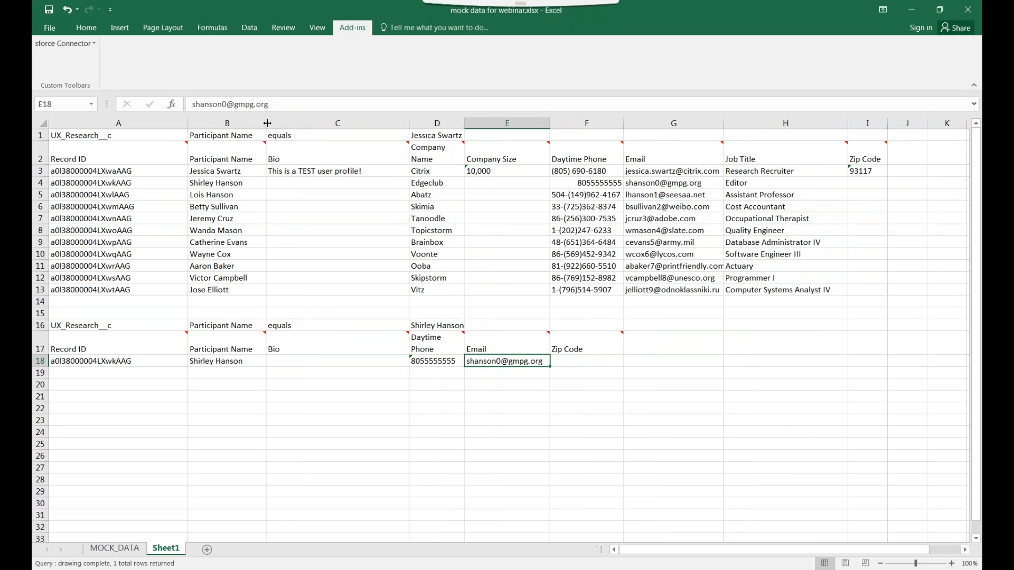
Select the first record's row, A3:H3
click(580, 363)
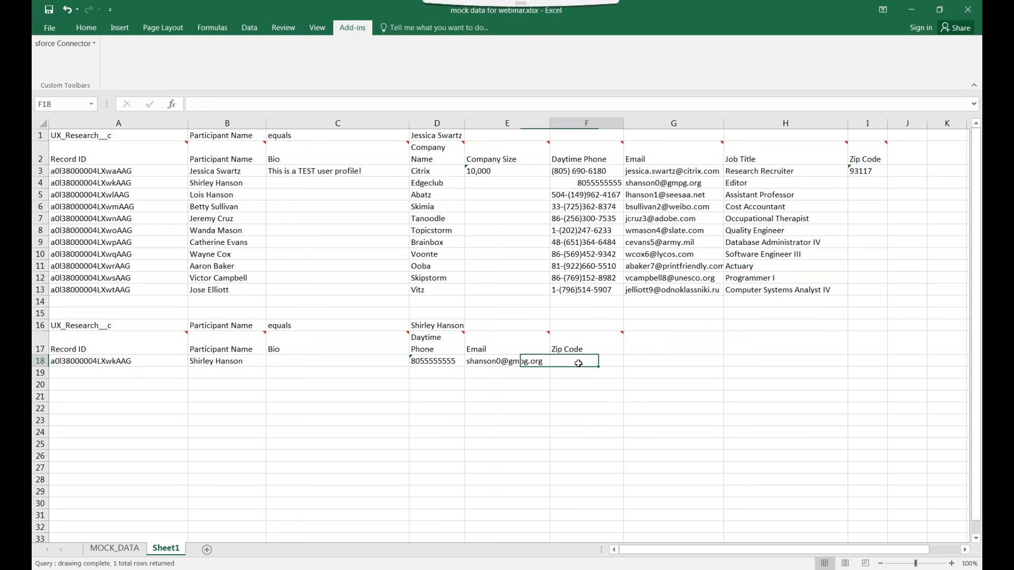
click(174, 165)
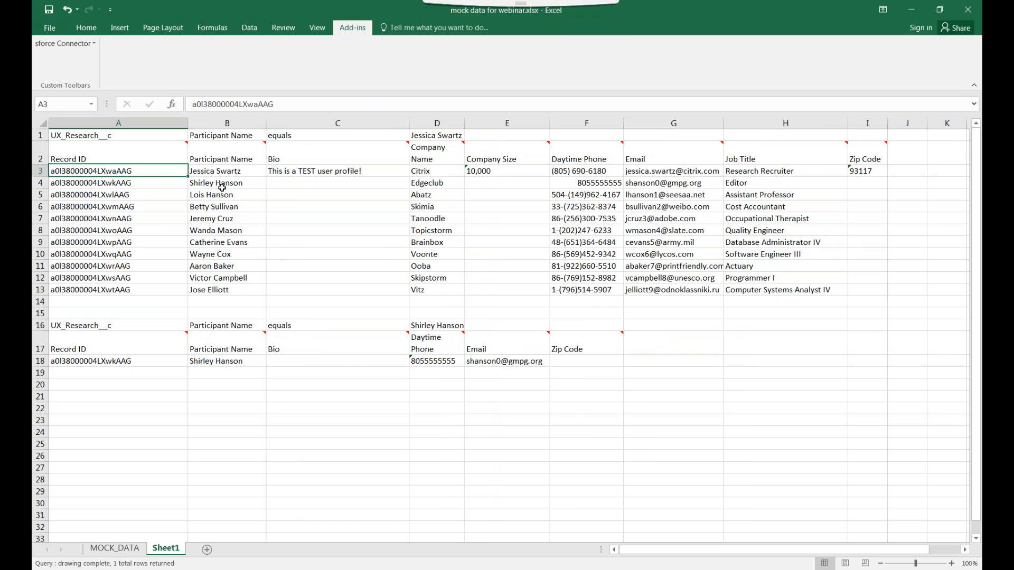
shift+click(748, 176)
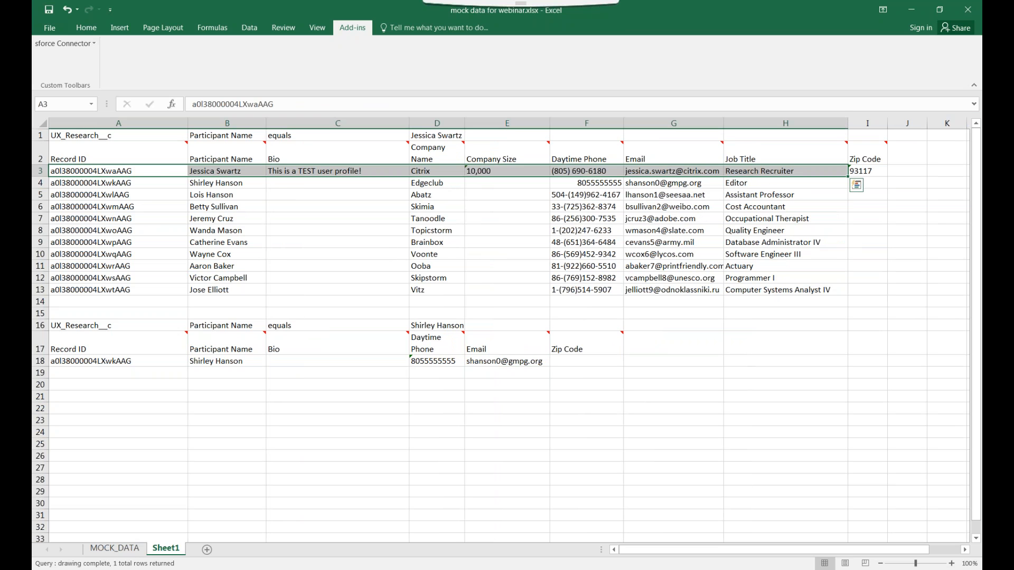